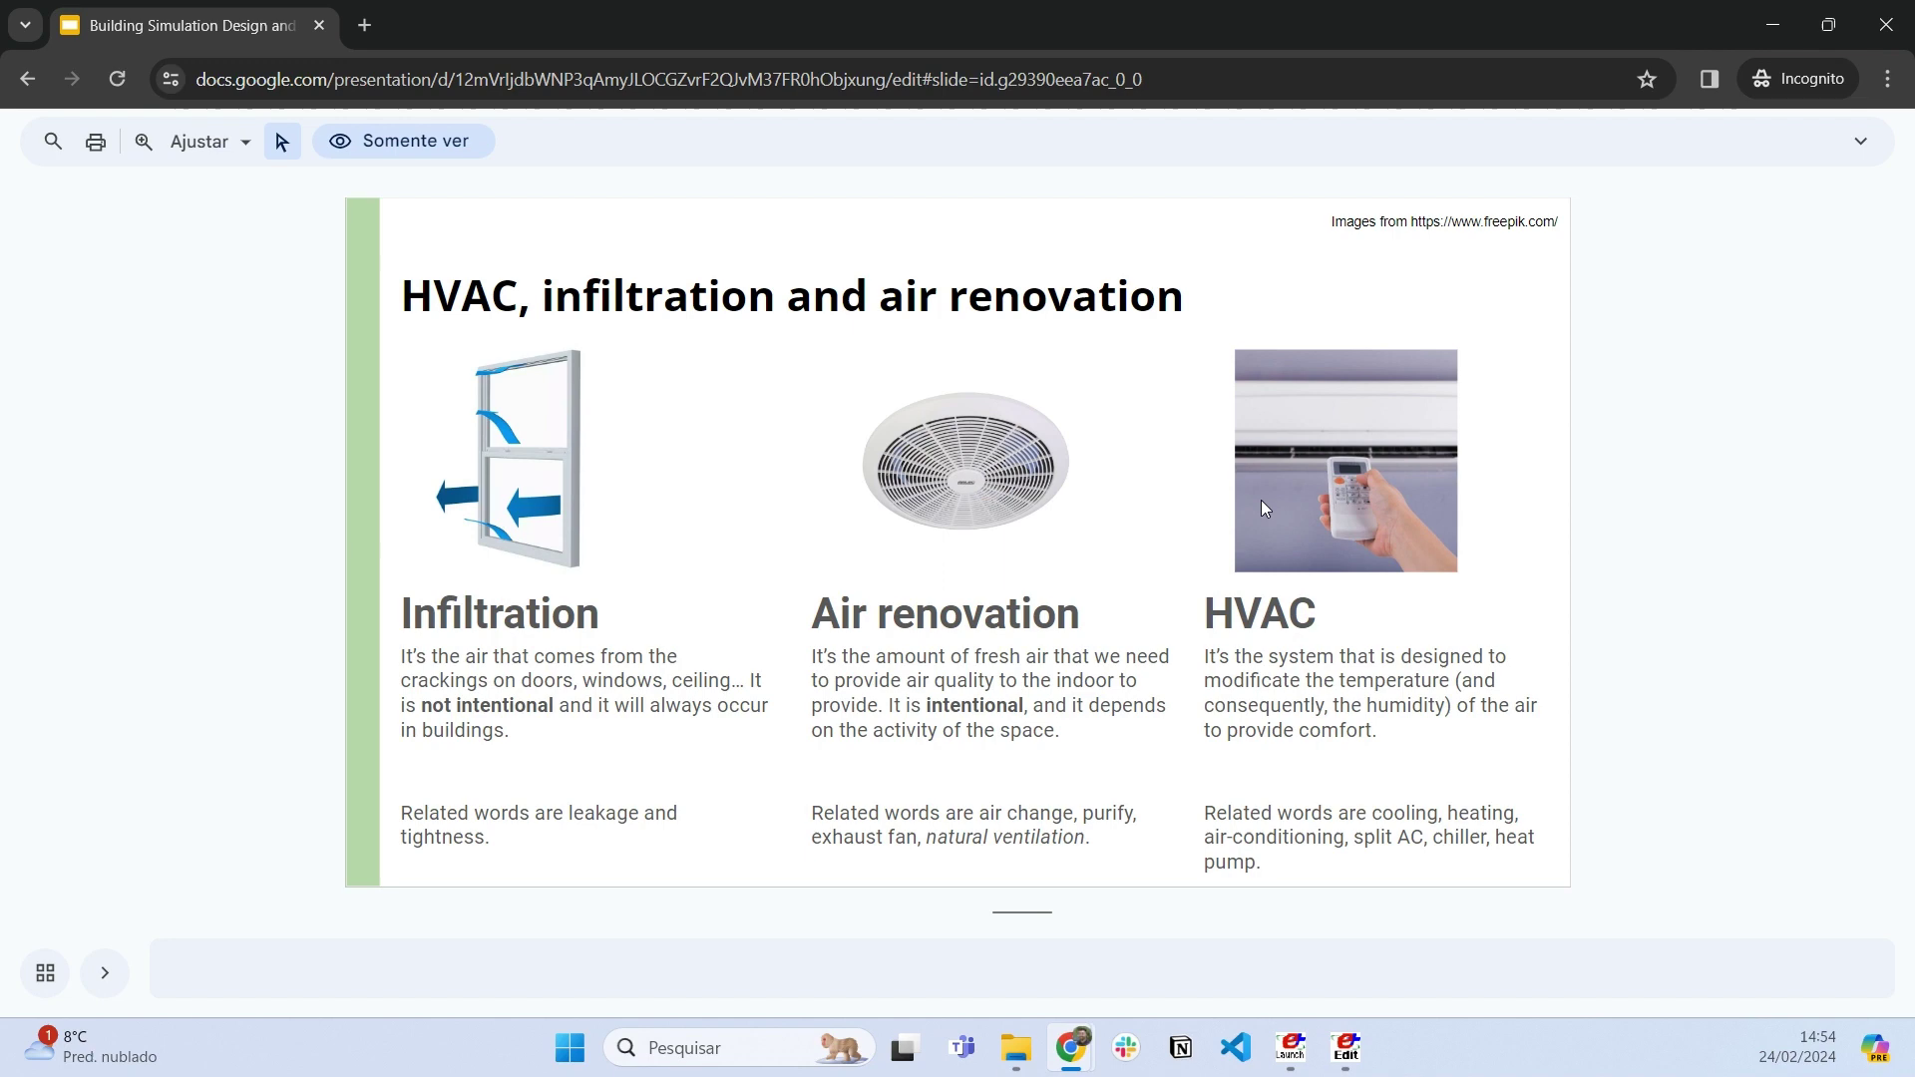
Bring IDF Editor forward and select both ideal loads zone template objects.
mouse_move(1346, 1047)
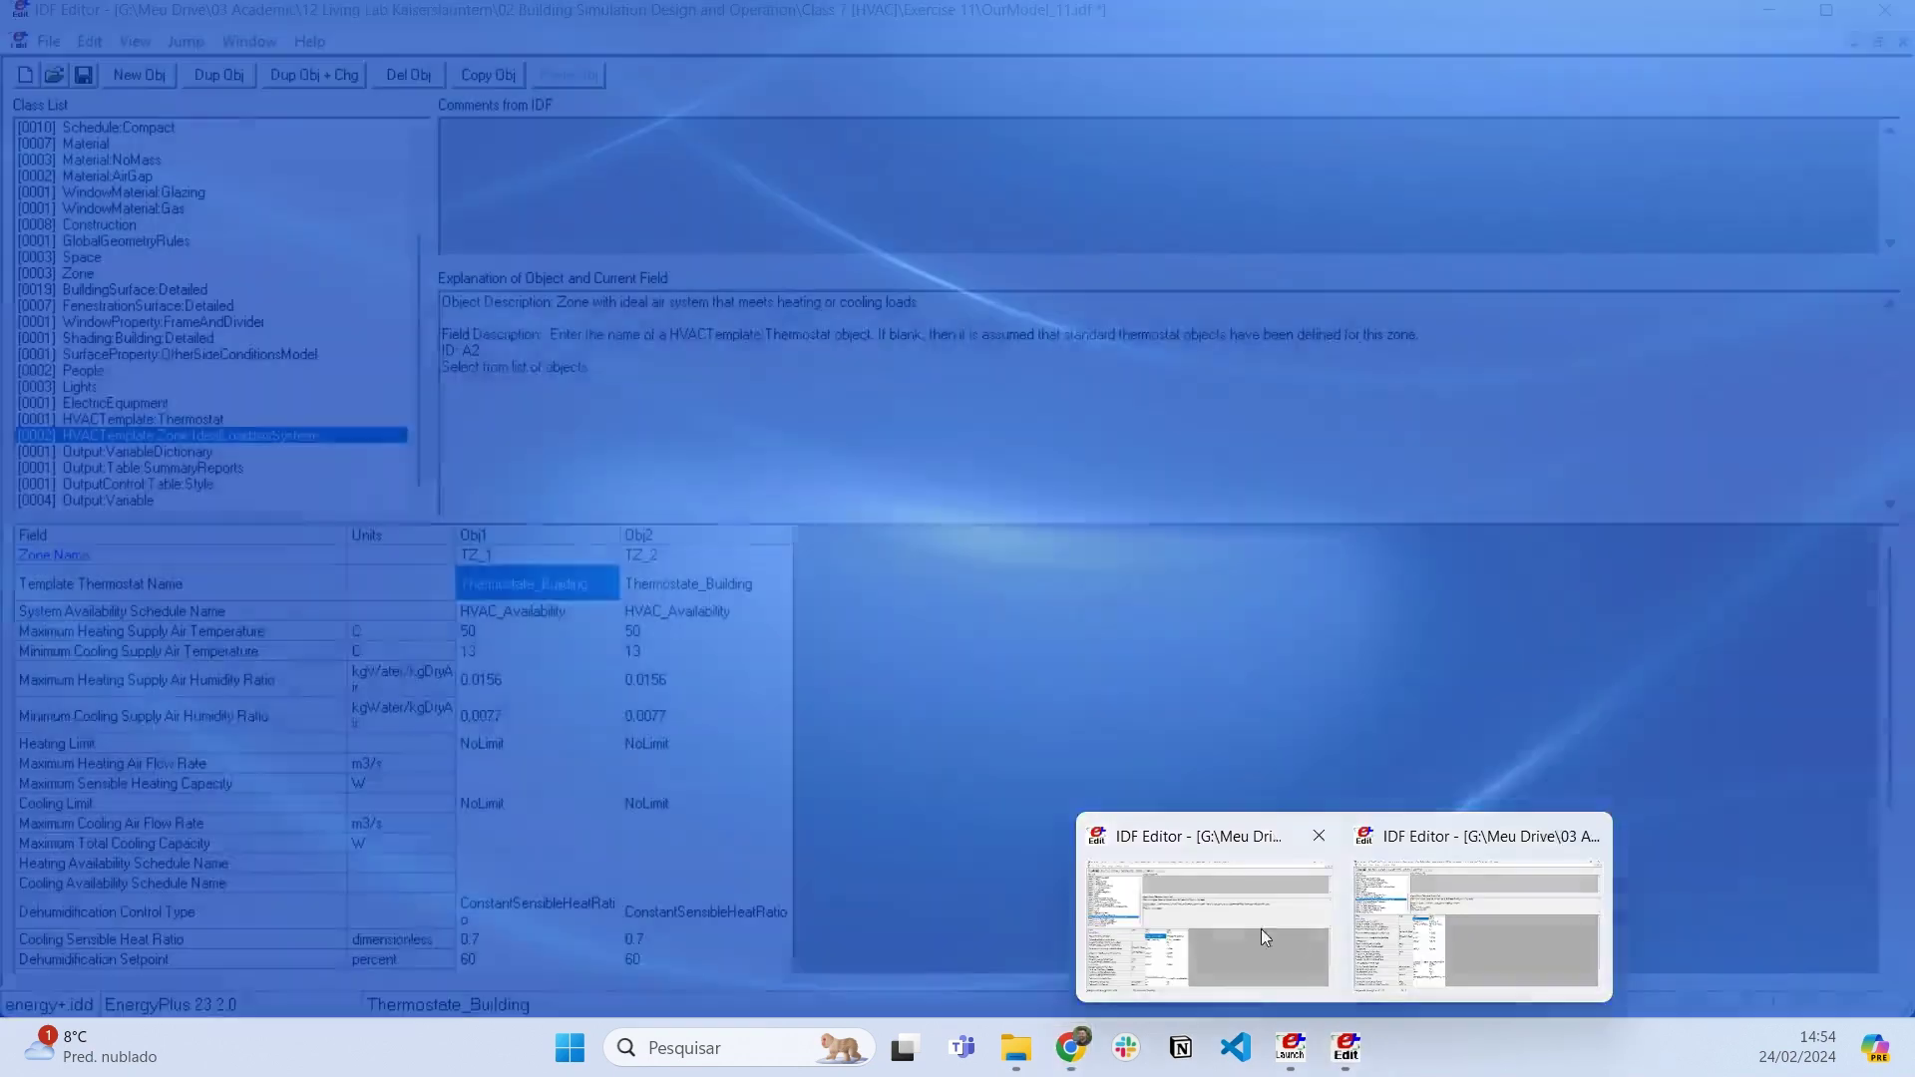
click(1261, 930)
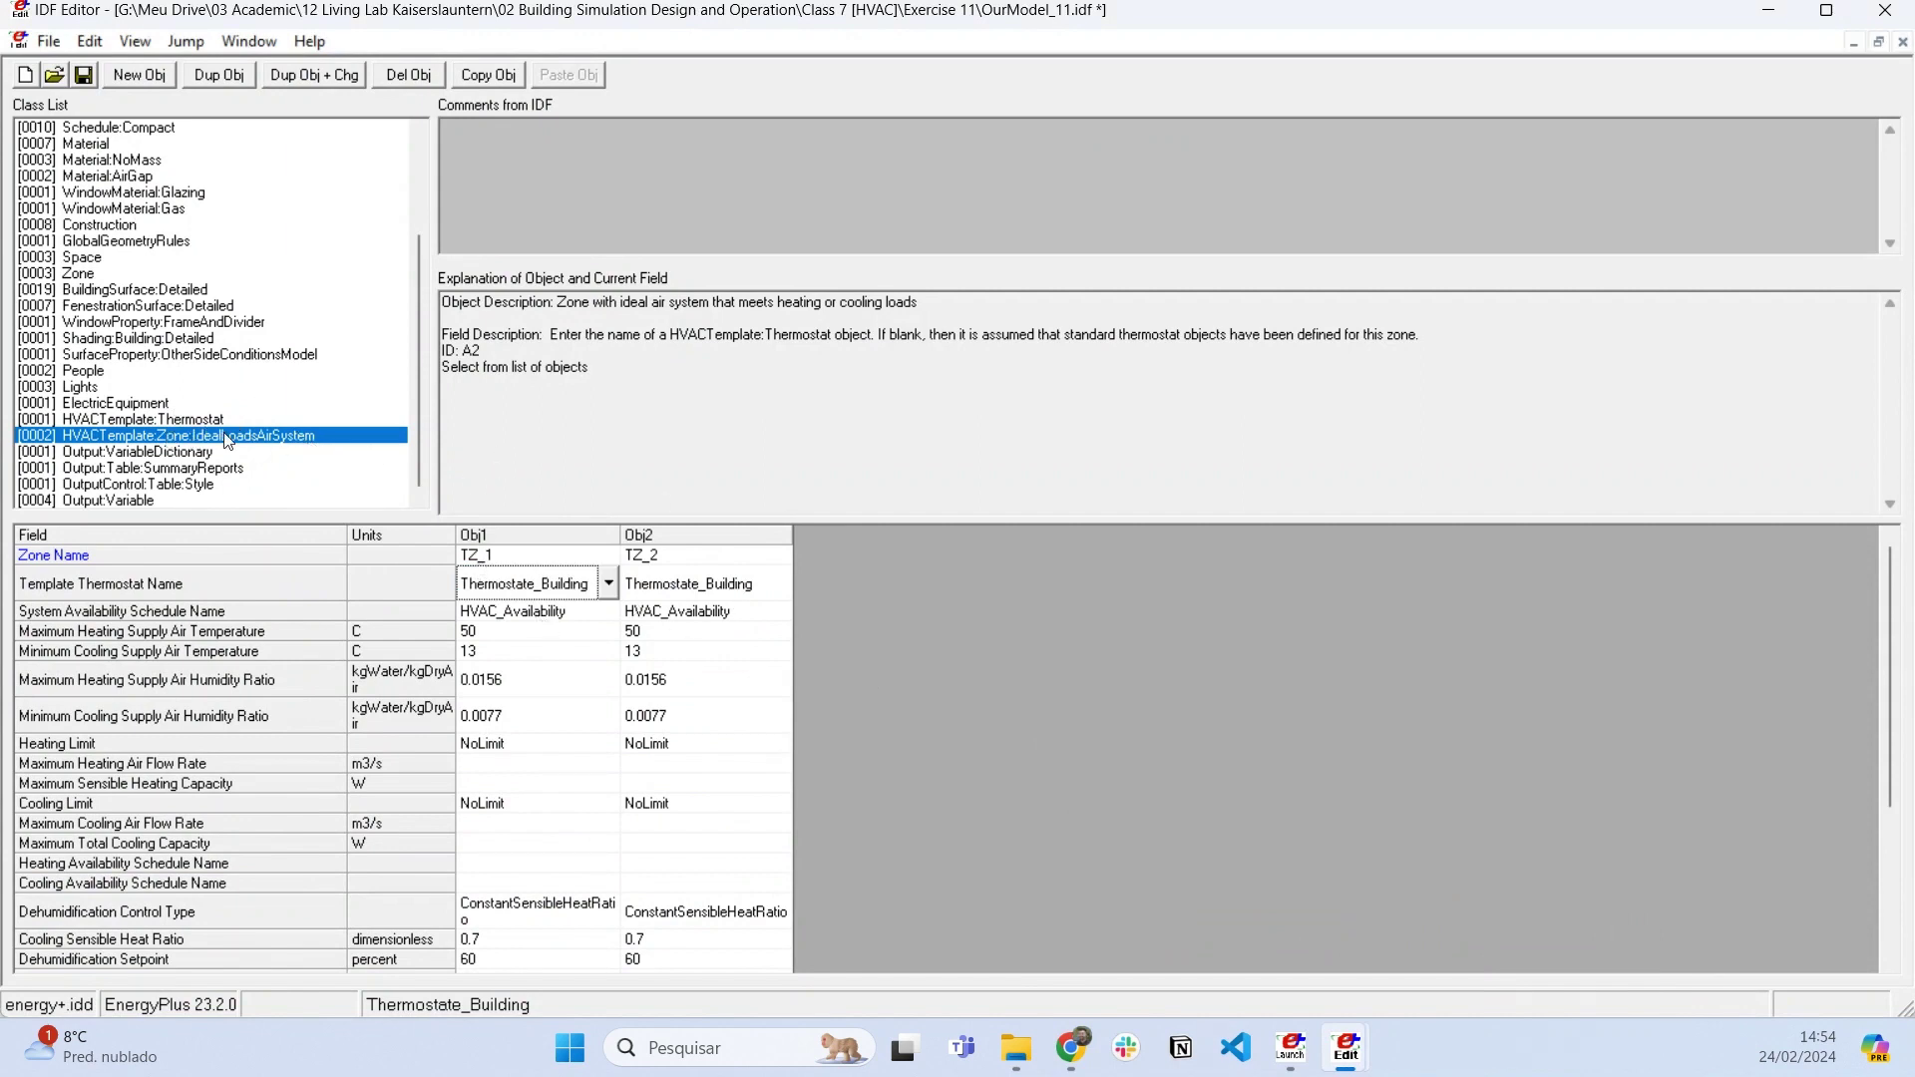
drag(533, 536, 667, 538)
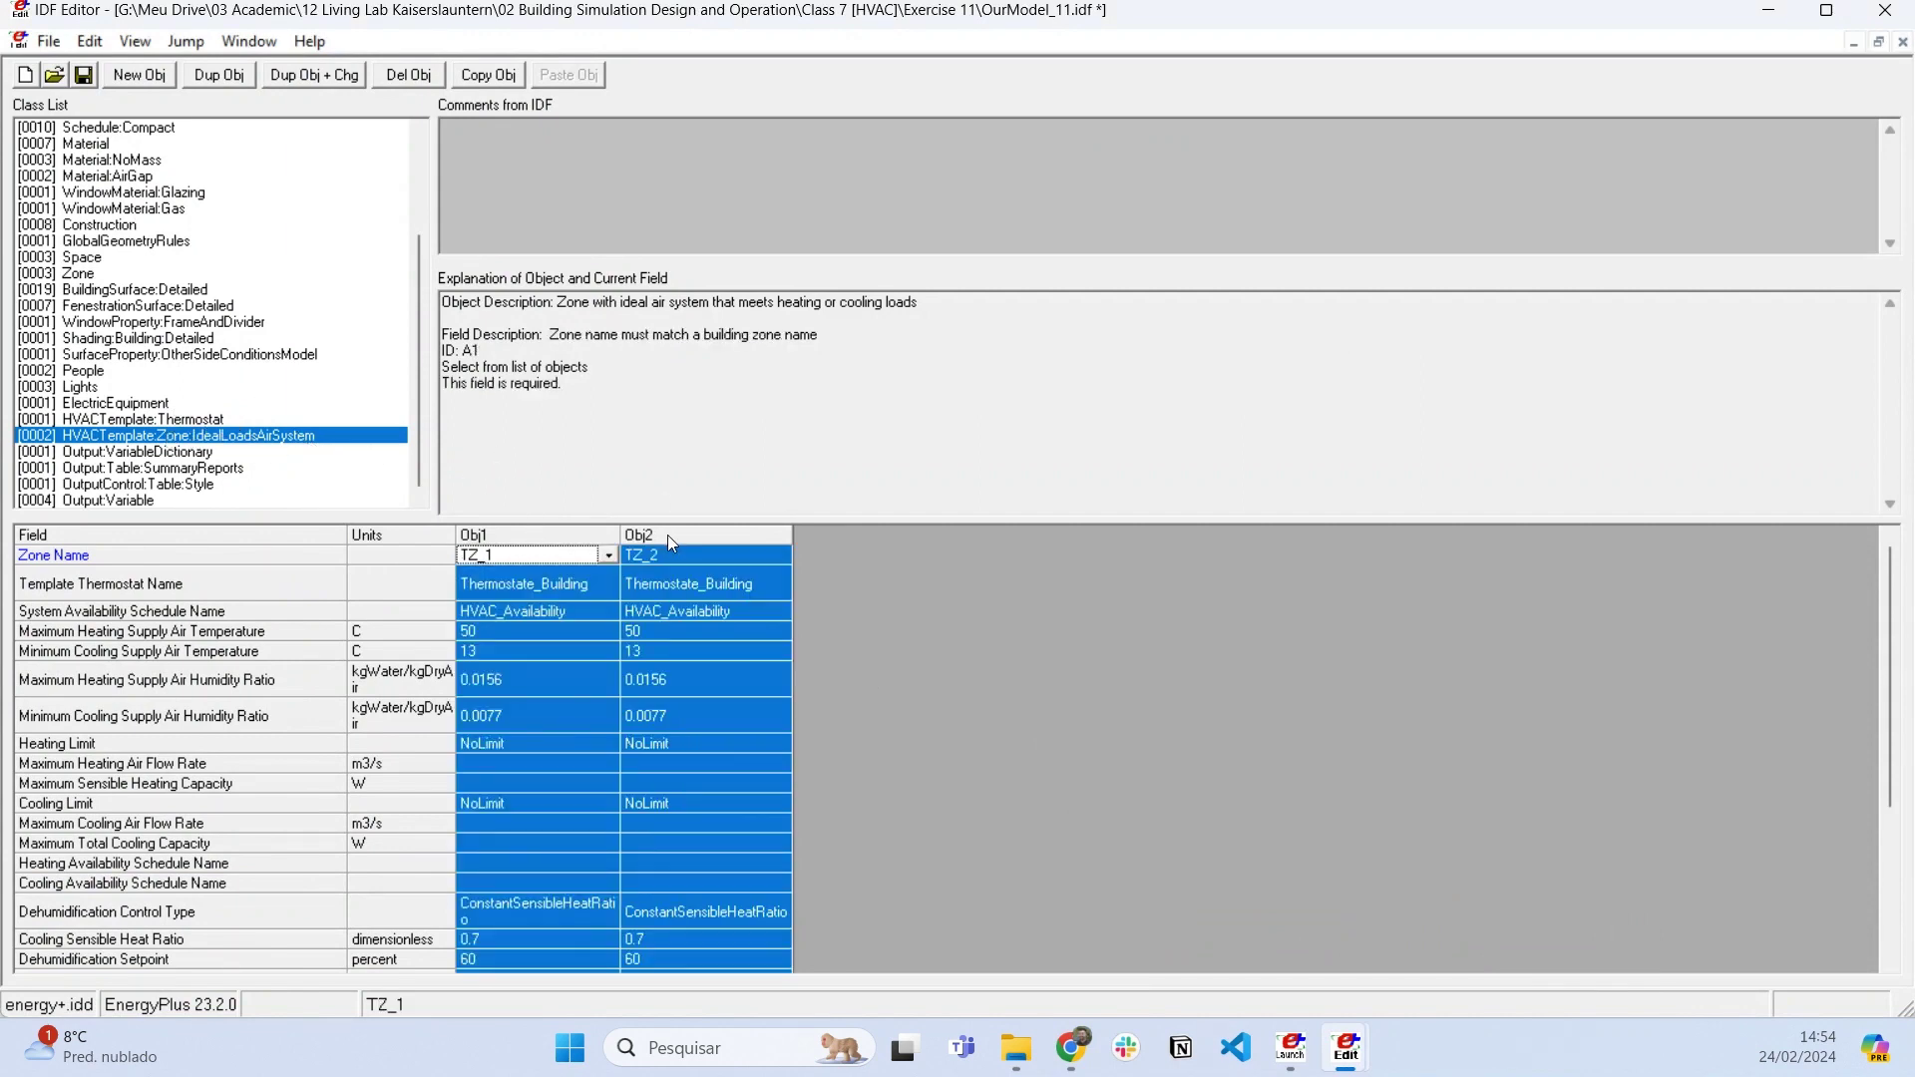
click(293, 442)
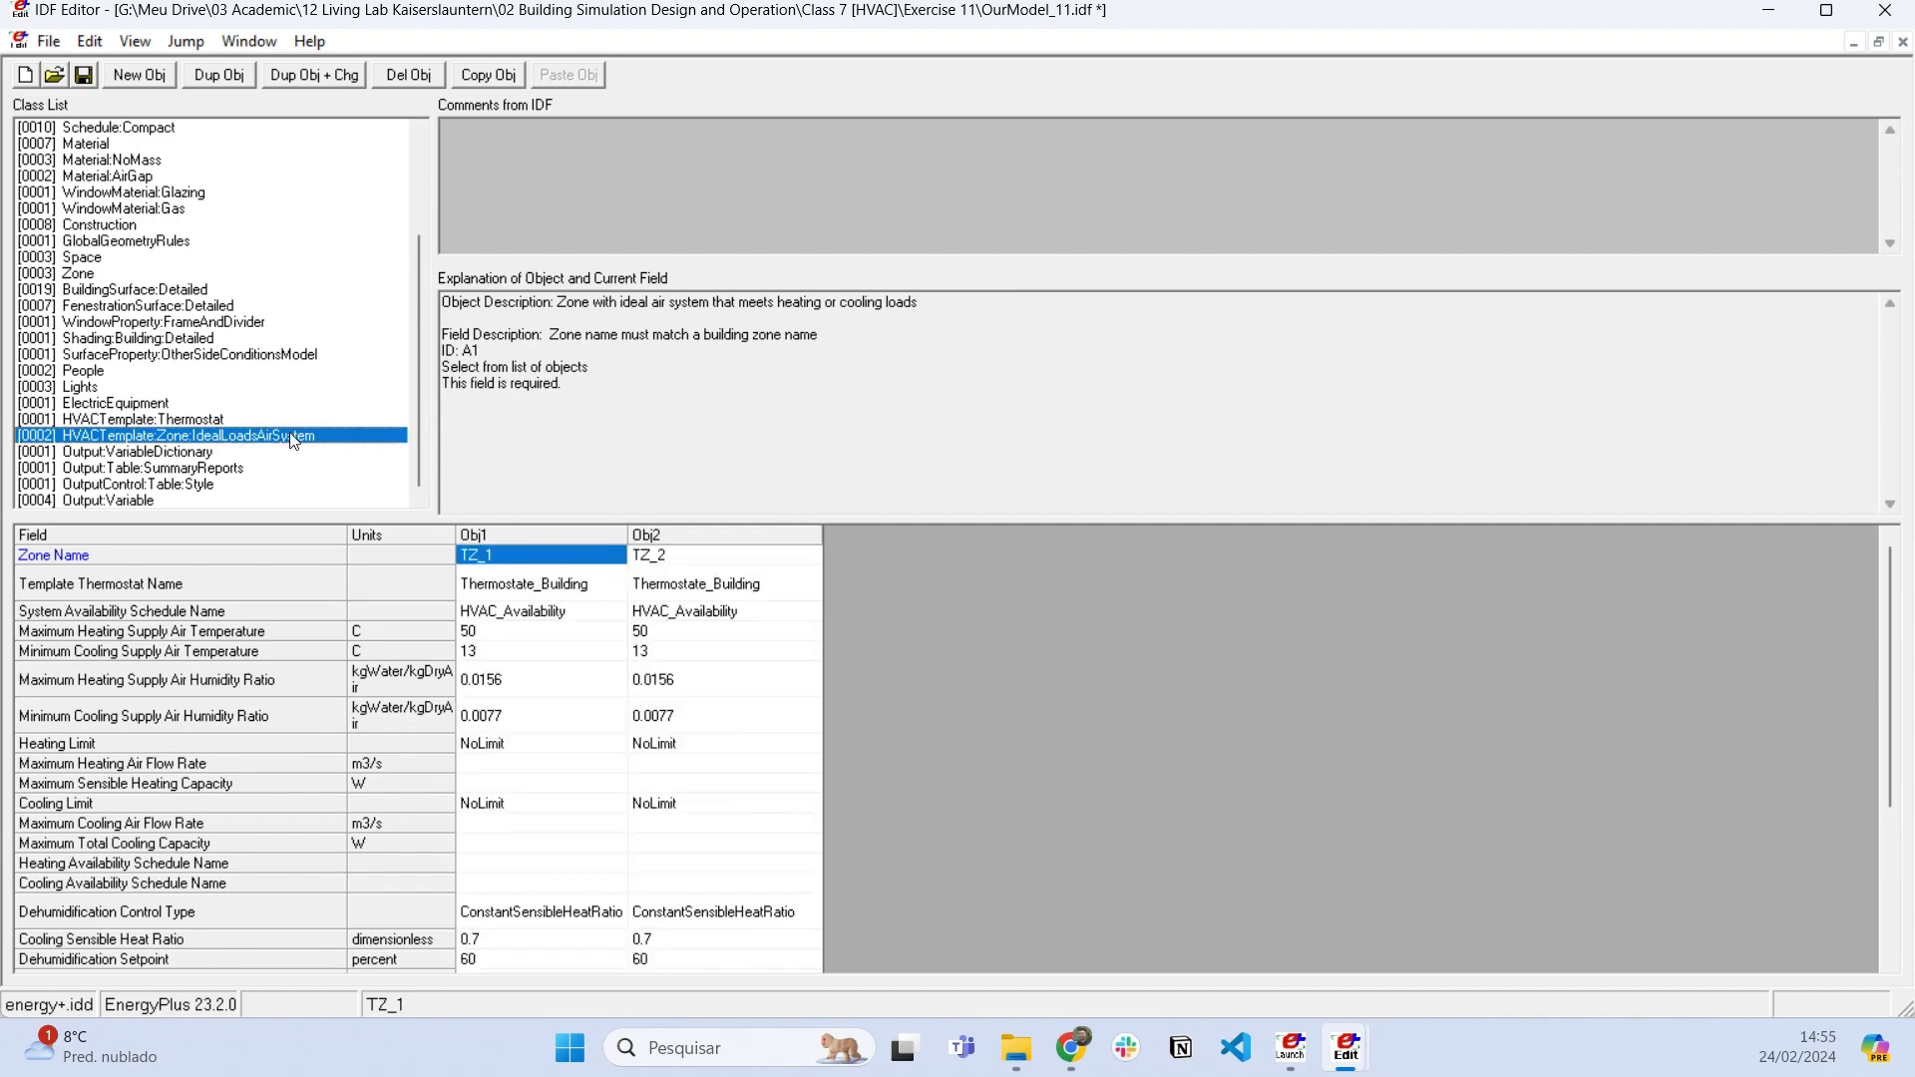
Show all classes with Ctrl+L and scroll down to the HVAC Design Objects group.
key(ctrl+l)
scroll(293, 442, down, 6)
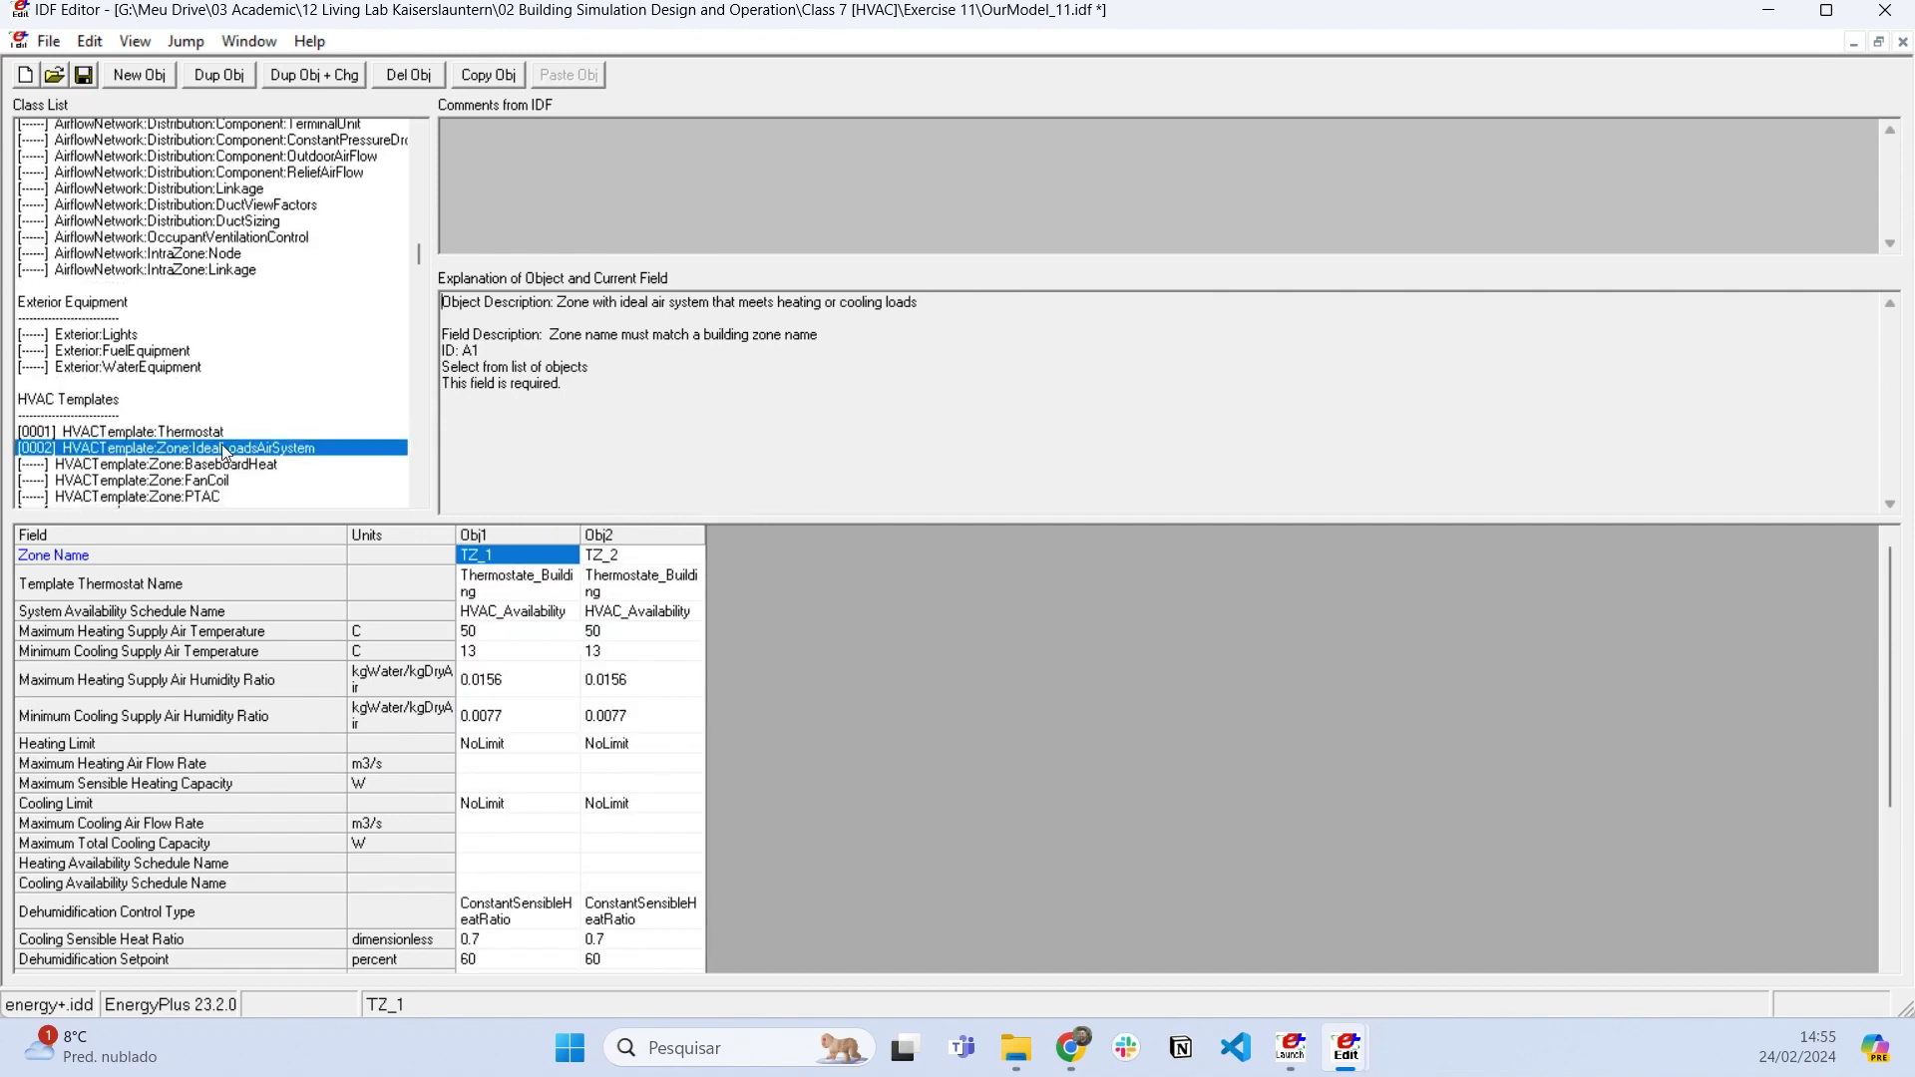
scroll(249, 441, down, 14)
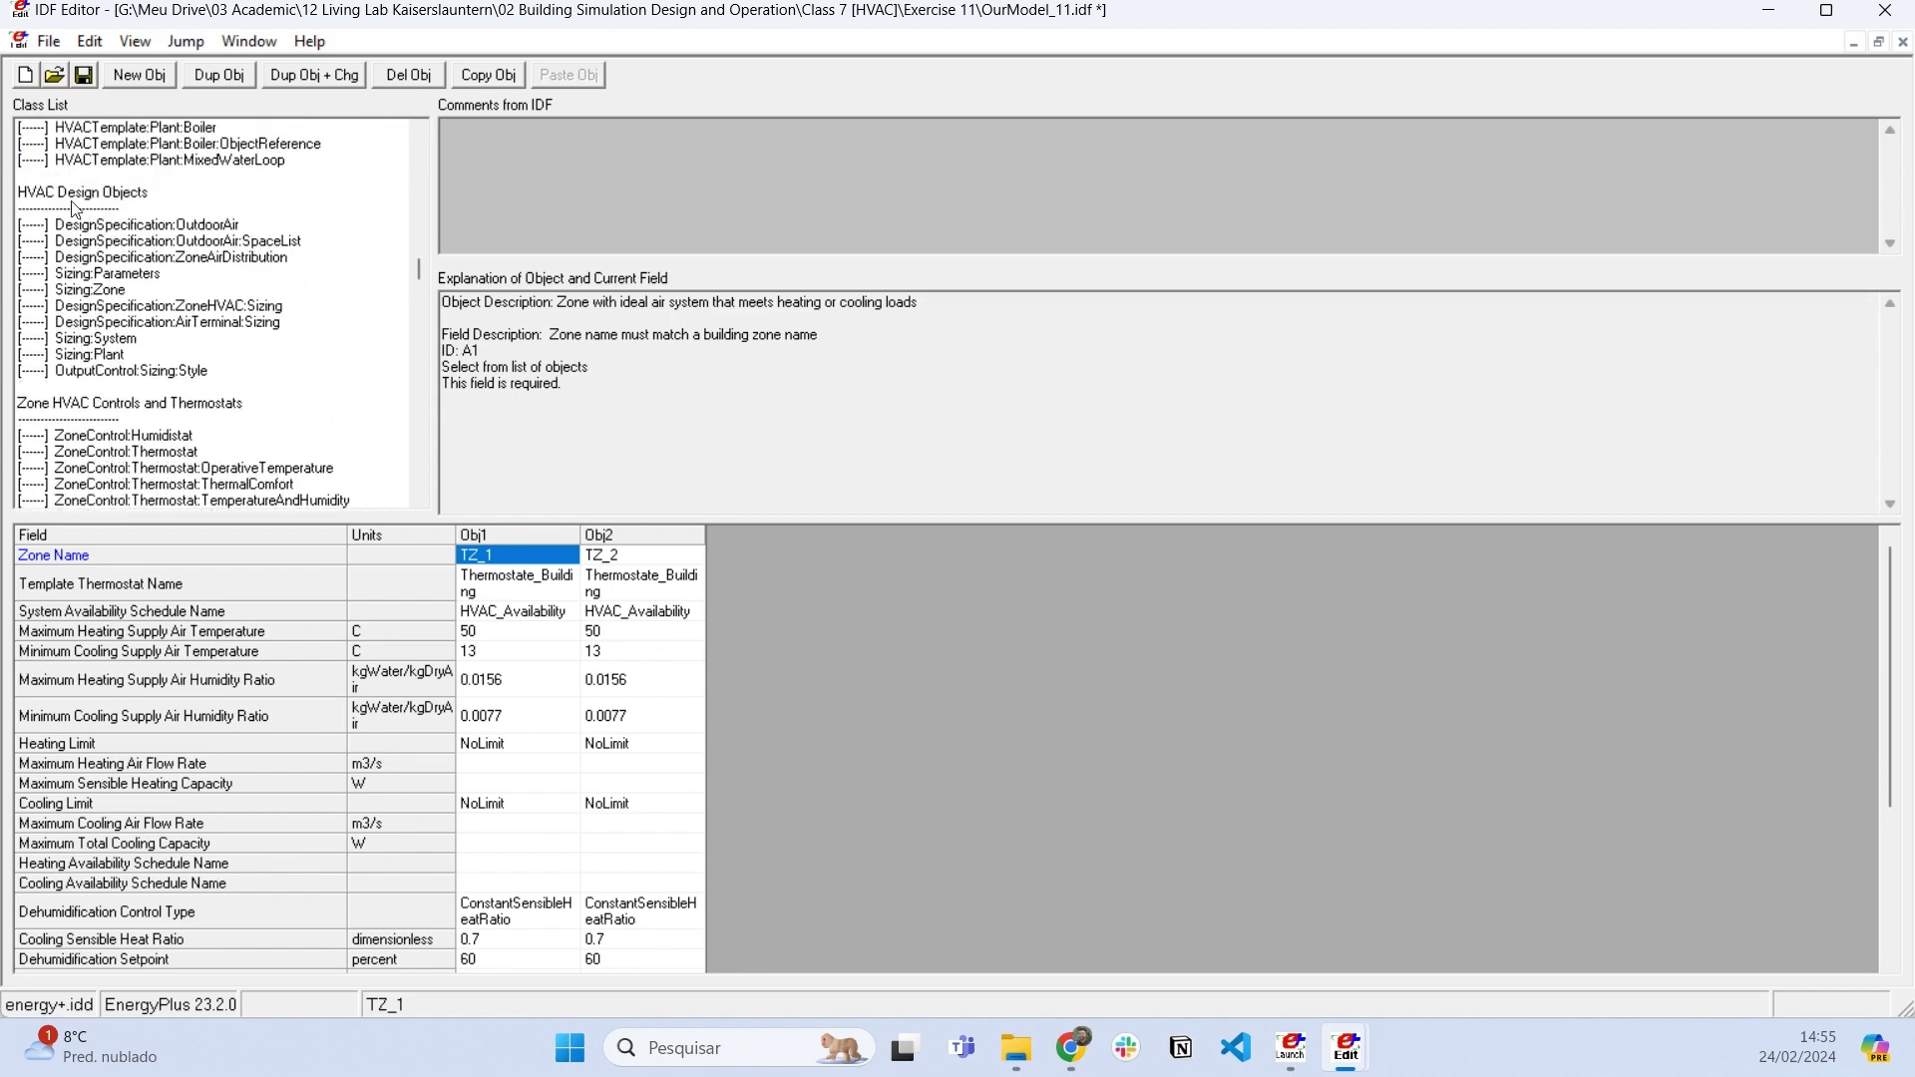
Create two new DesignSpecification:OutdoorAir objects.
click(108, 224)
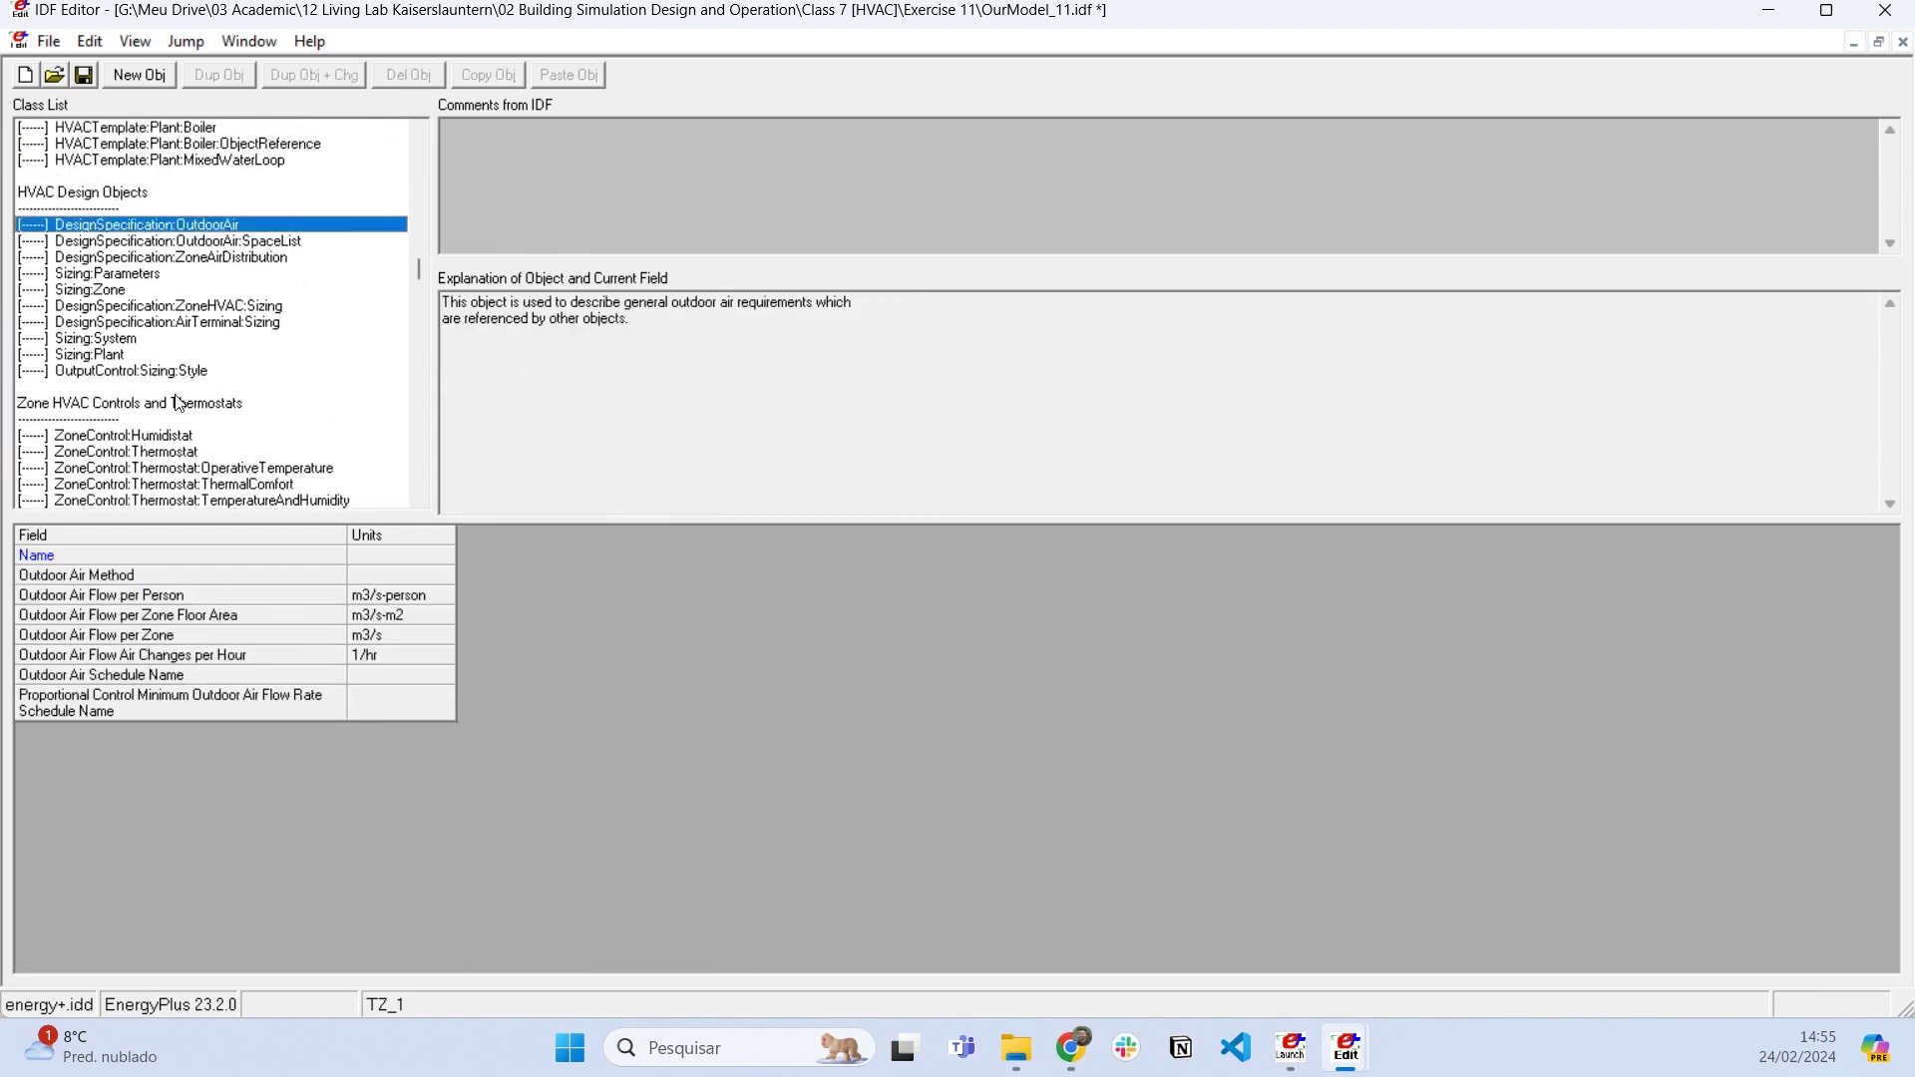
click(139, 76)
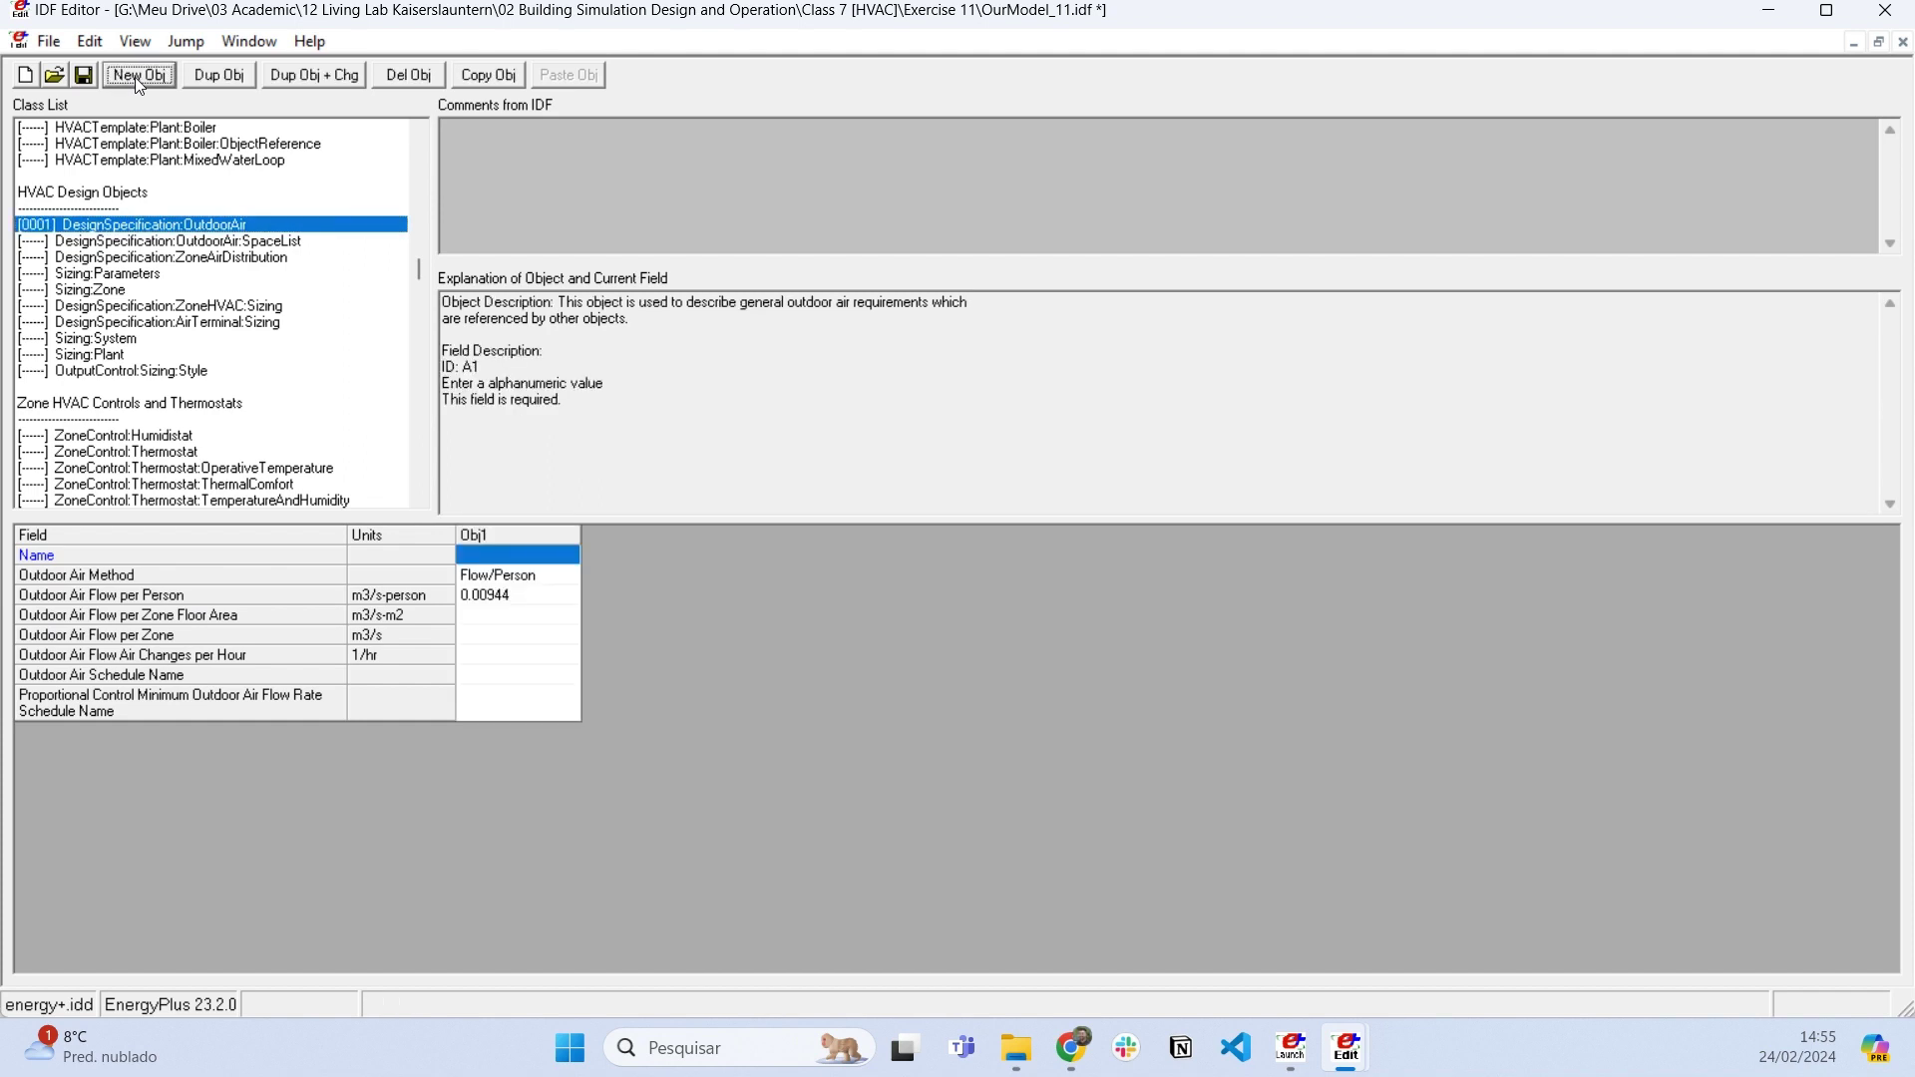
click(153, 80)
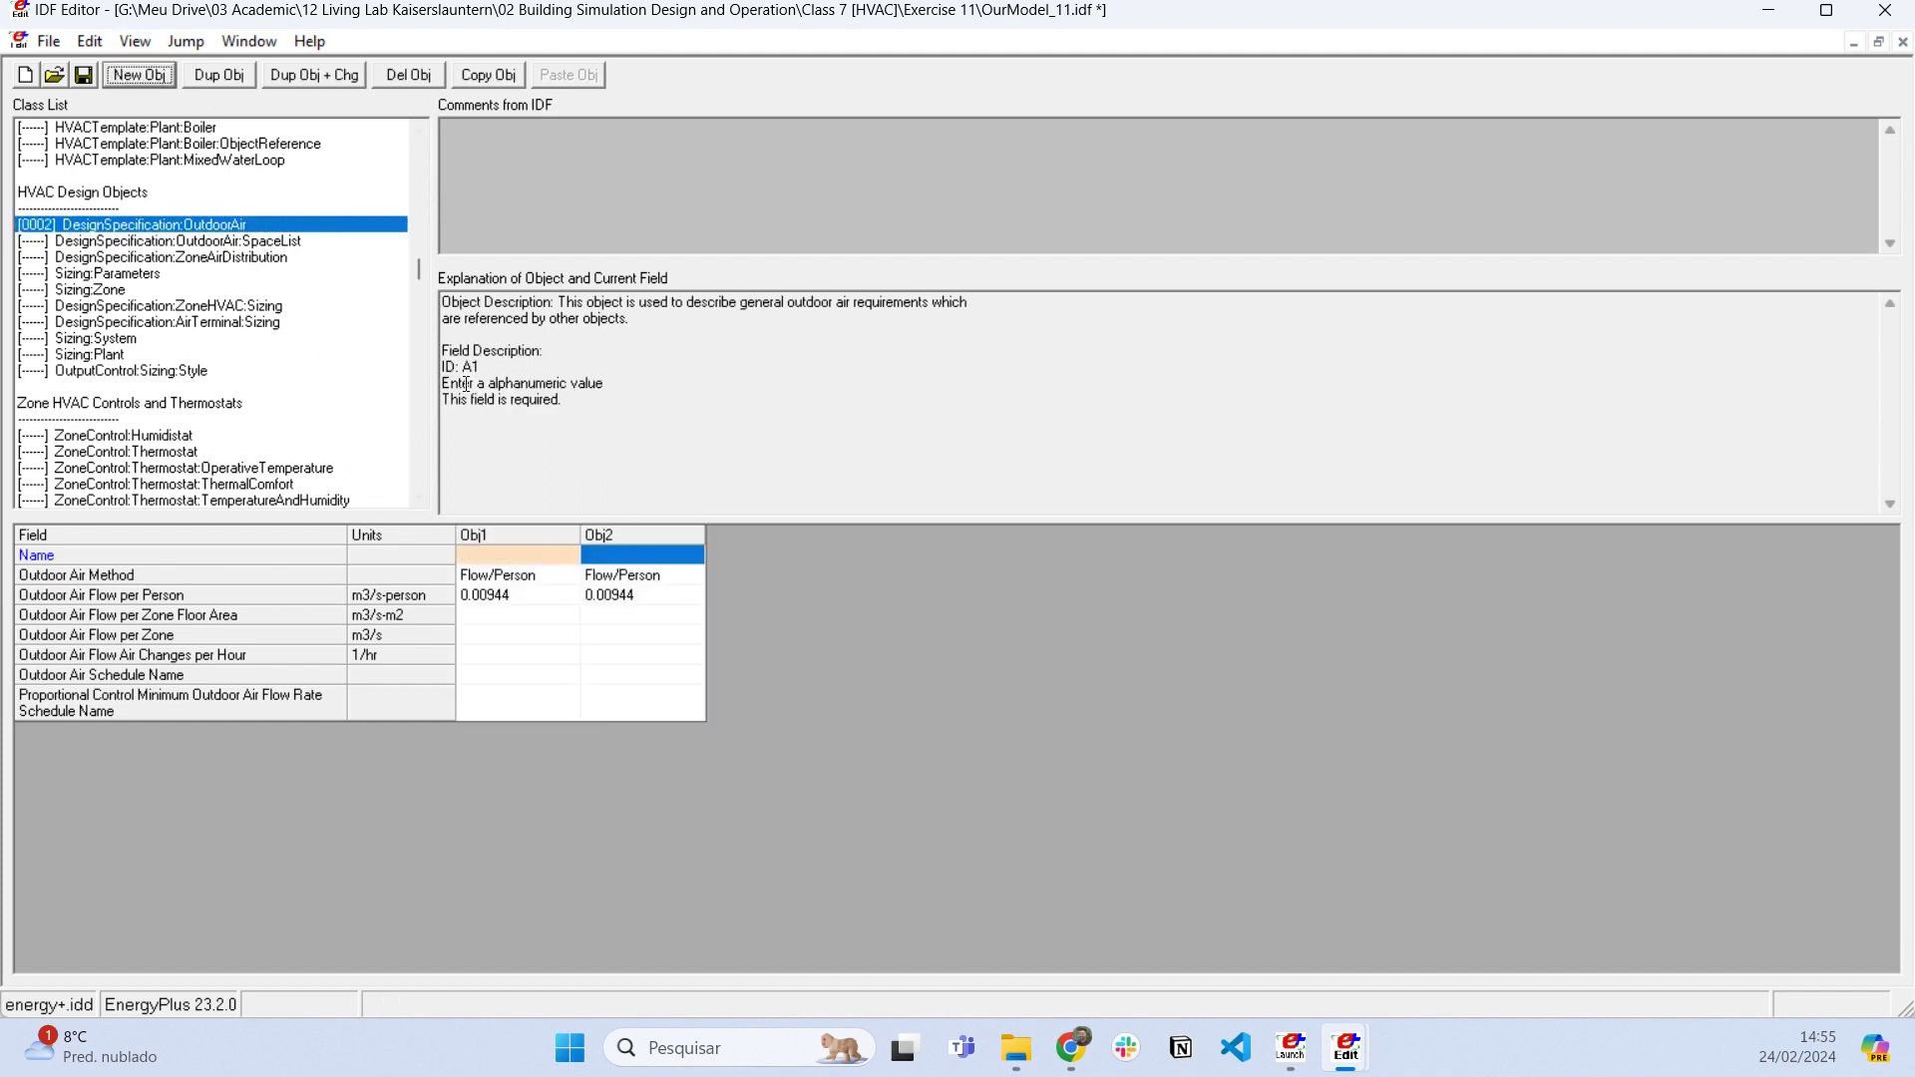
Name the objects AirRenovation_LivingRoom and AirRenovation_Bedroom.
click(564, 536)
click(558, 554)
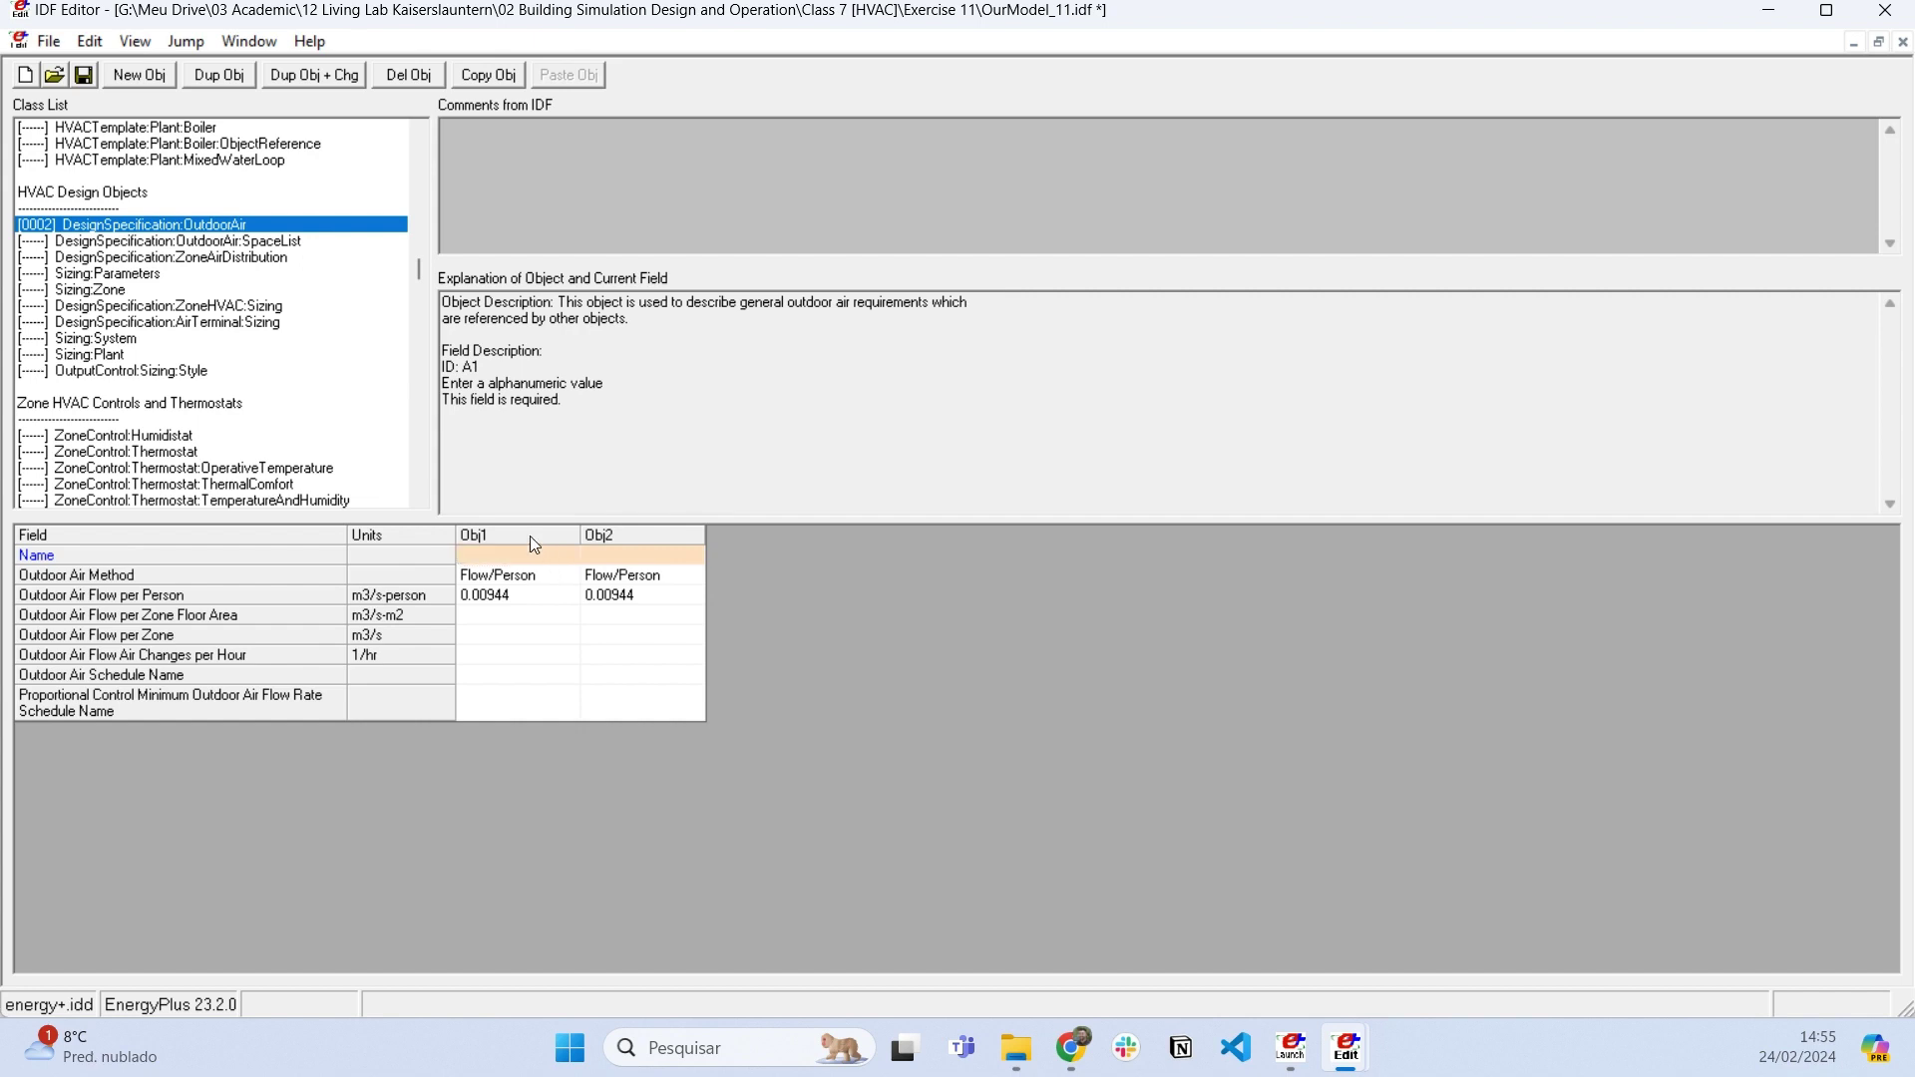
text(AirRenovation_LivingRoom)
key(Tab)
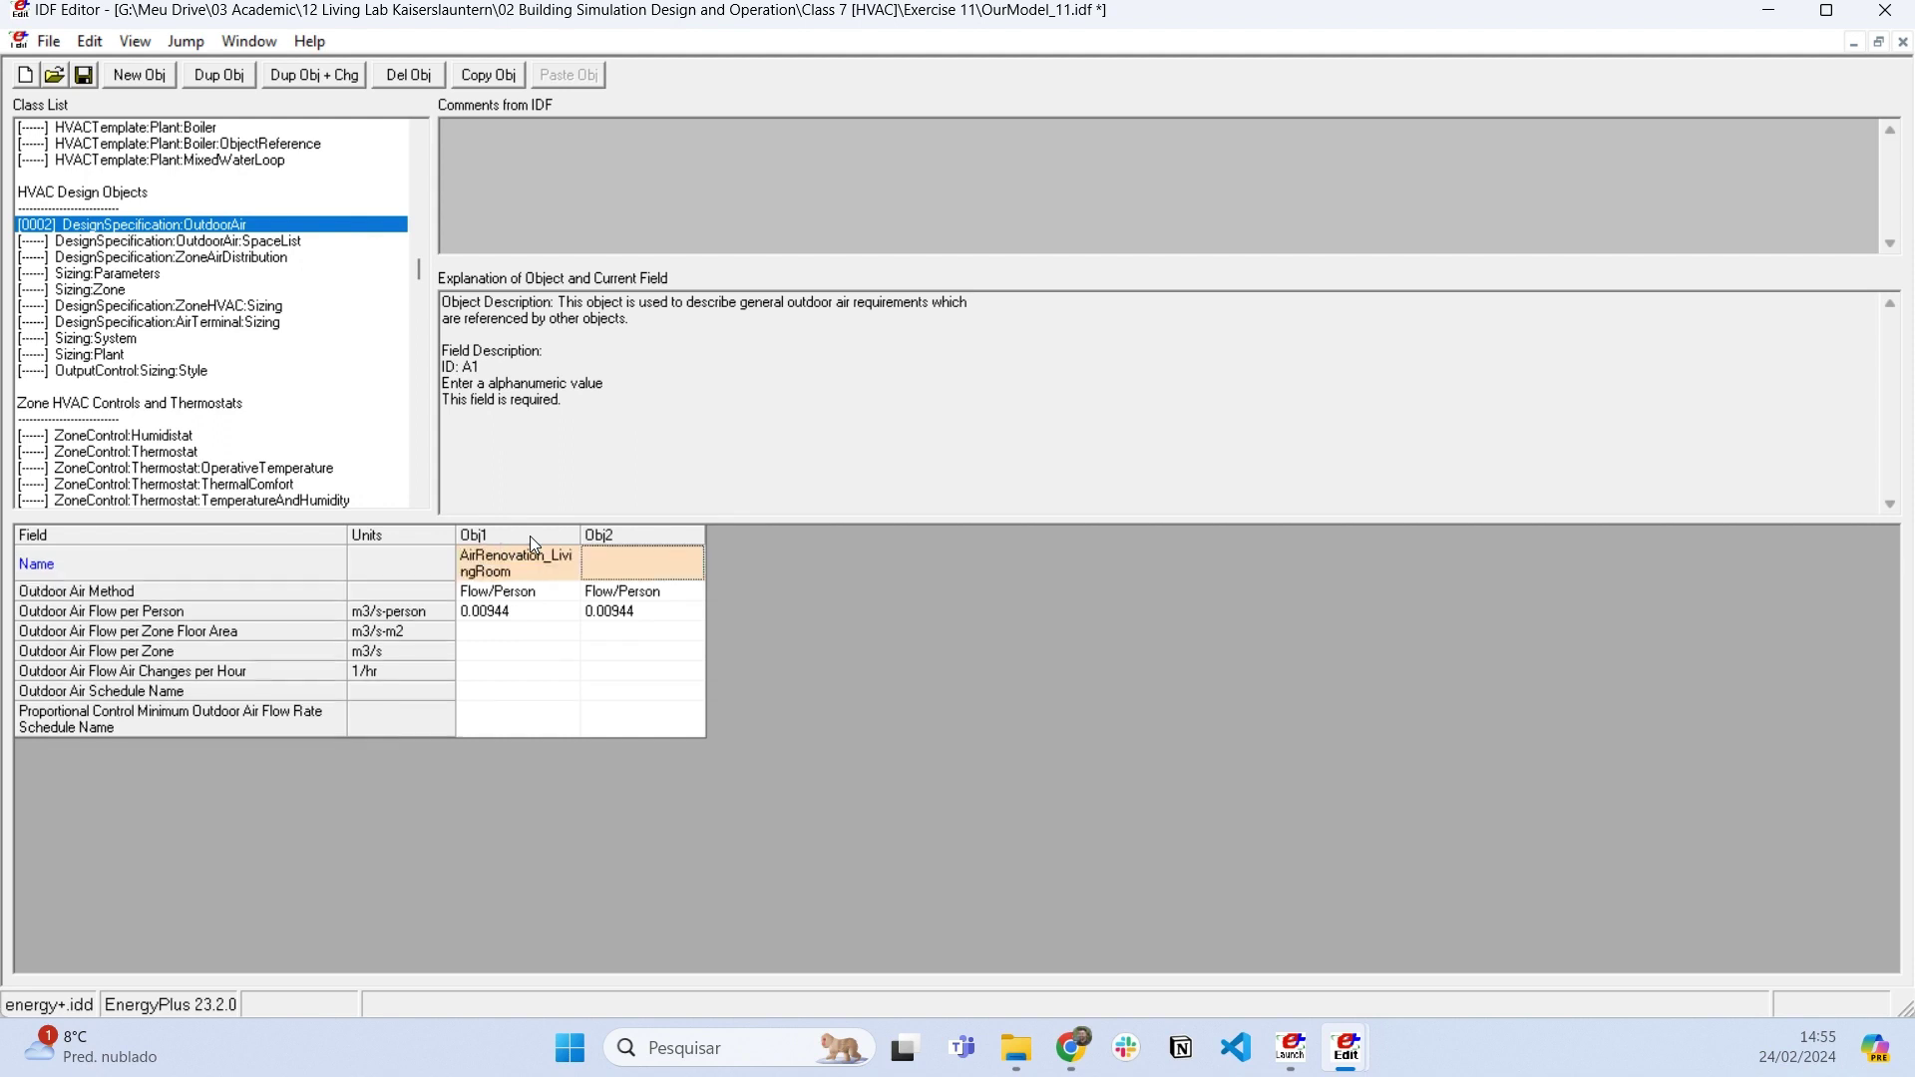
text(AirRenovation_Bedroom)
key(Return)
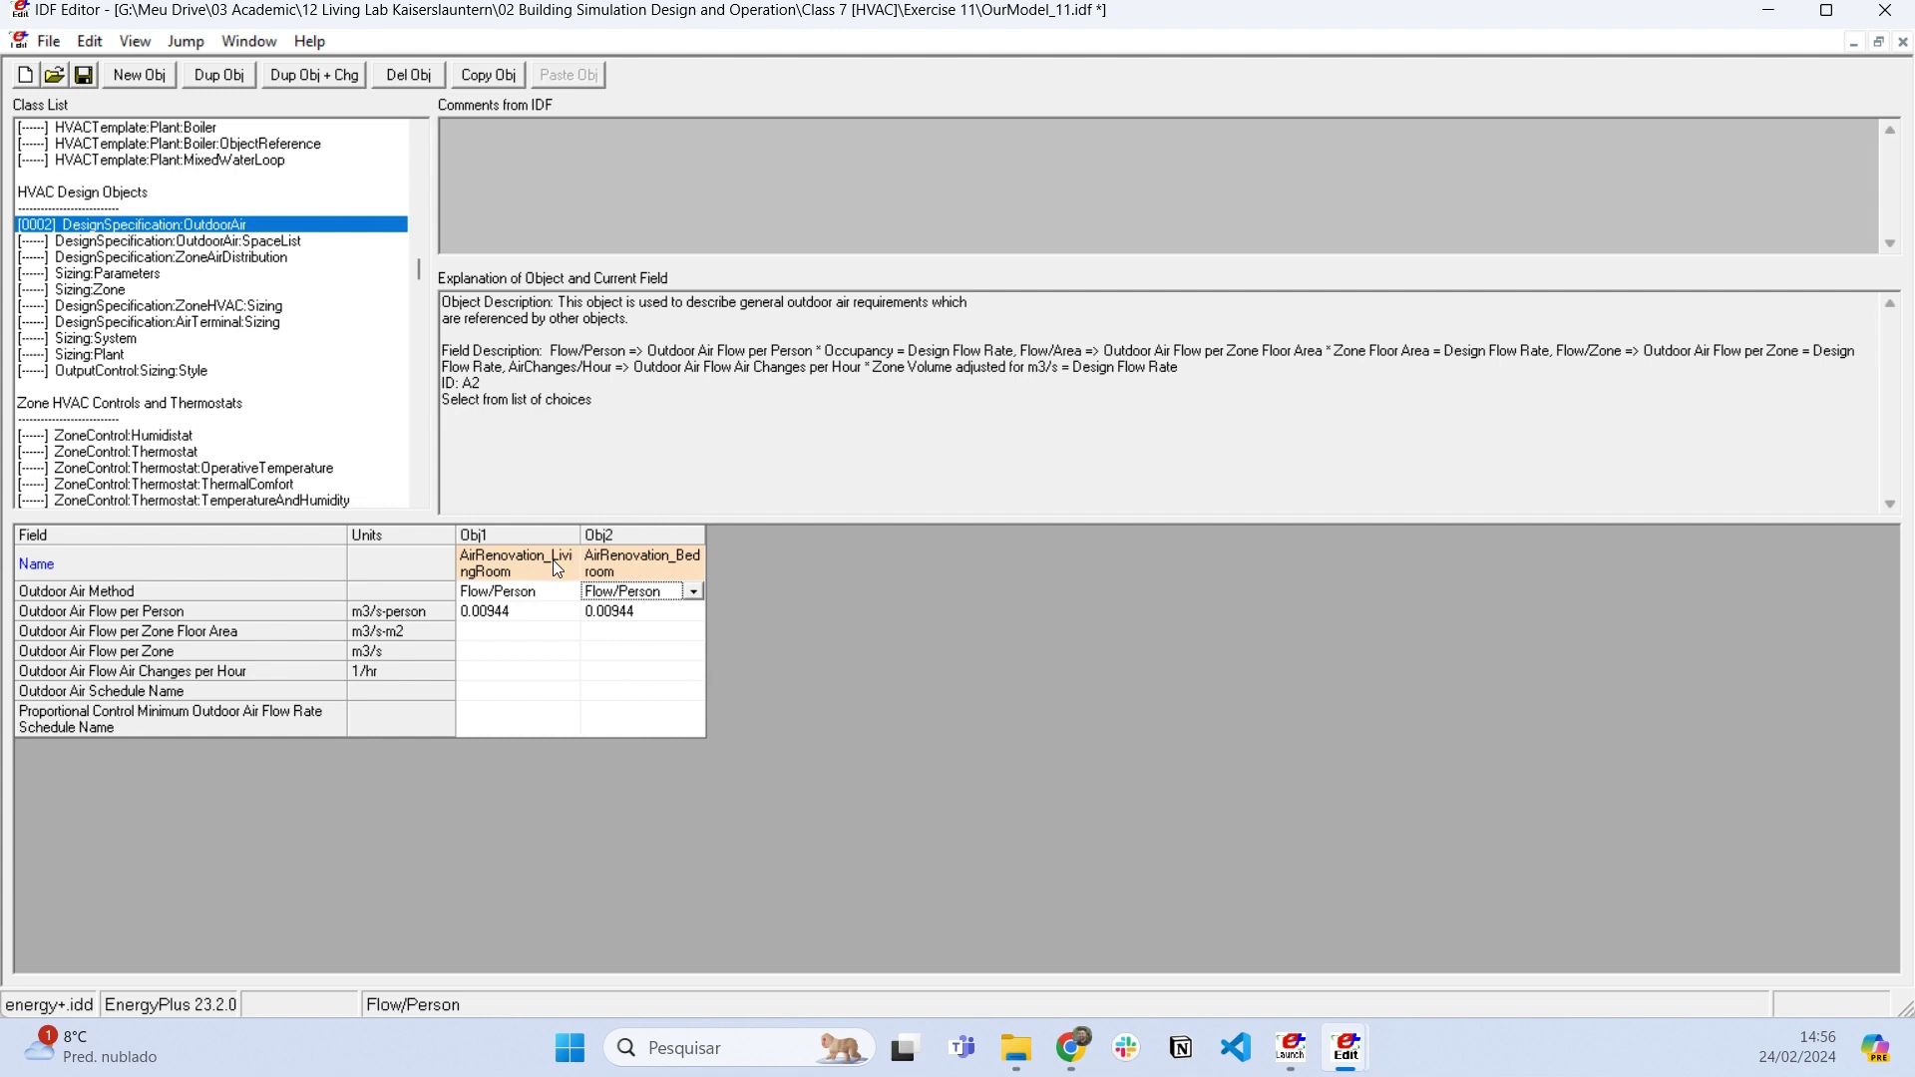
Widen the AirRenovation_LivingRoom and AirRenovation_Bedroom columns and review their outdoor air flow fields.
double_click(580, 529)
drag(754, 538, 827, 540)
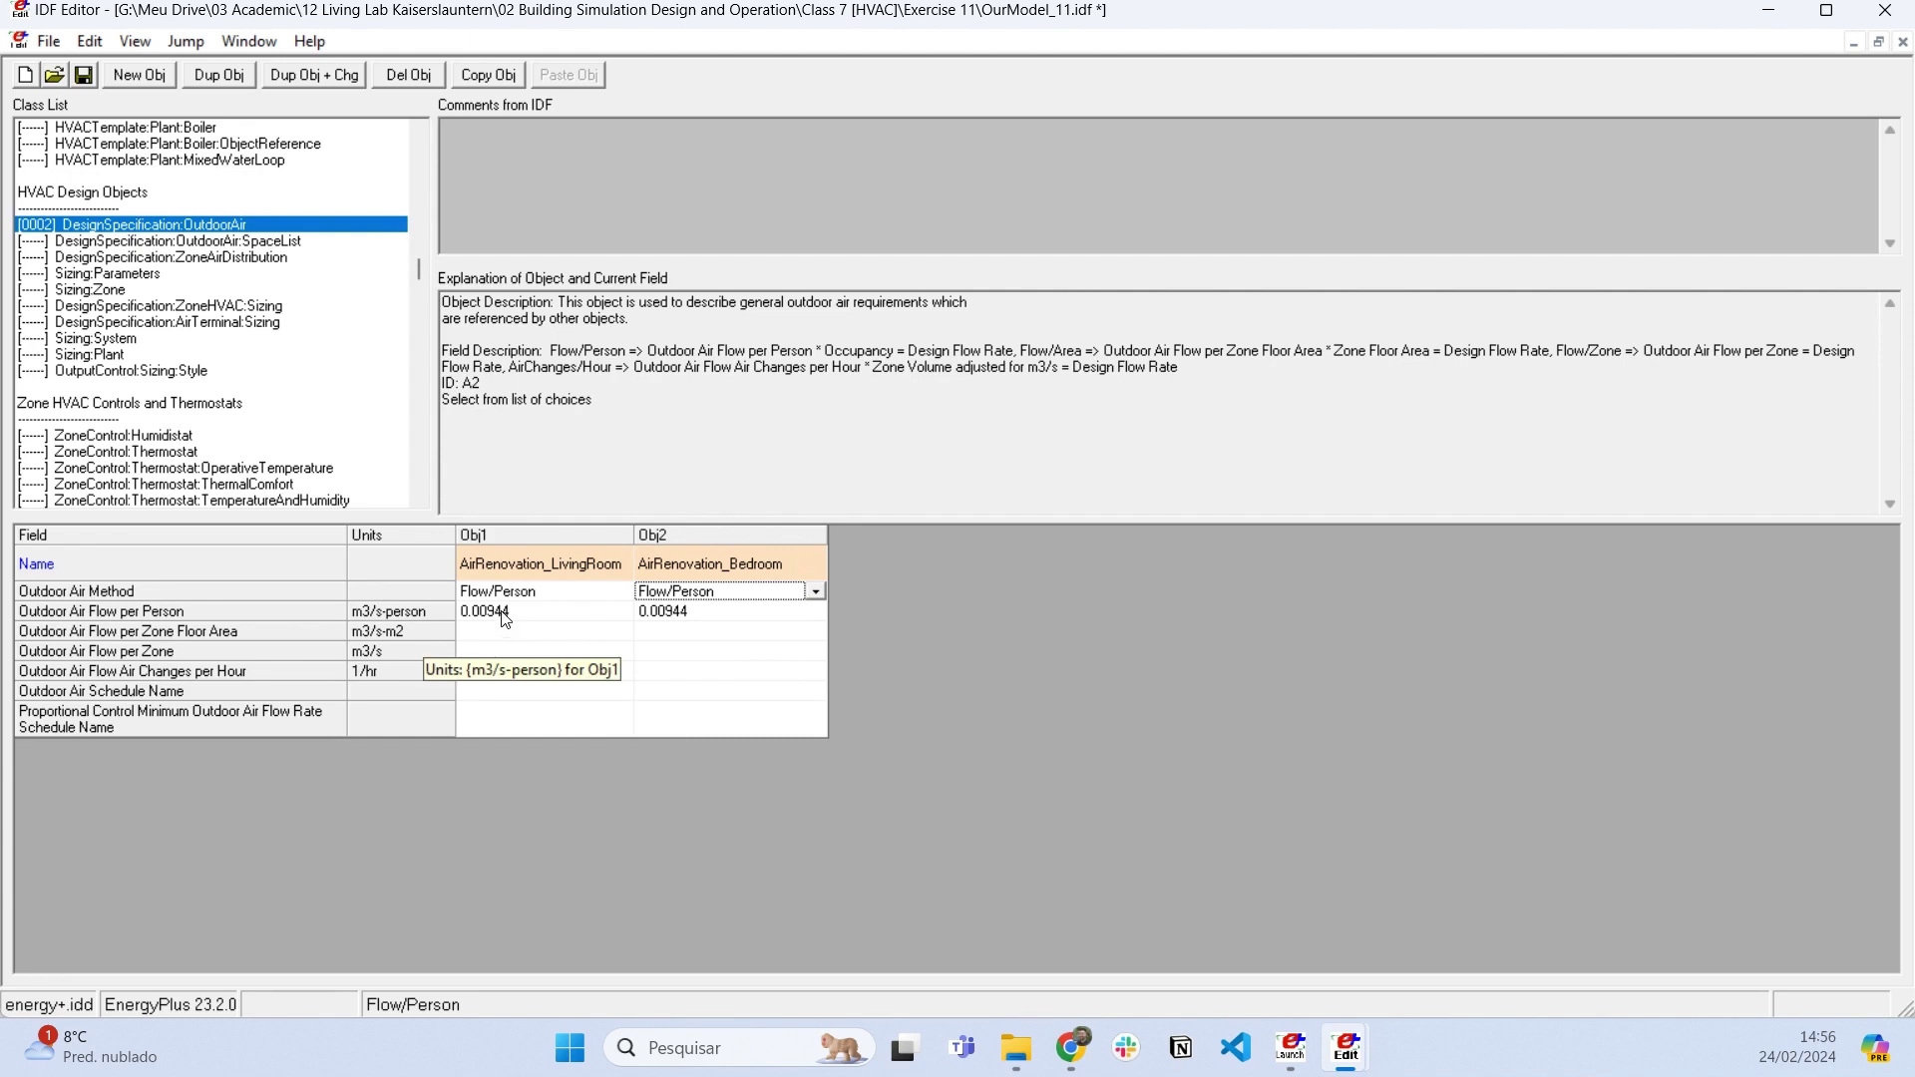
drag(507, 613, 511, 678)
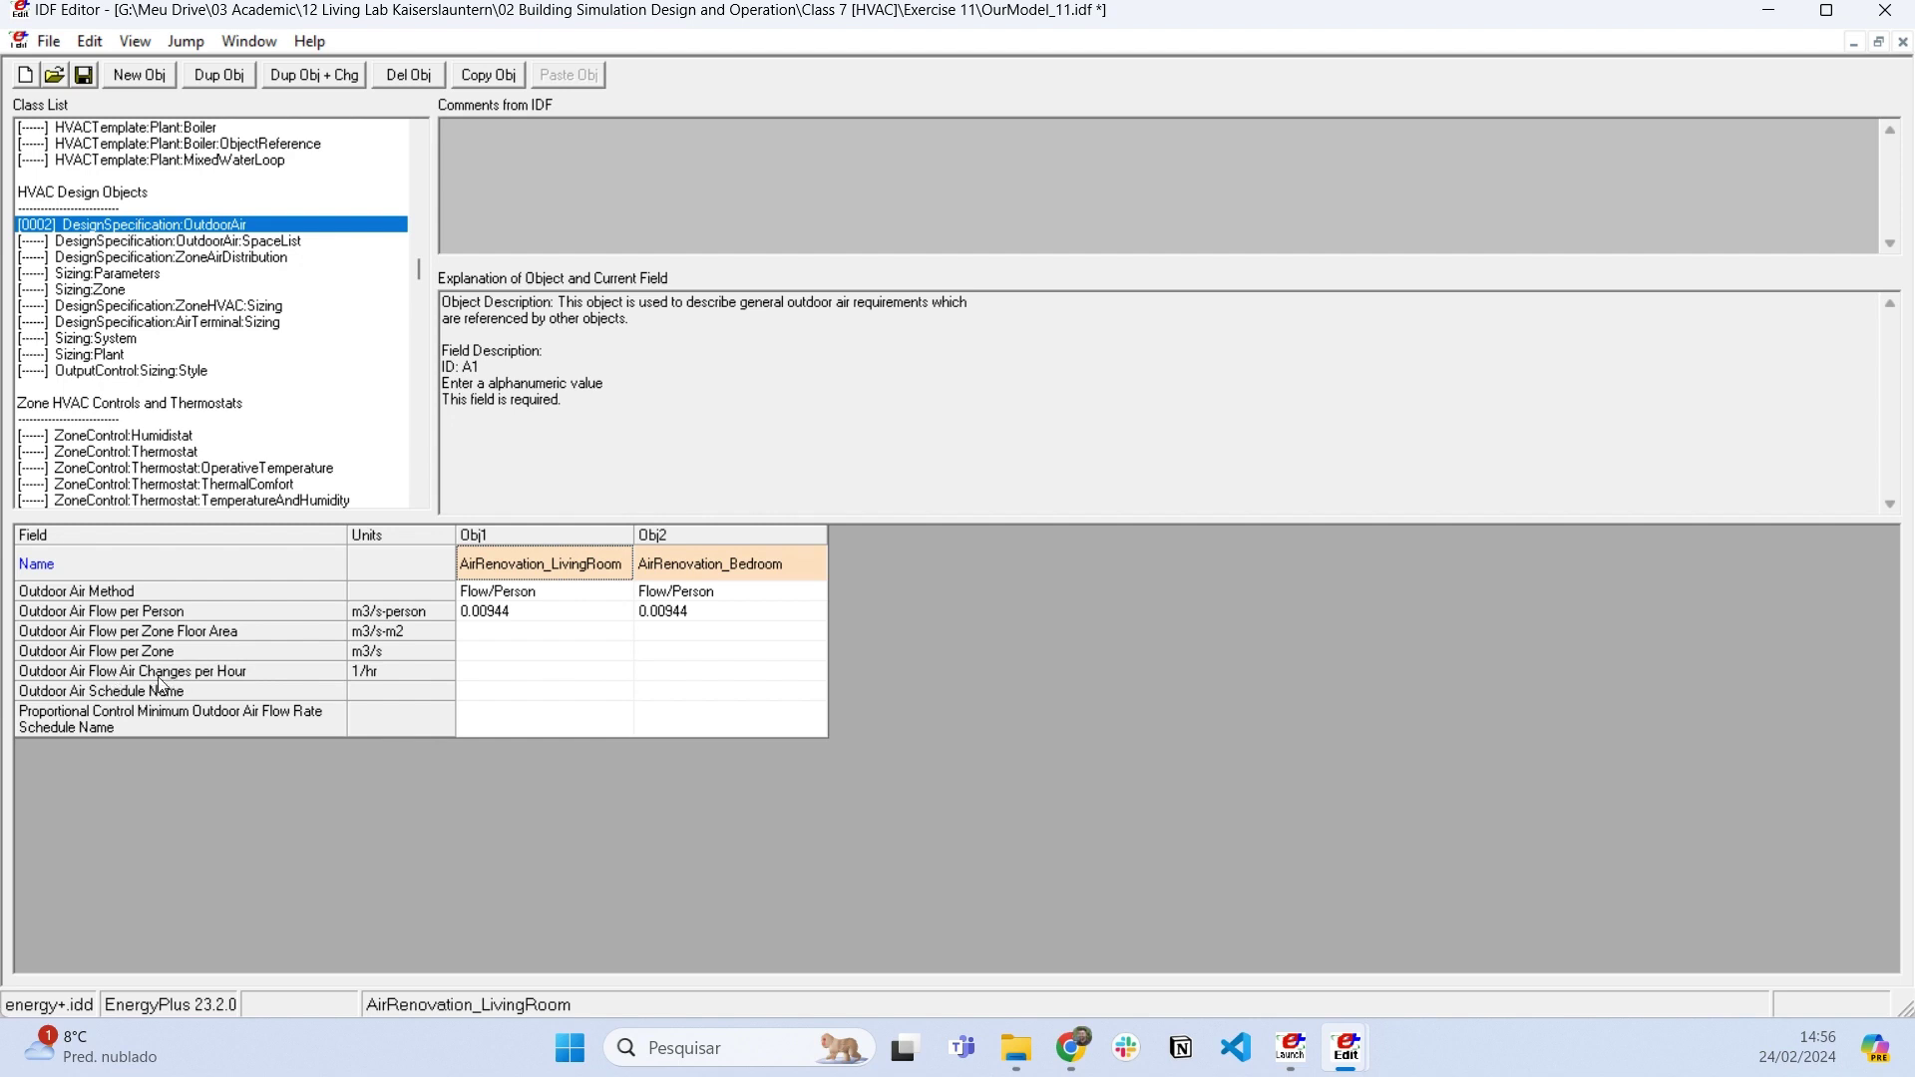
click(529, 672)
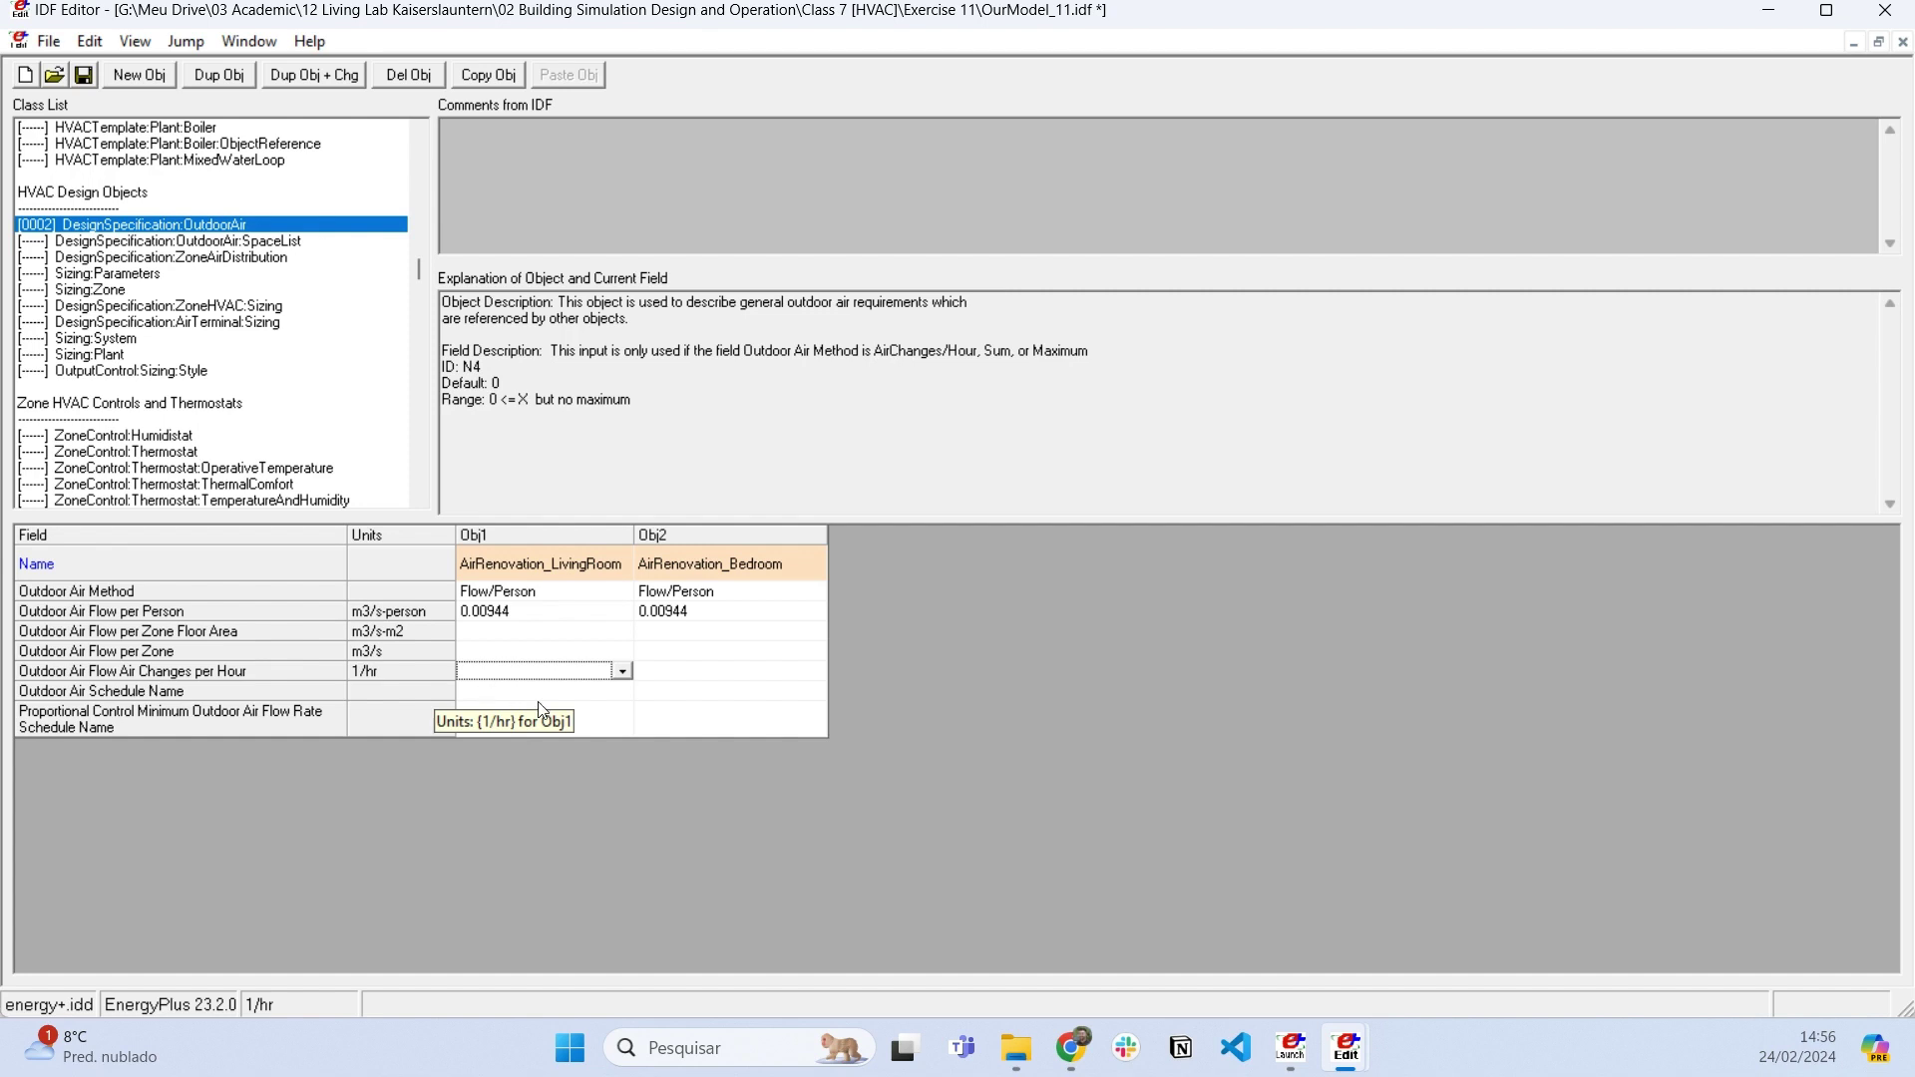
drag(534, 618, 541, 672)
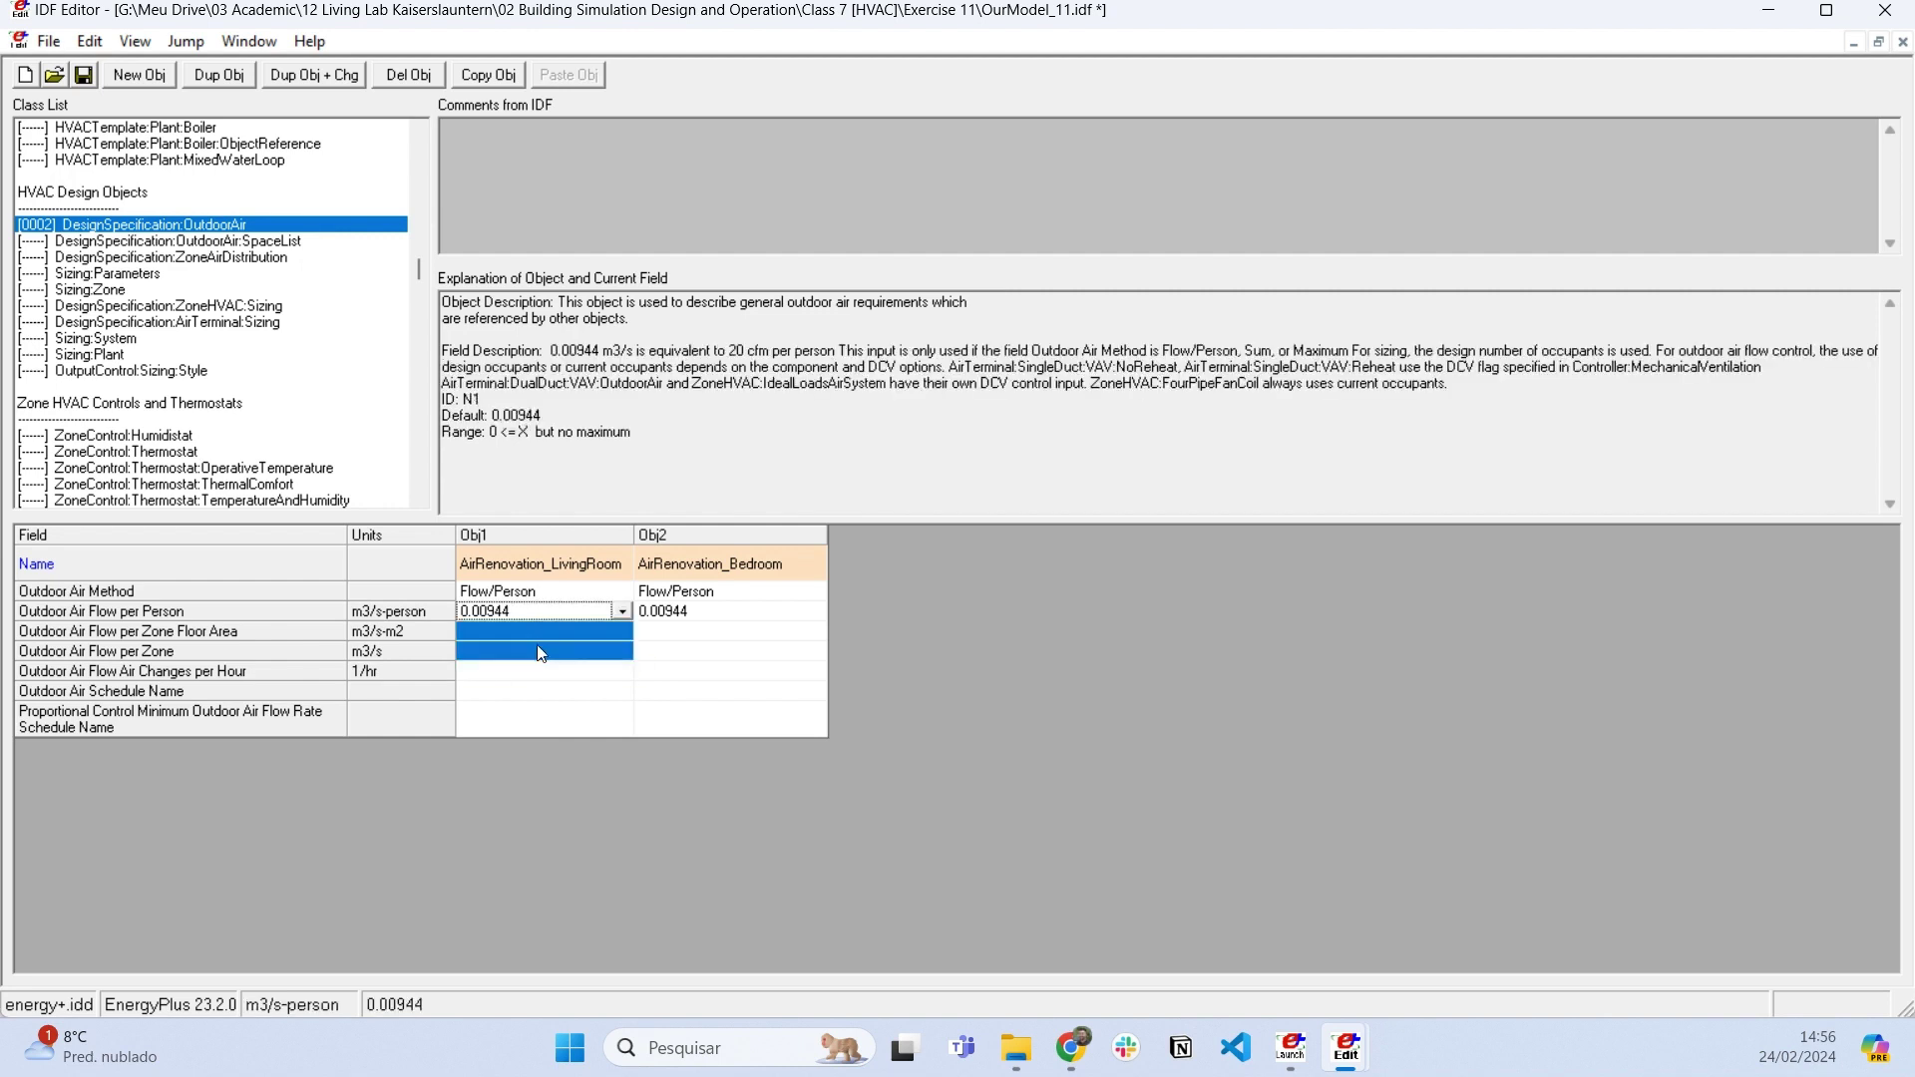
Set the Outdoor Air Method of both outdoor air objects to AirChanges/Hour.
click(625, 593)
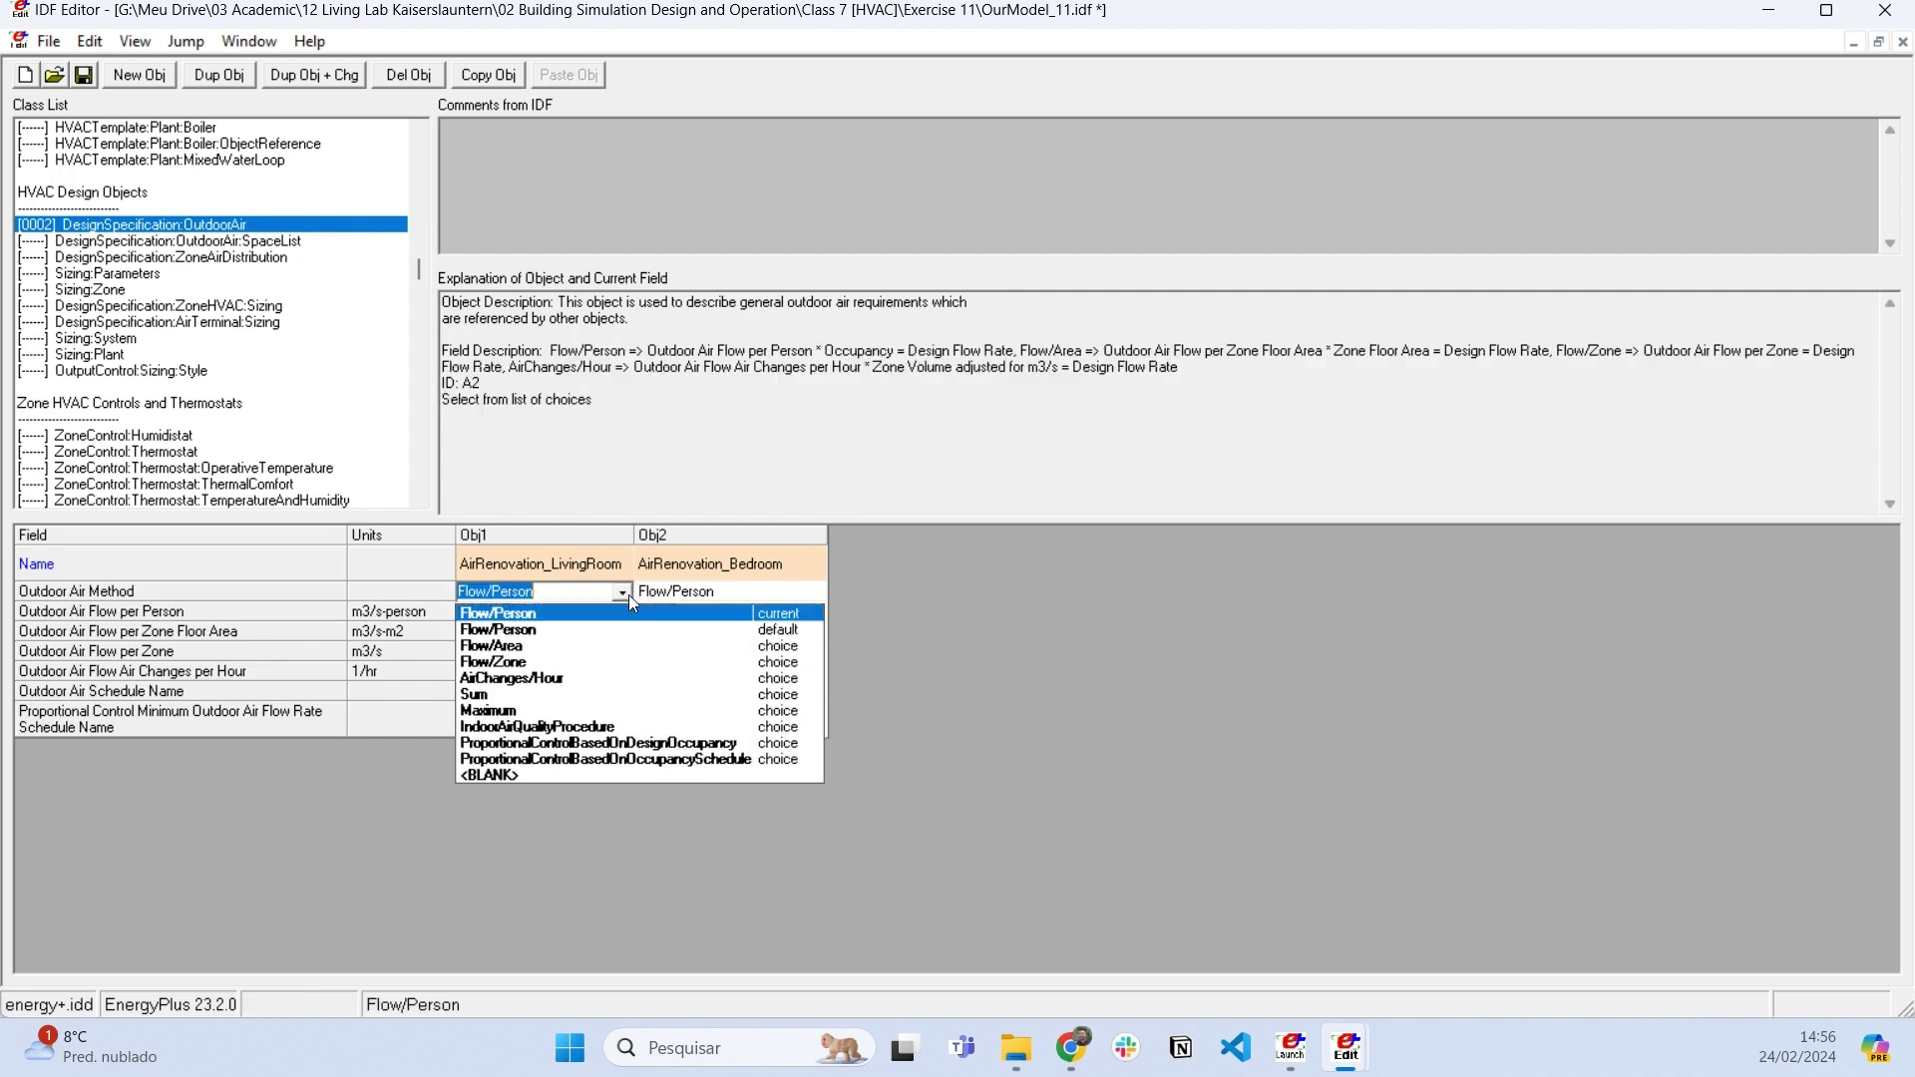
click(602, 680)
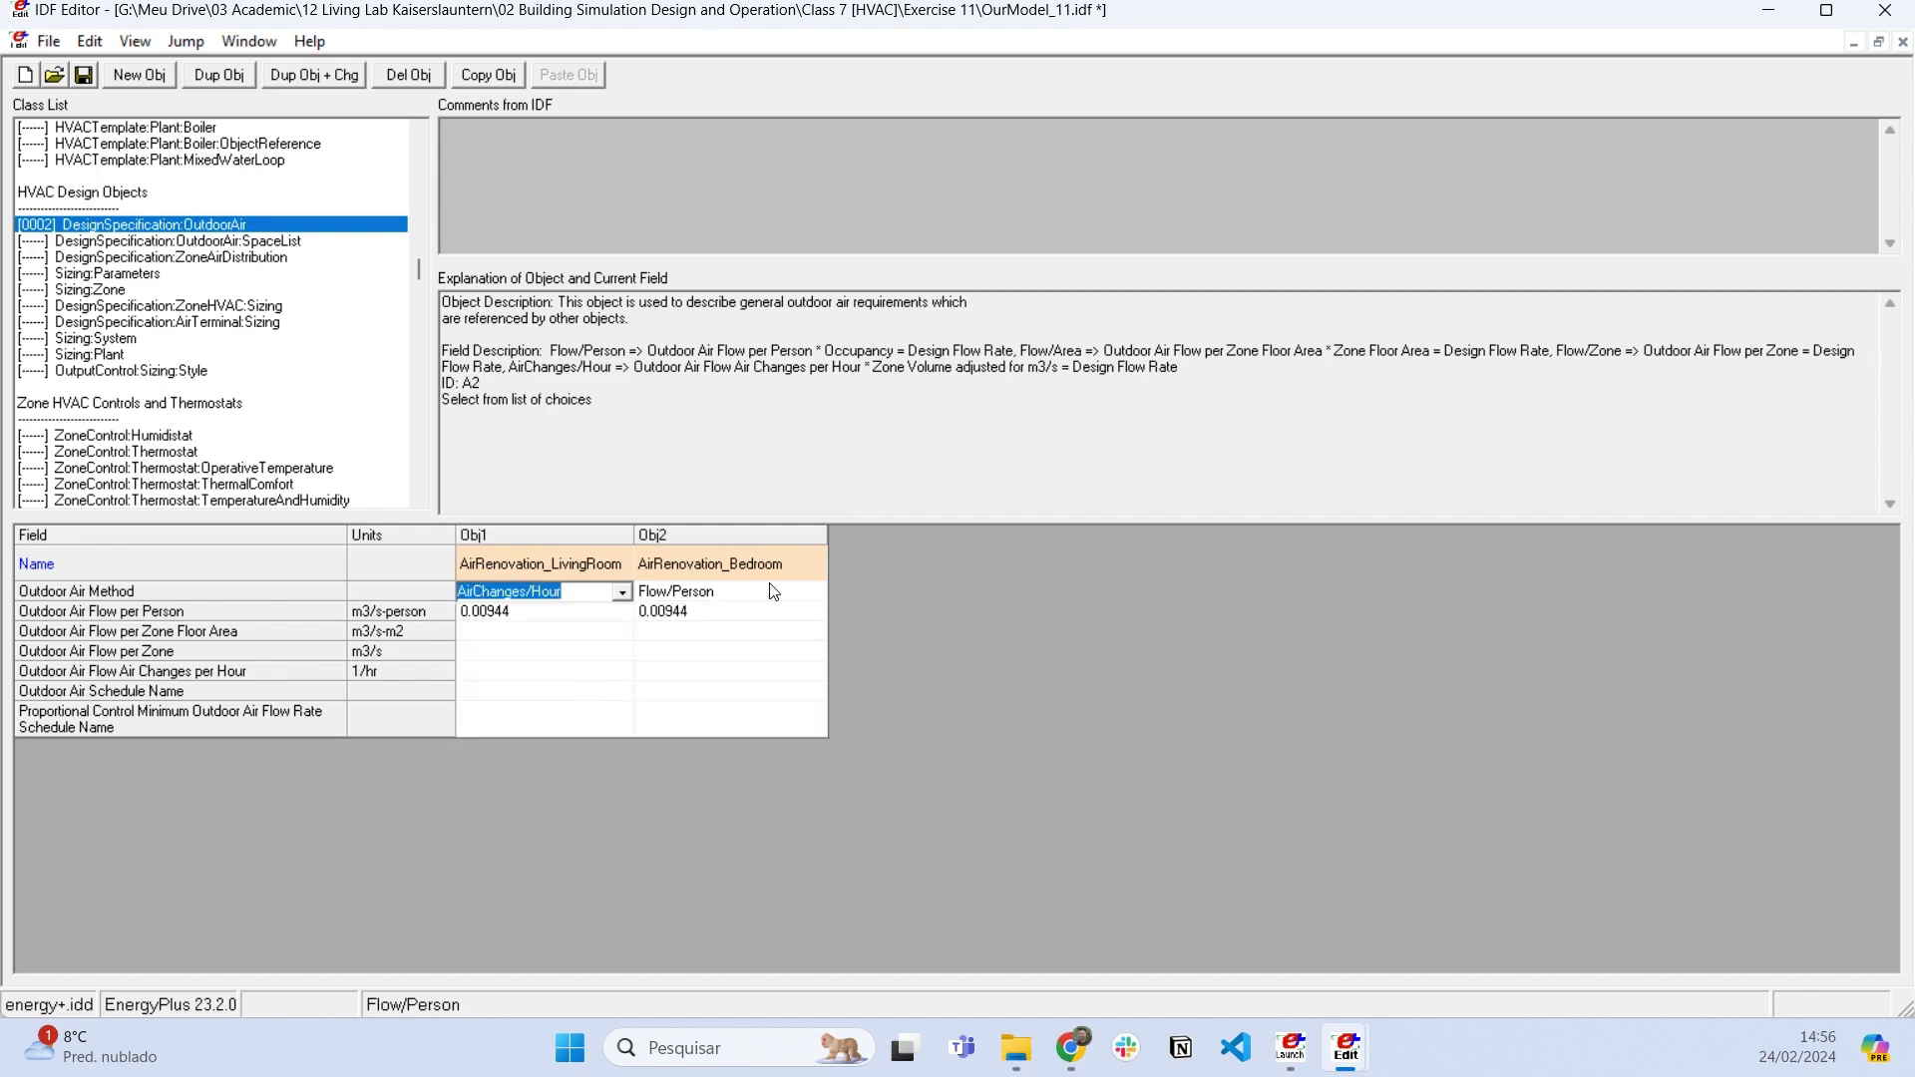
click(822, 590)
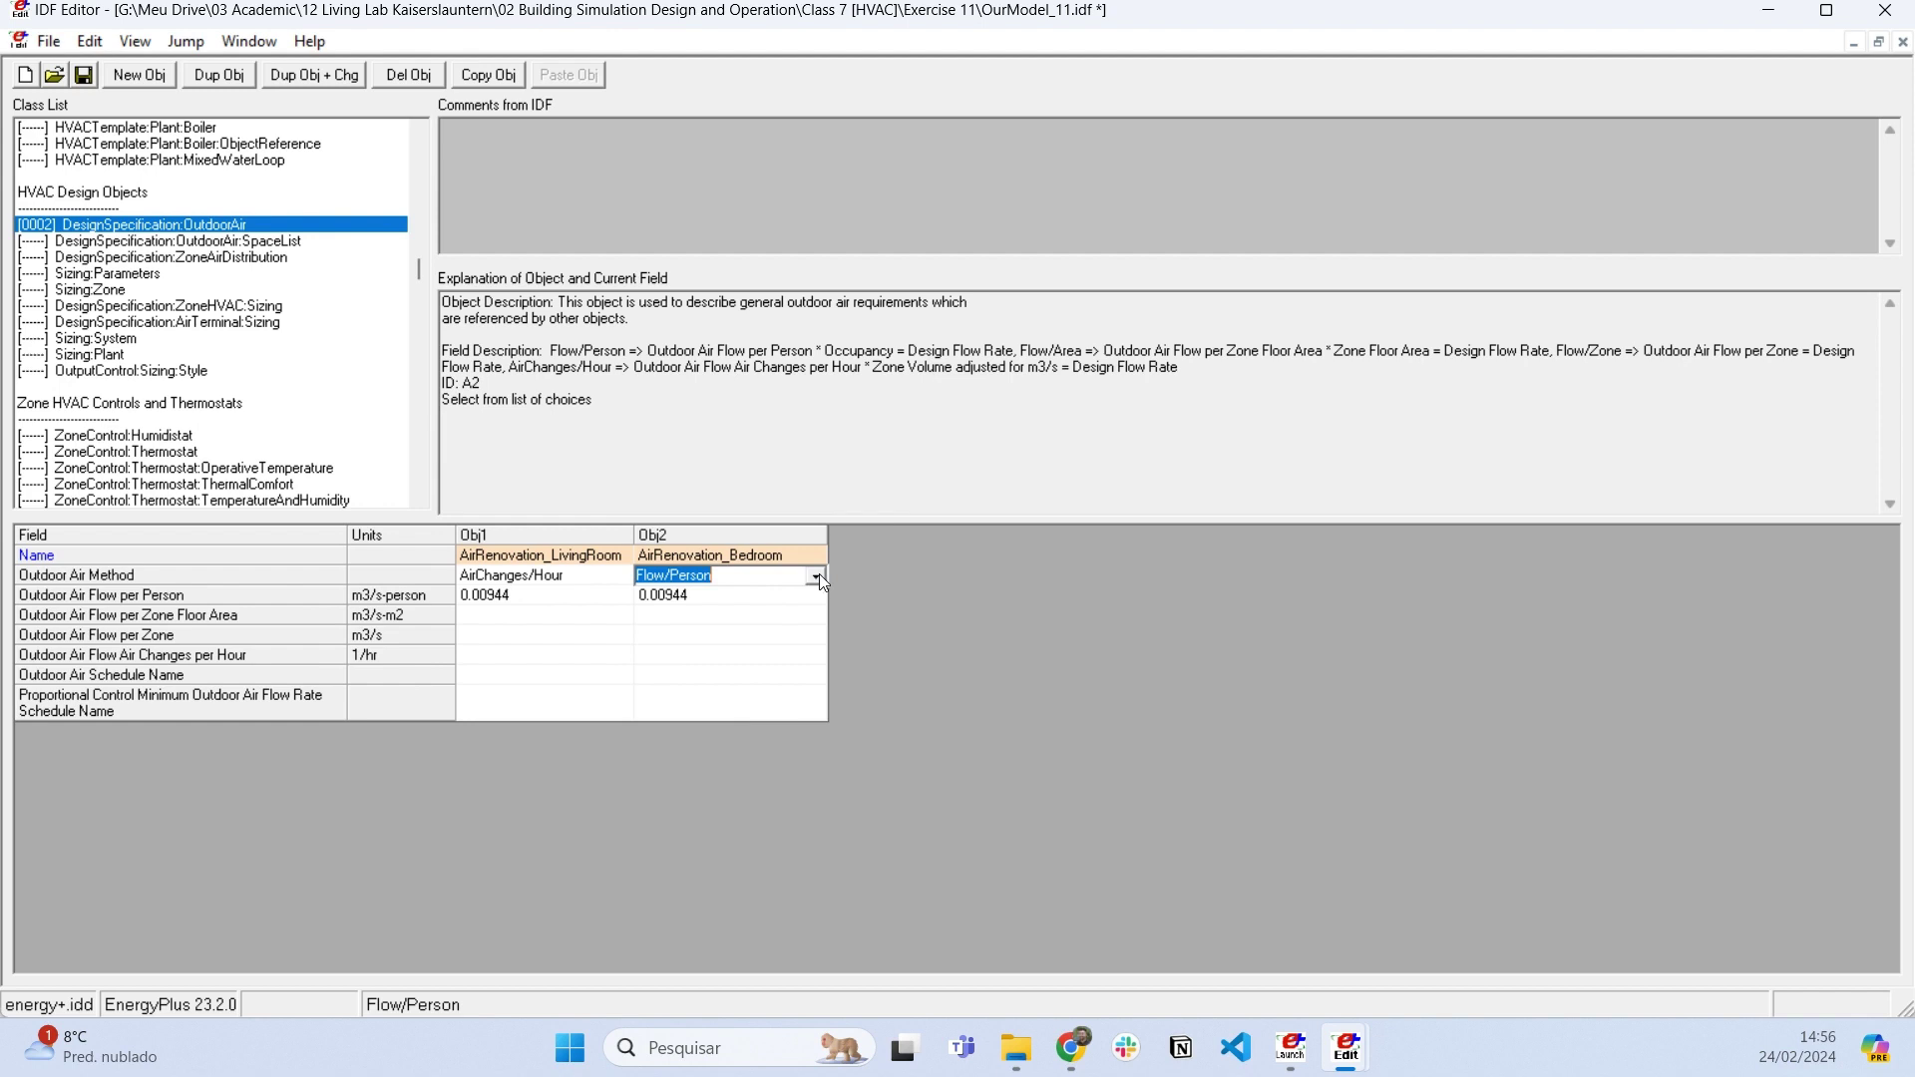
click(817, 578)
click(706, 658)
Clear the 0.00944 Outdoor Air Flow per Person value from both objects.
click(538, 635)
click(524, 595)
click(538, 603)
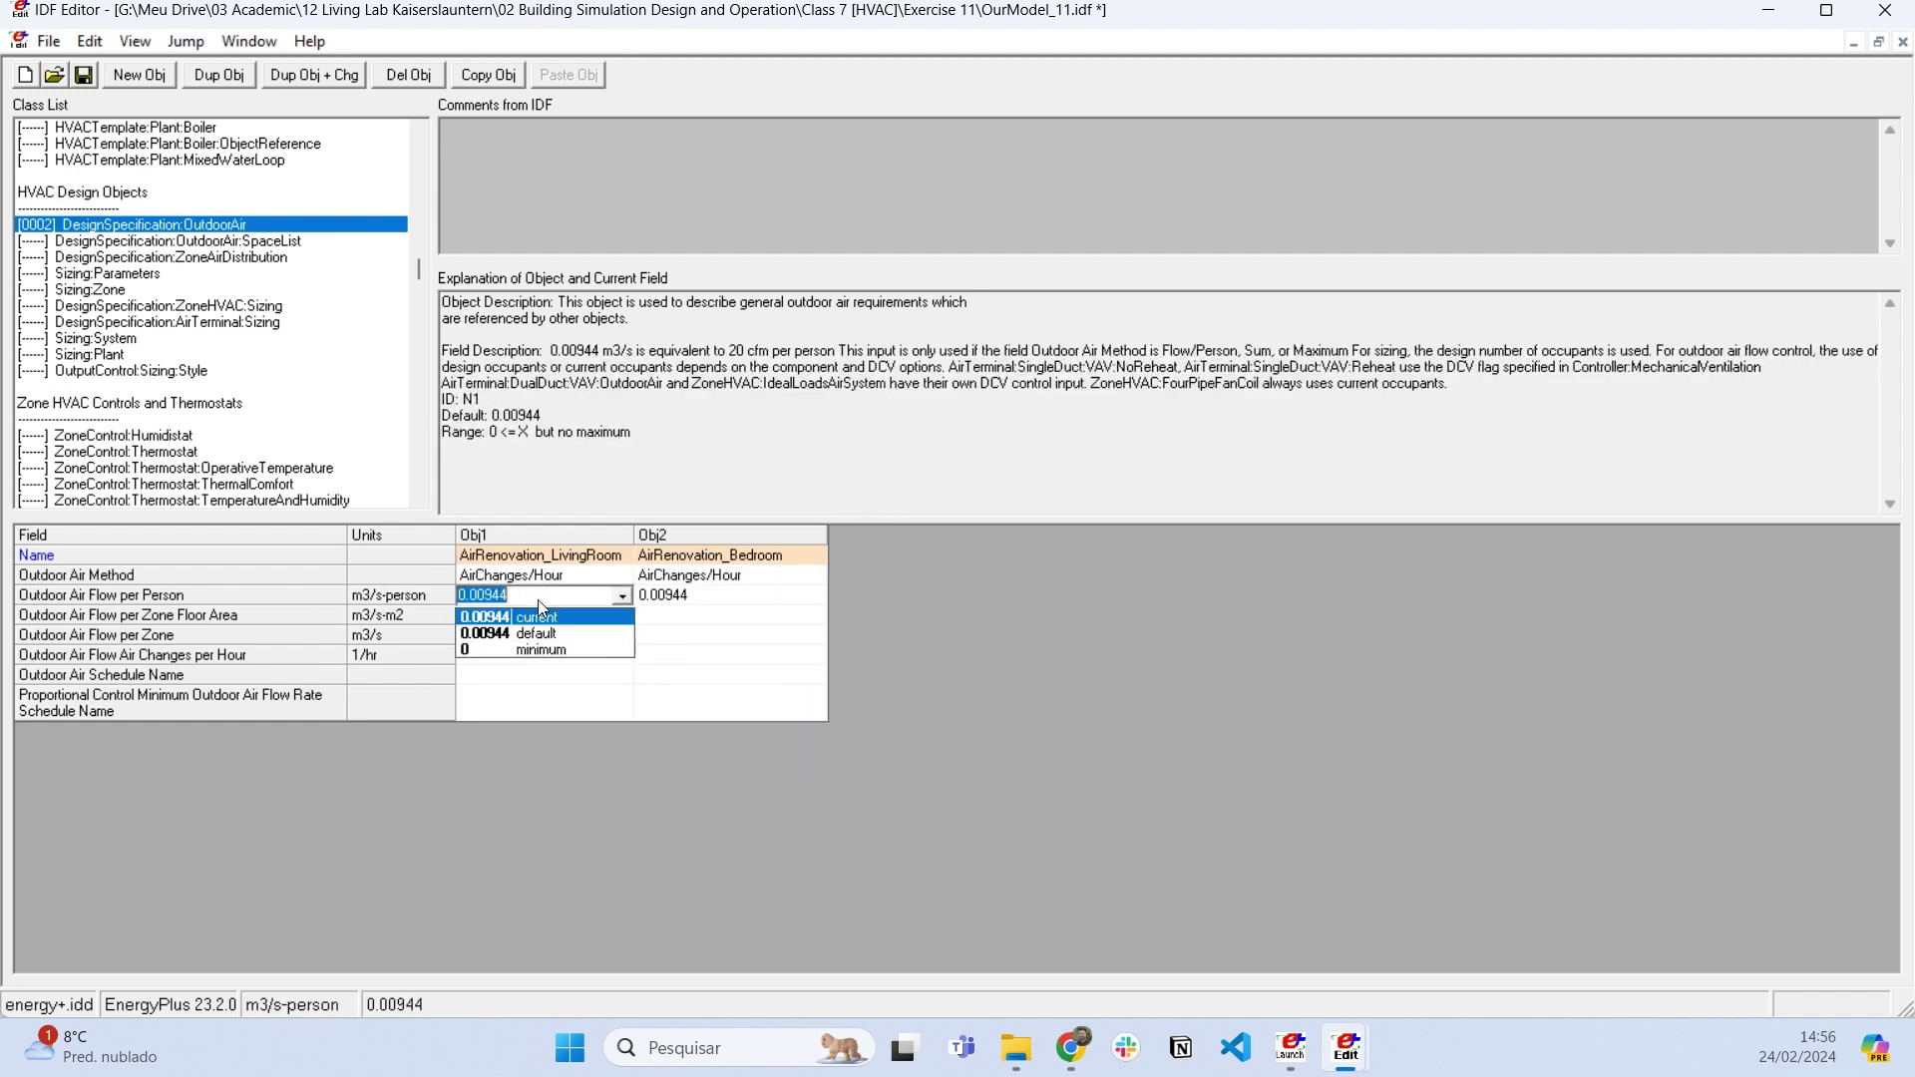
click(722, 597)
click(721, 593)
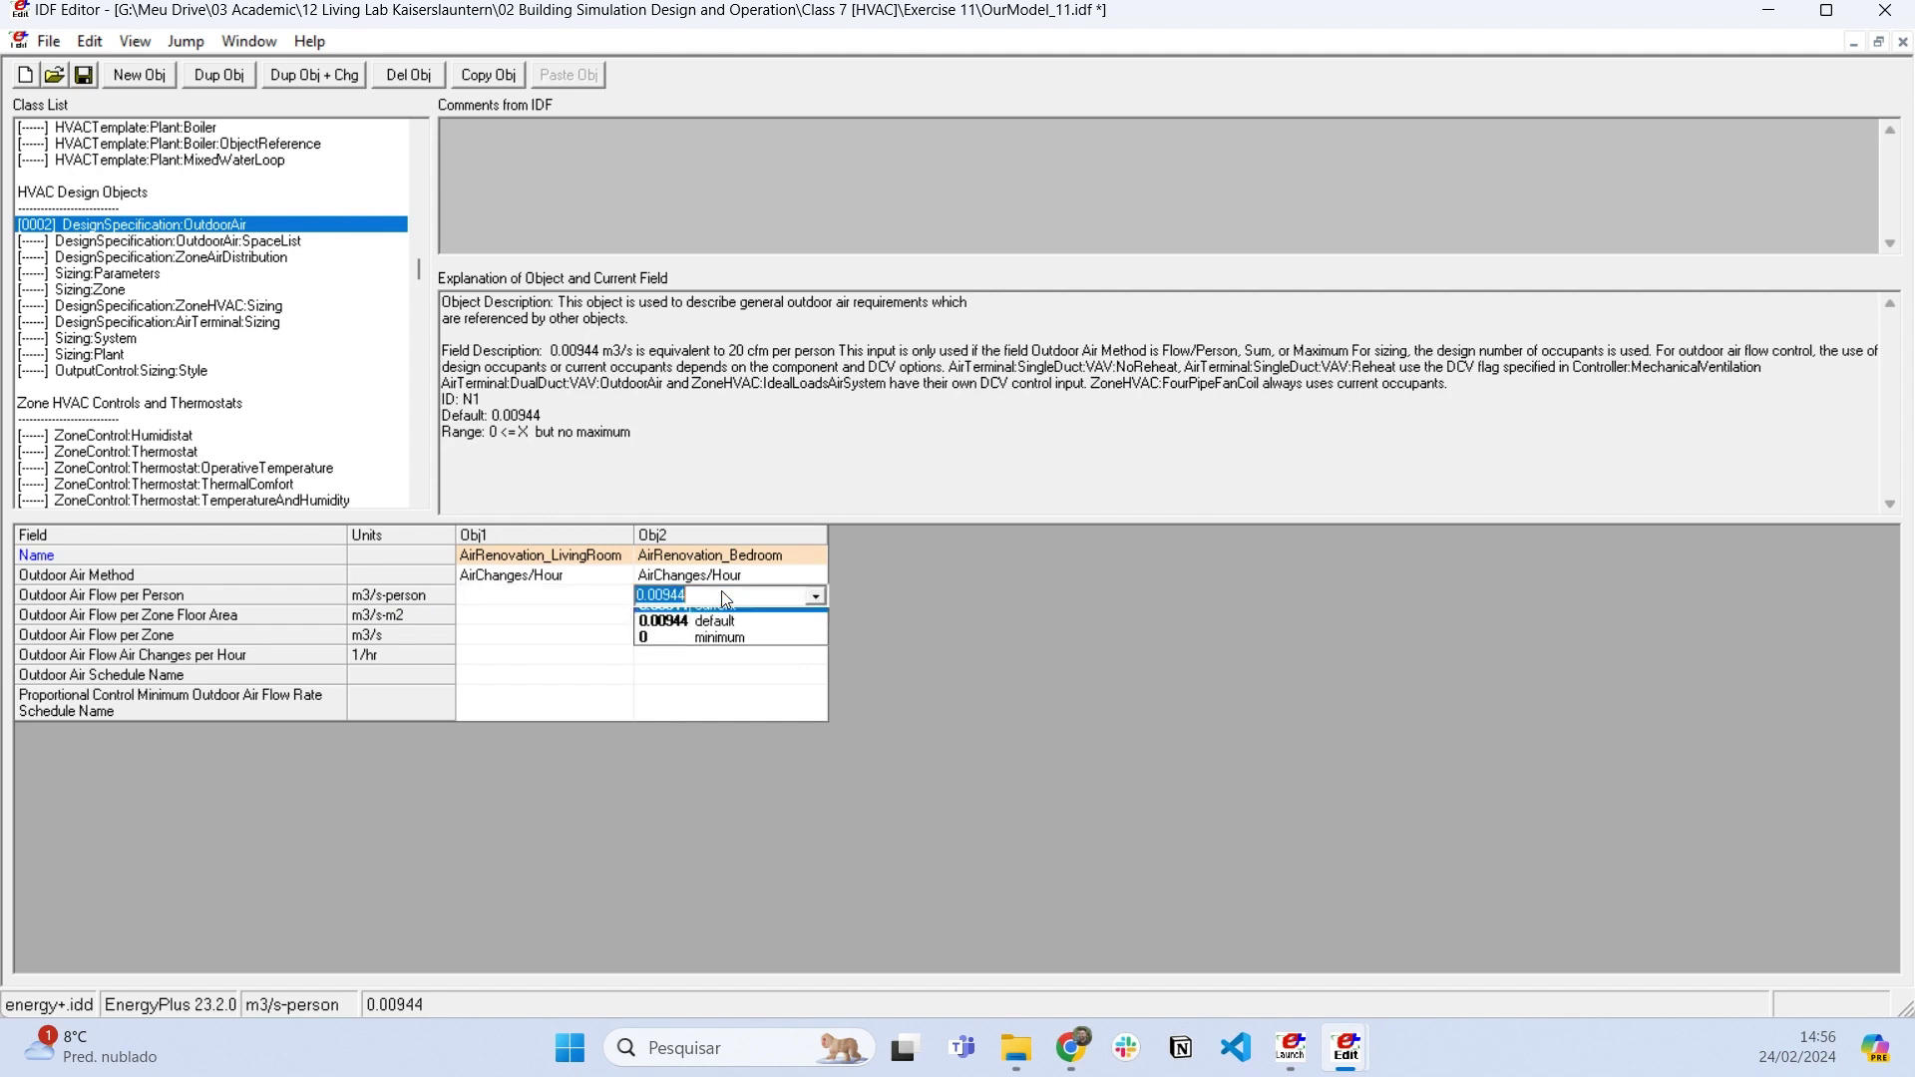
key(BackSpace)
click(619, 599)
click(706, 596)
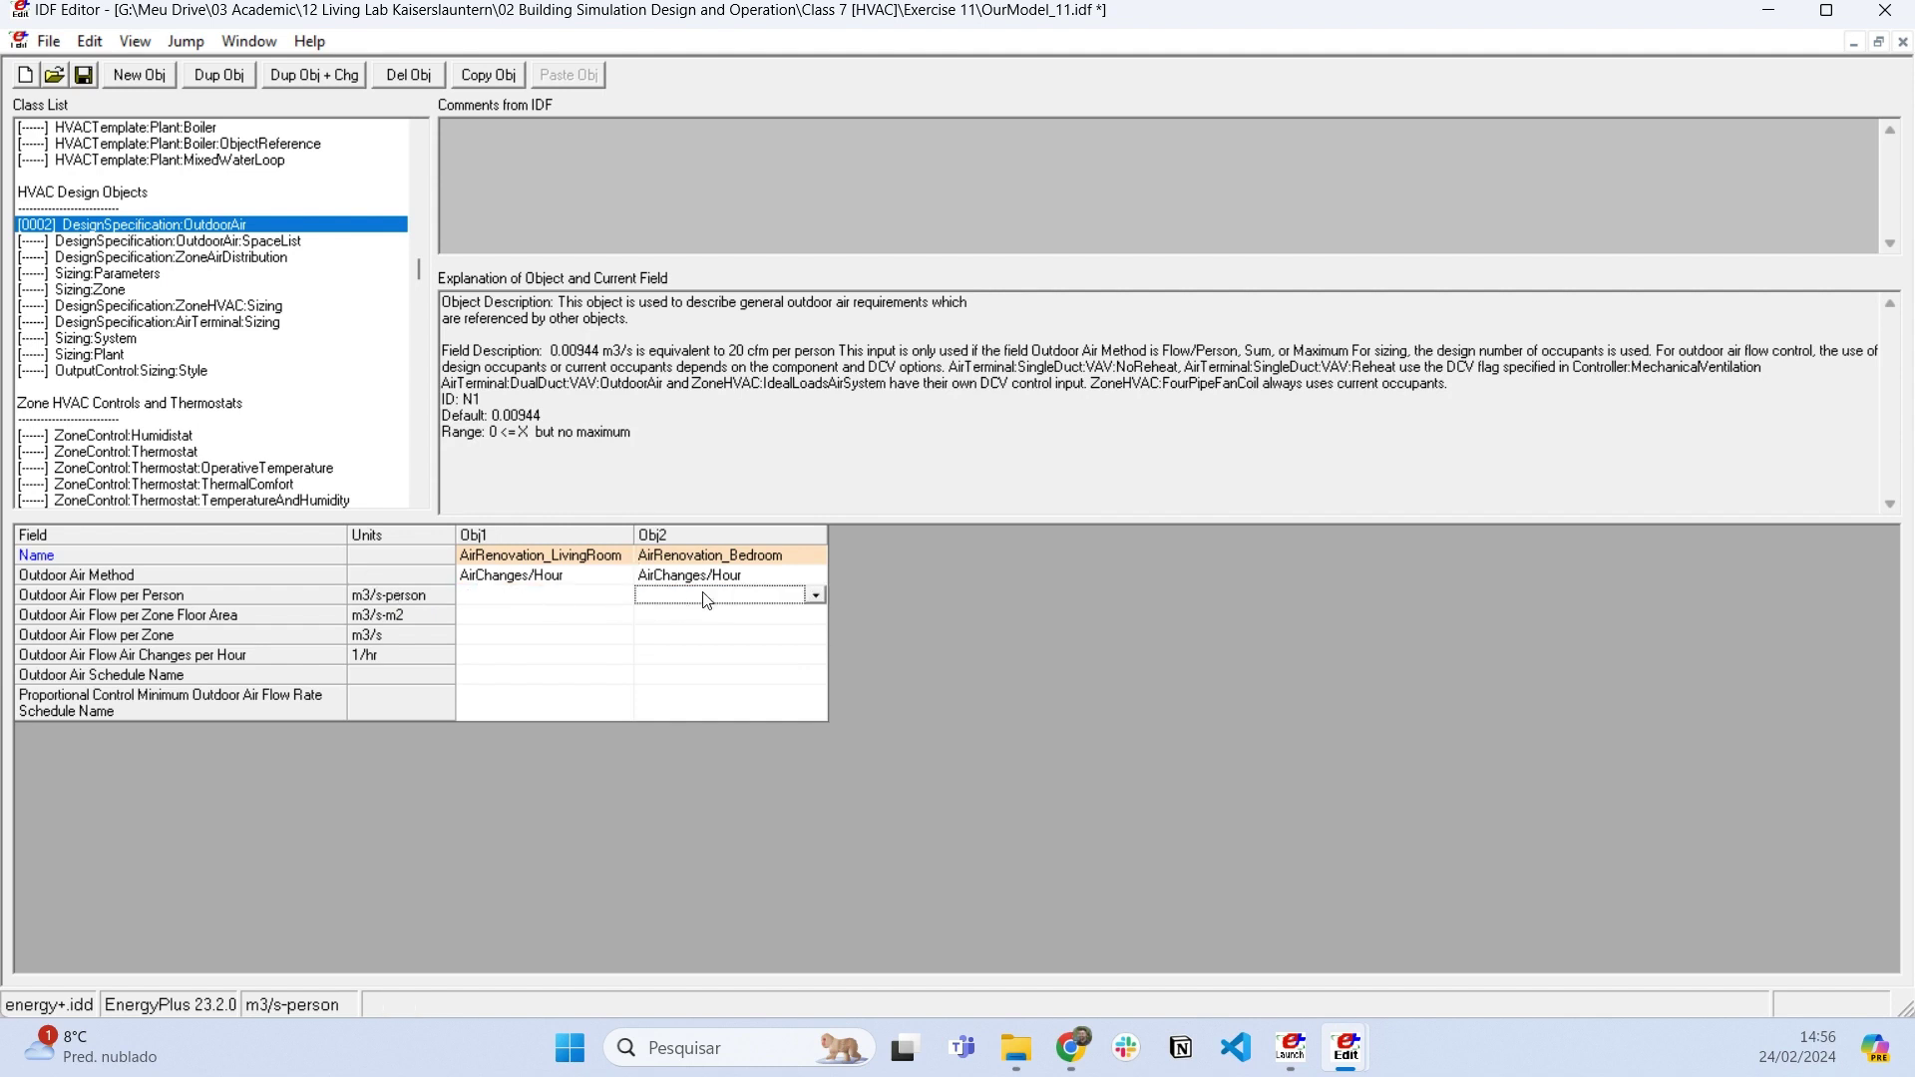
click(583, 597)
click(663, 605)
click(581, 608)
Set AirRenovation_LivingRoom's Air Changes per Hour to 1.
click(668, 606)
drag(547, 351, 839, 355)
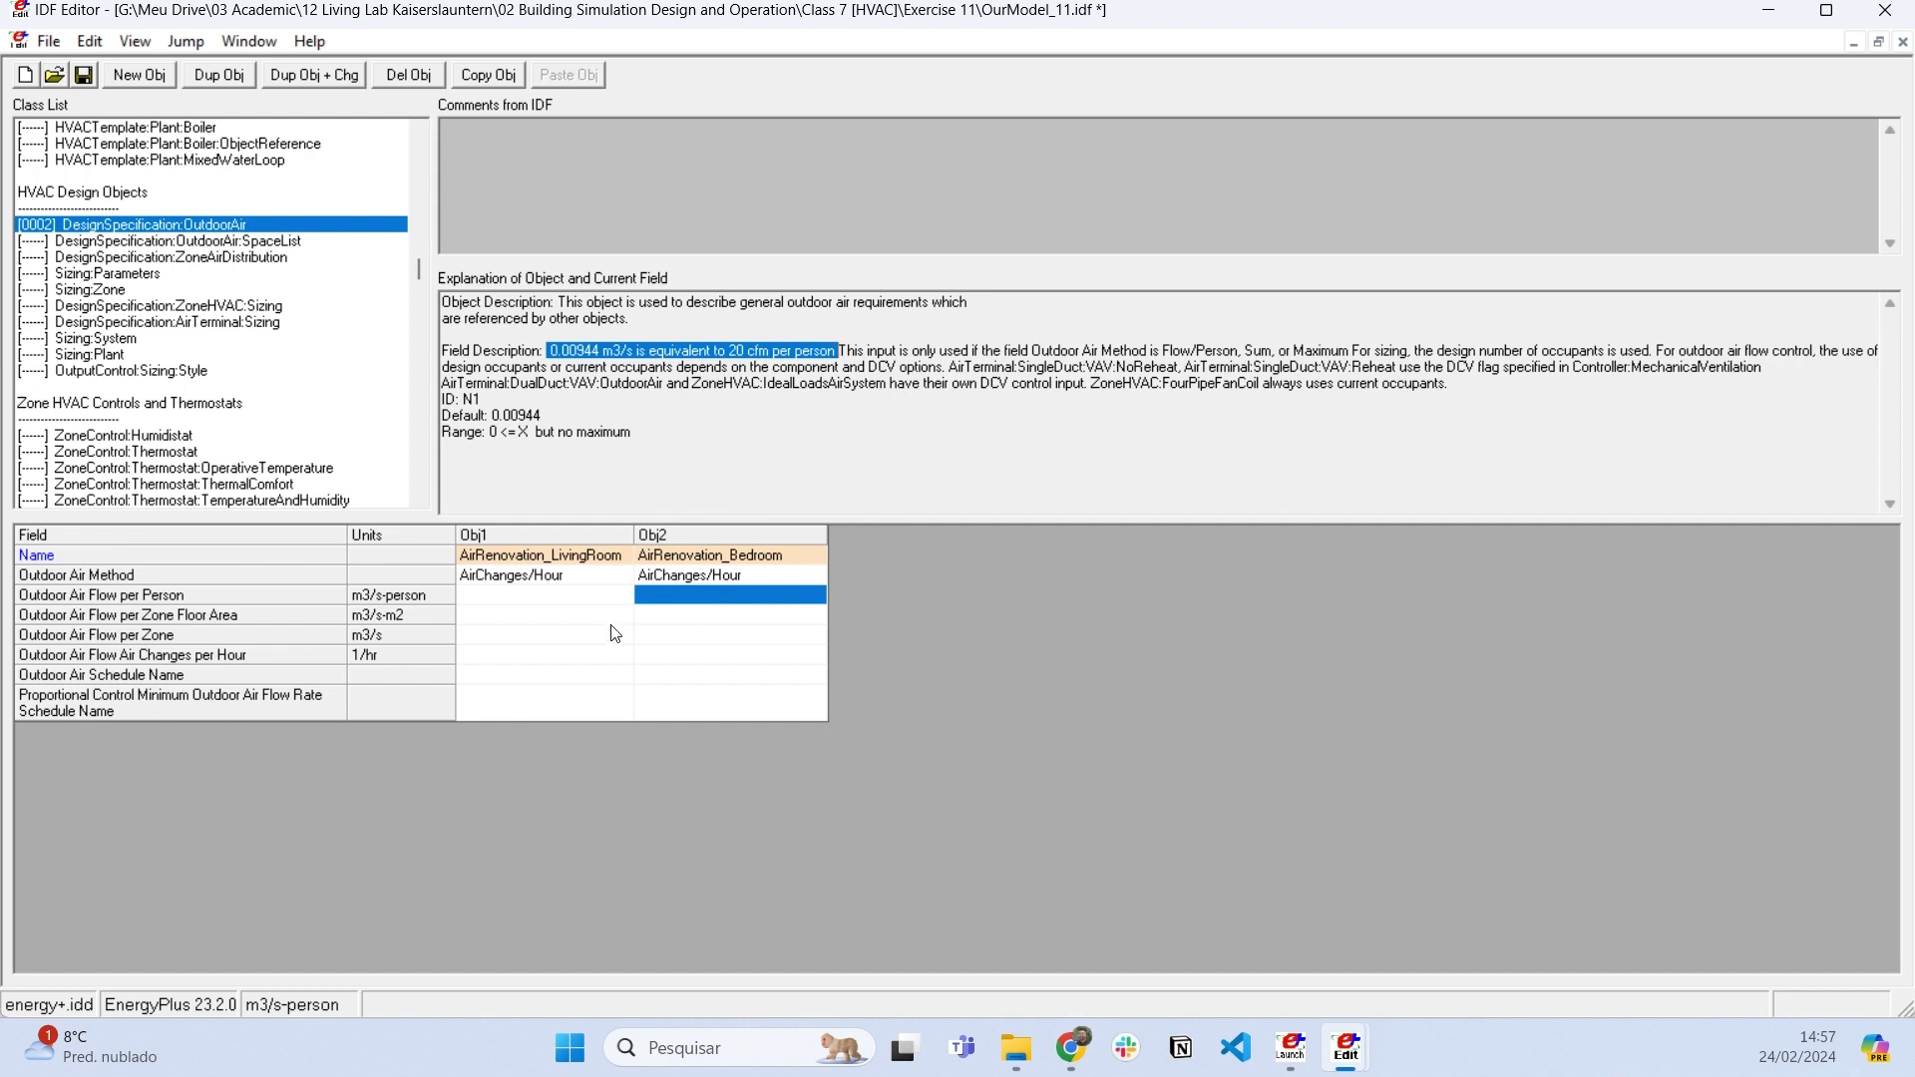
click(526, 658)
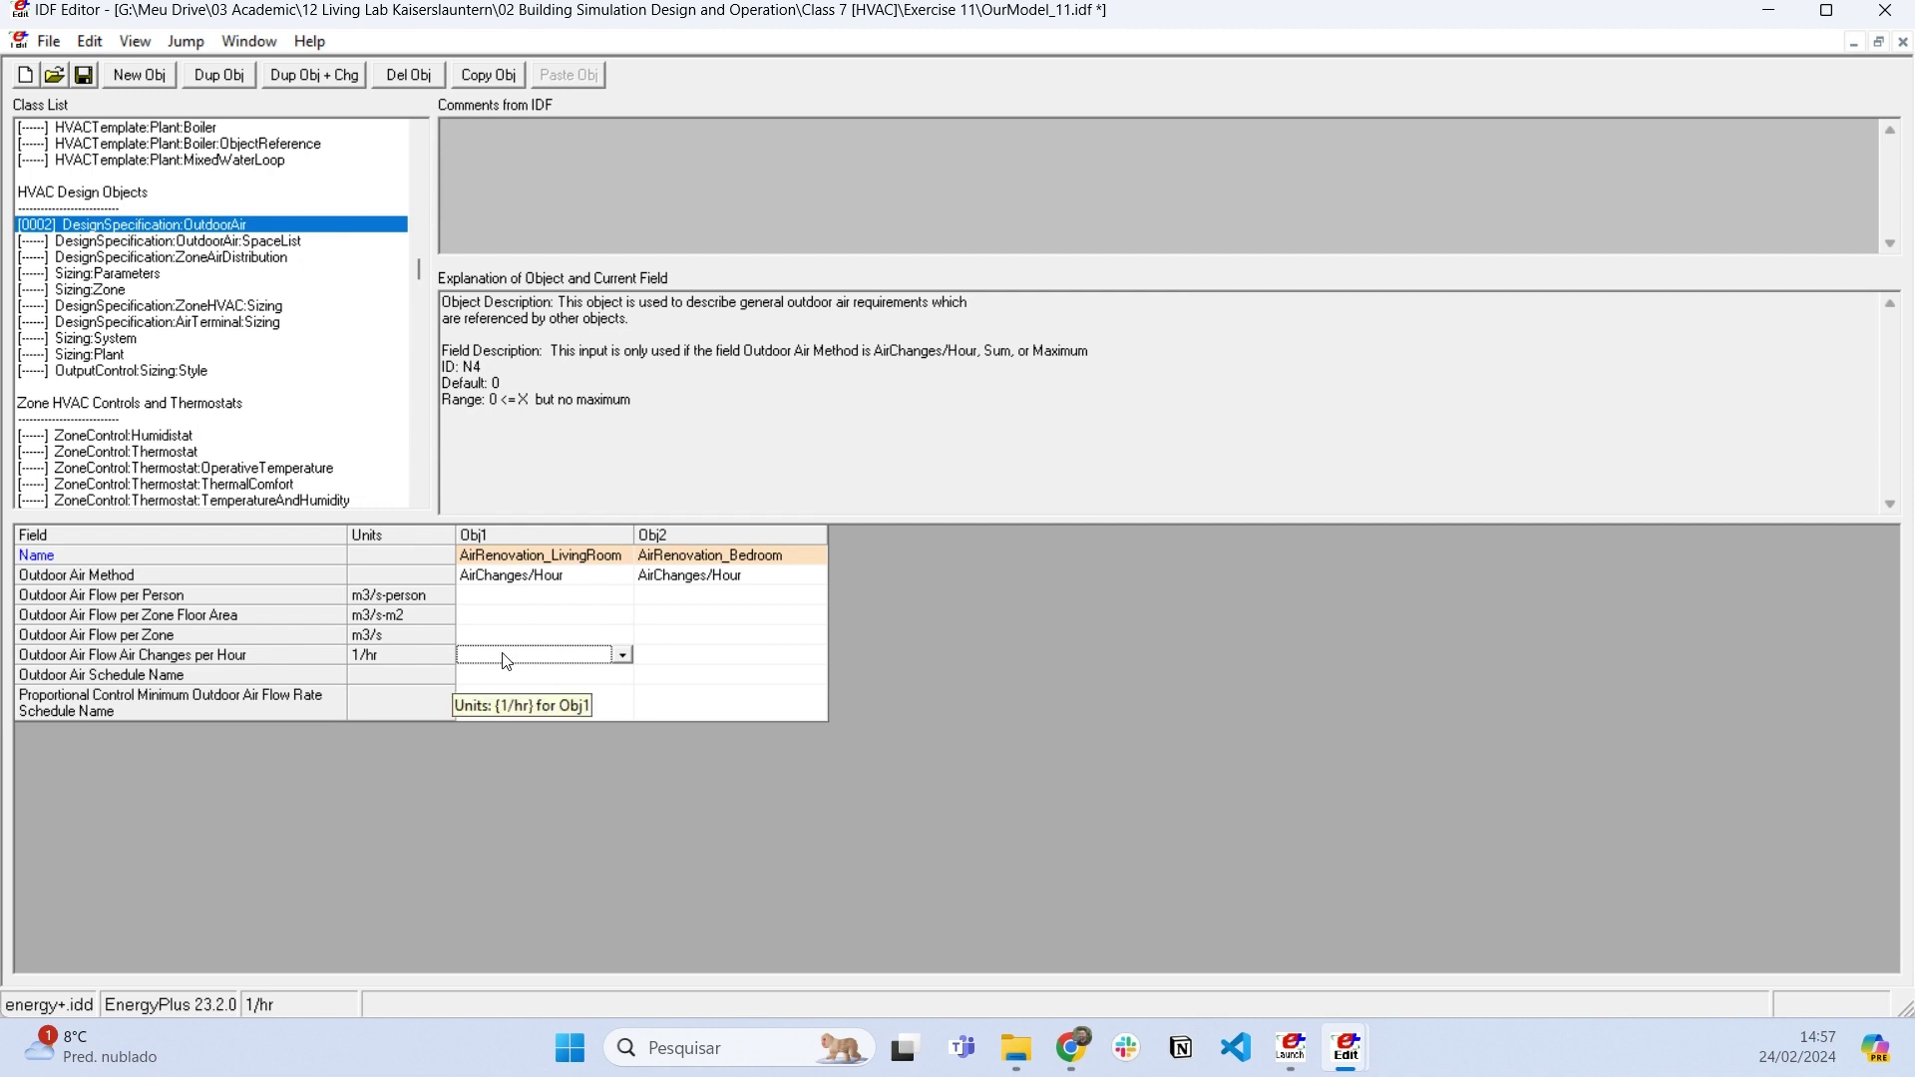
text(1)
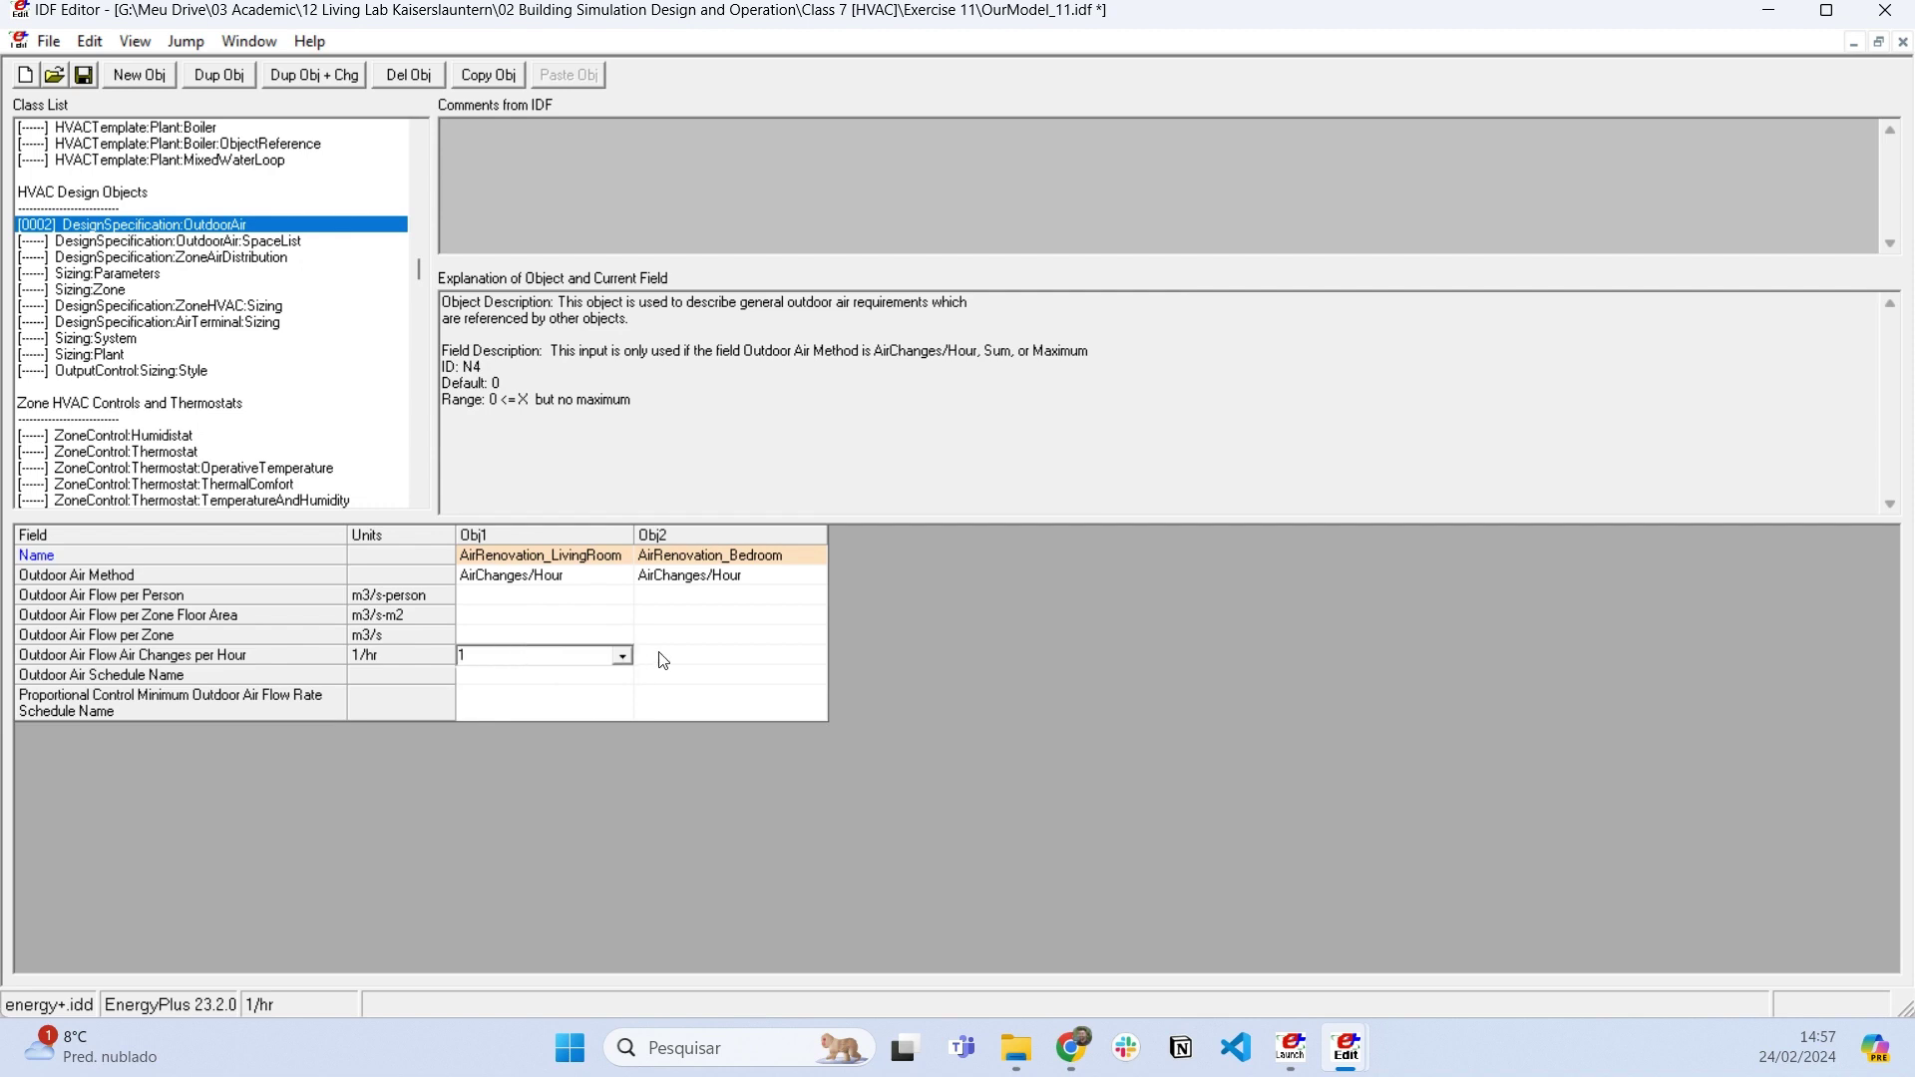
key(Return)
Set AirRenovation_Bedroom's Air Changes per Hour to 0.5.
click(663, 659)
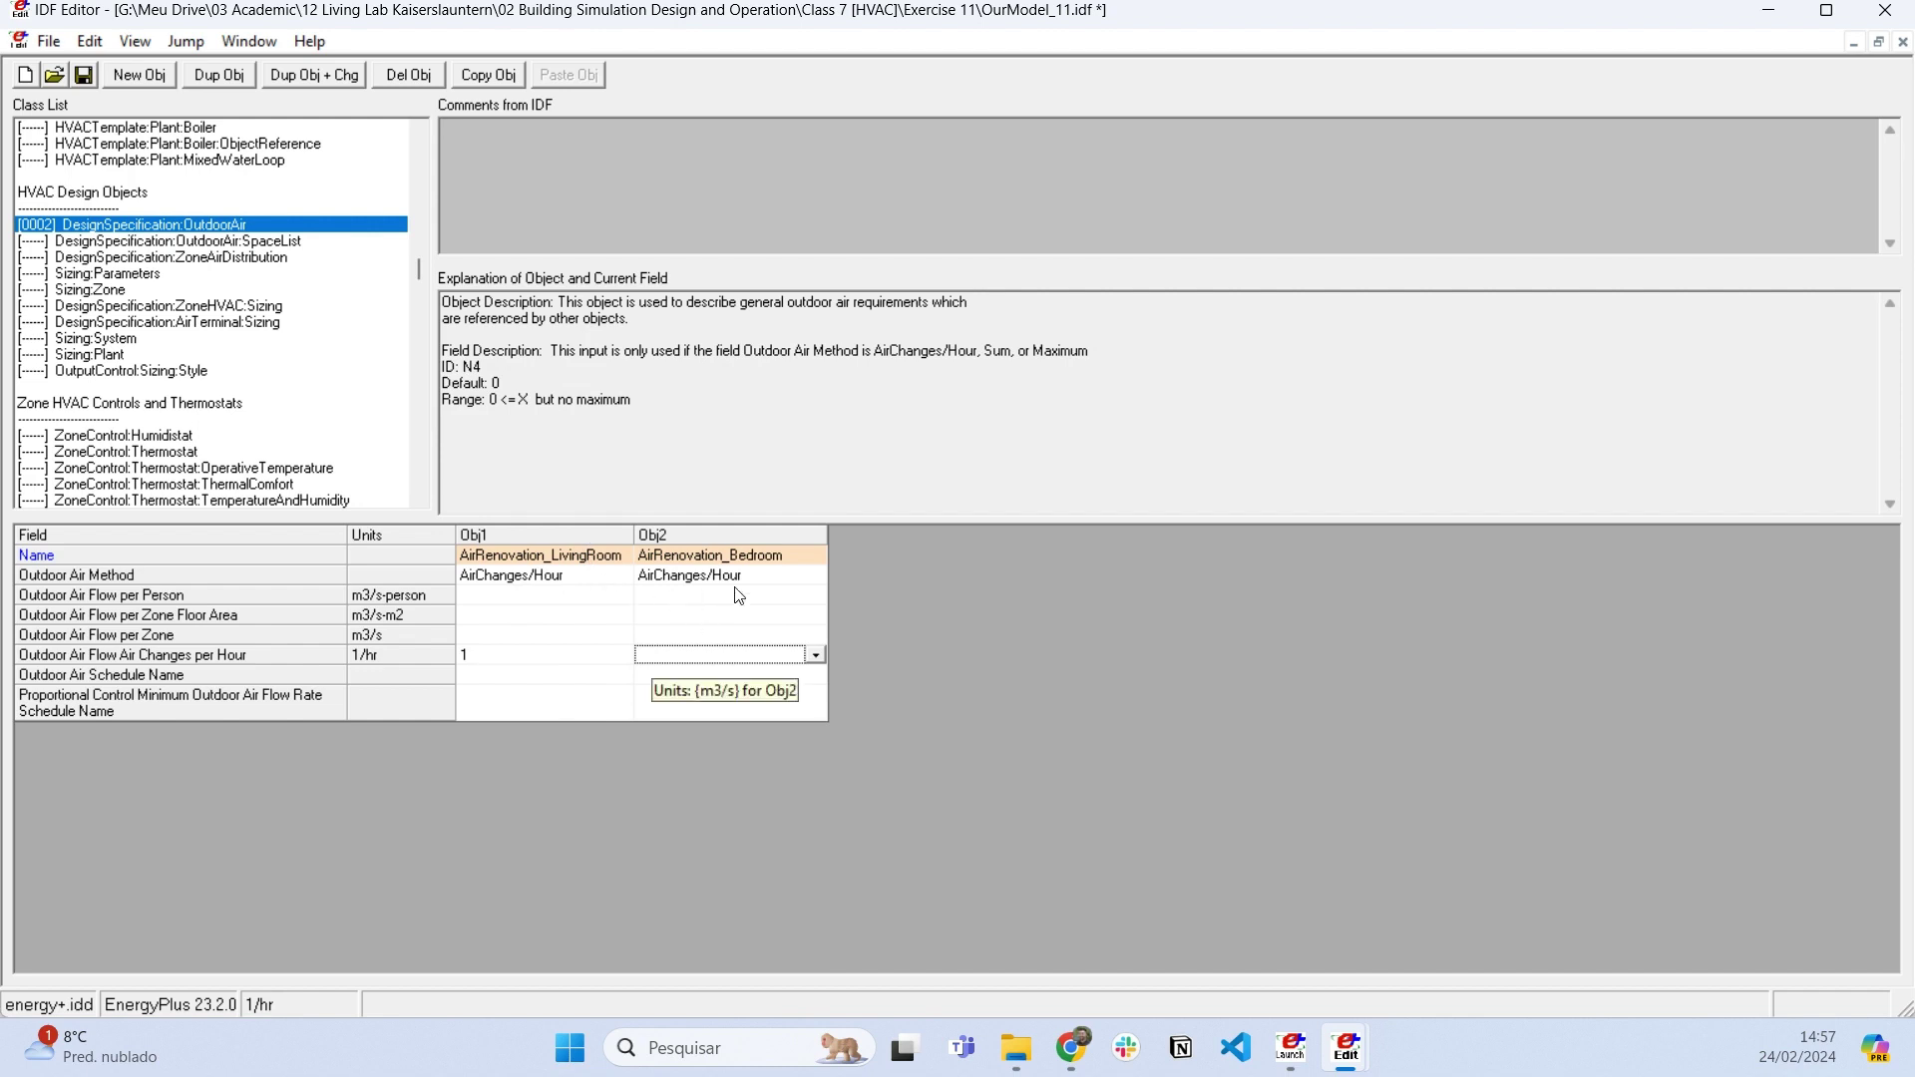
text(0.)
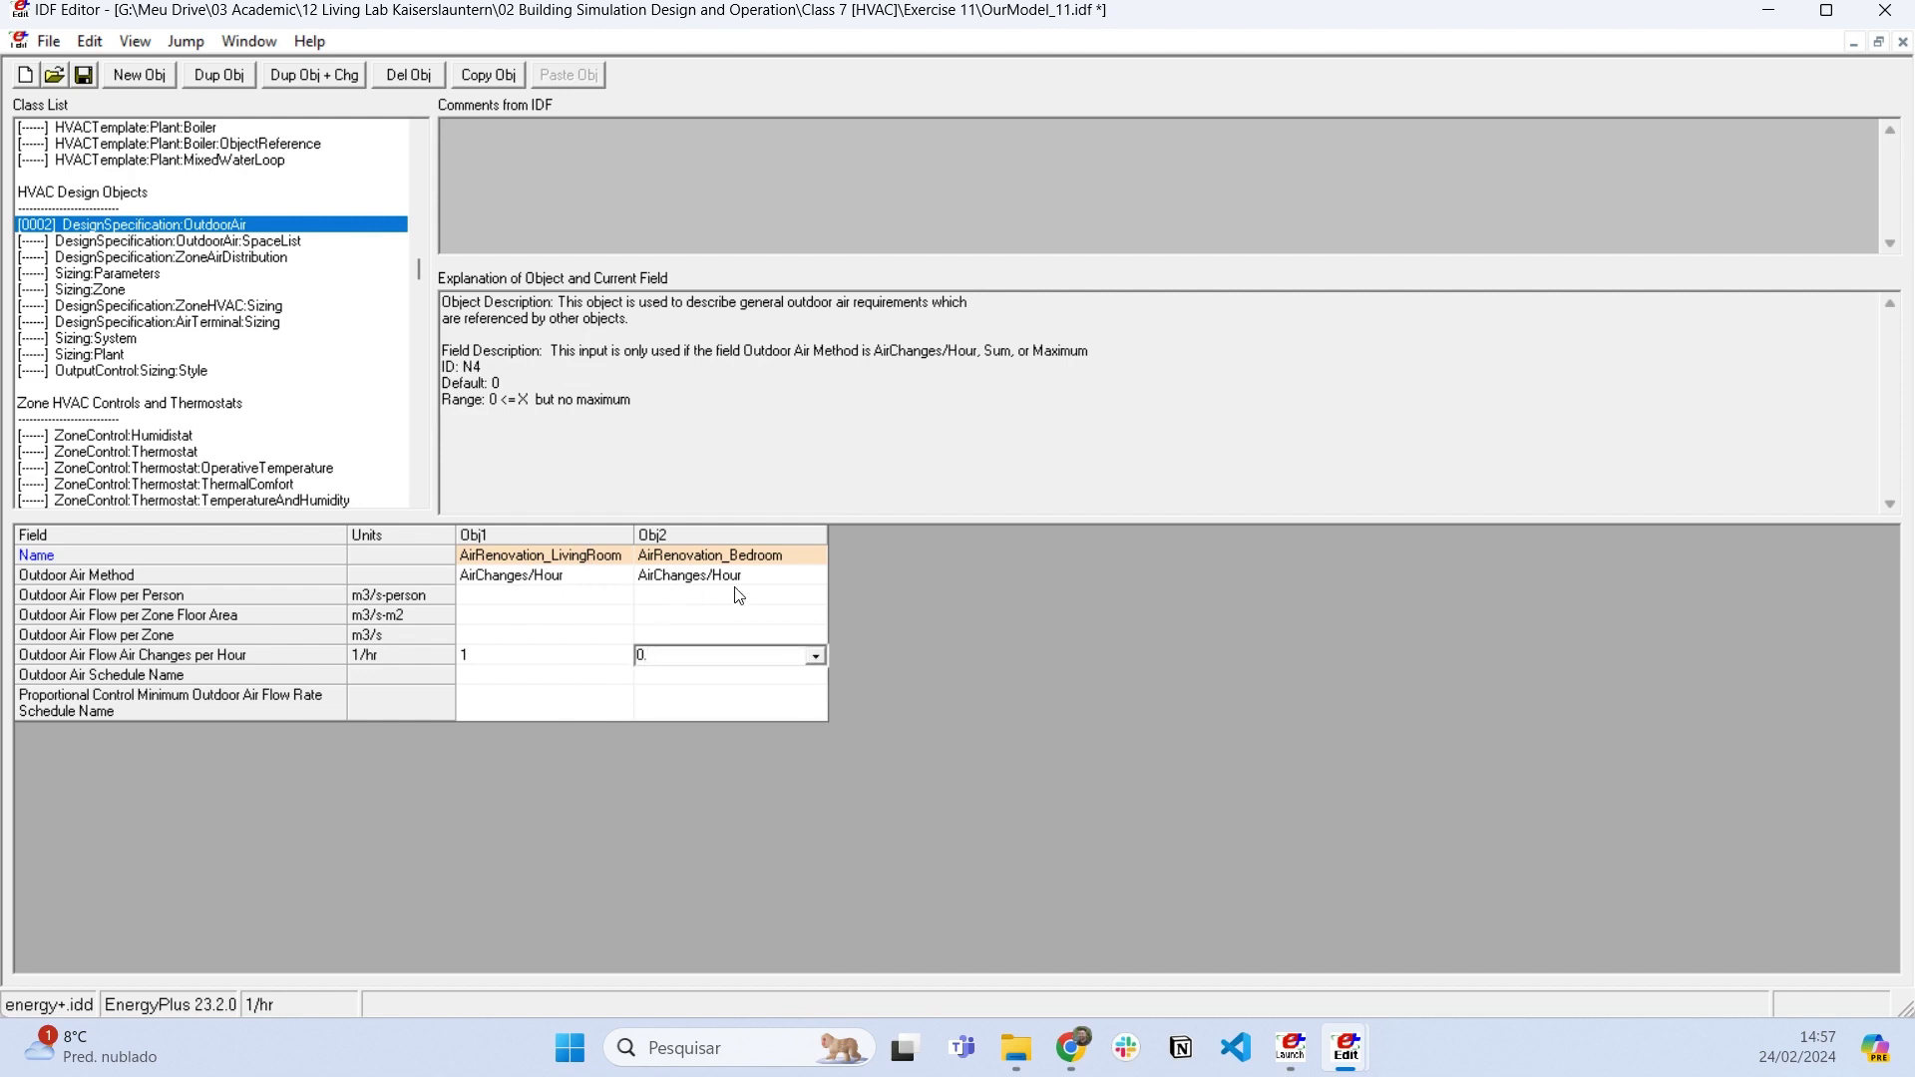
text(5)
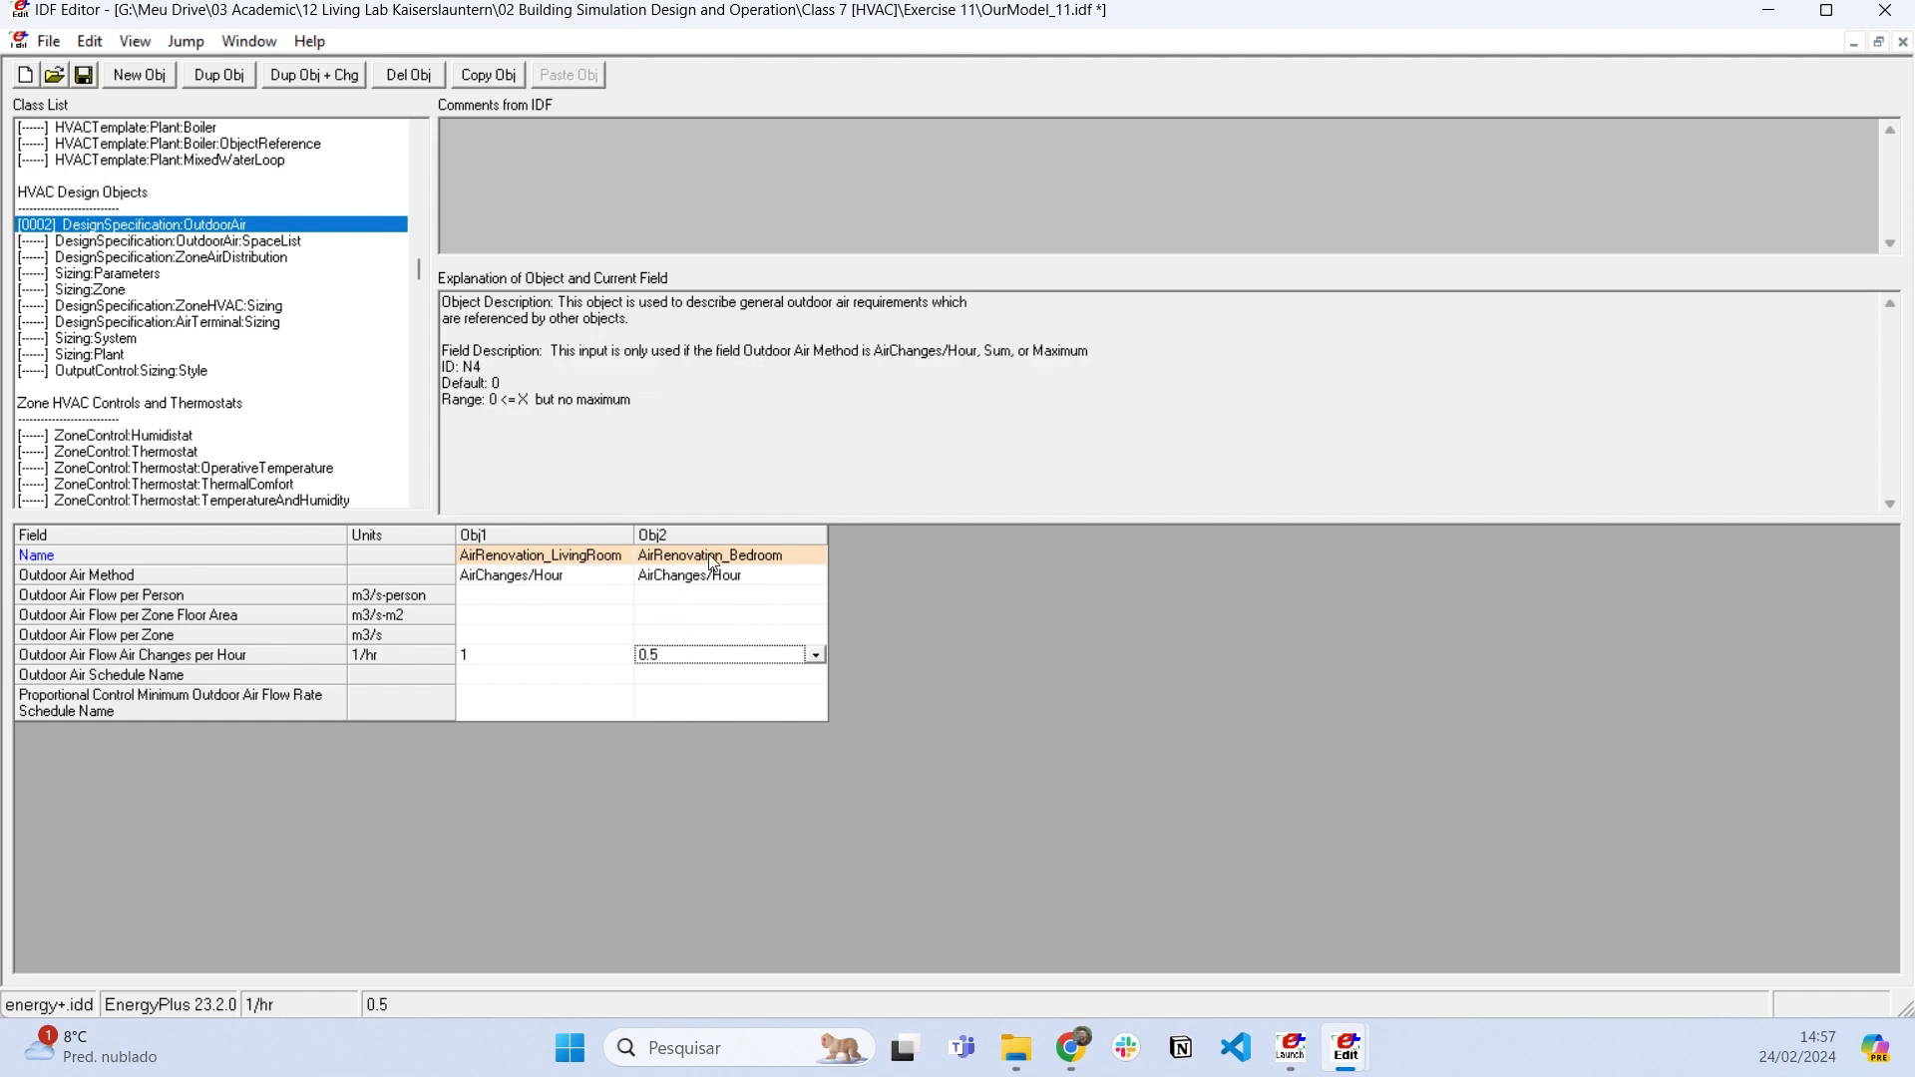
drag(713, 564, 720, 662)
click(723, 667)
mouse_move(534, 677)
mouse_down()
mouse_move(688, 663)
mouse_move(699, 679)
mouse_move(559, 658)
mouse_up()
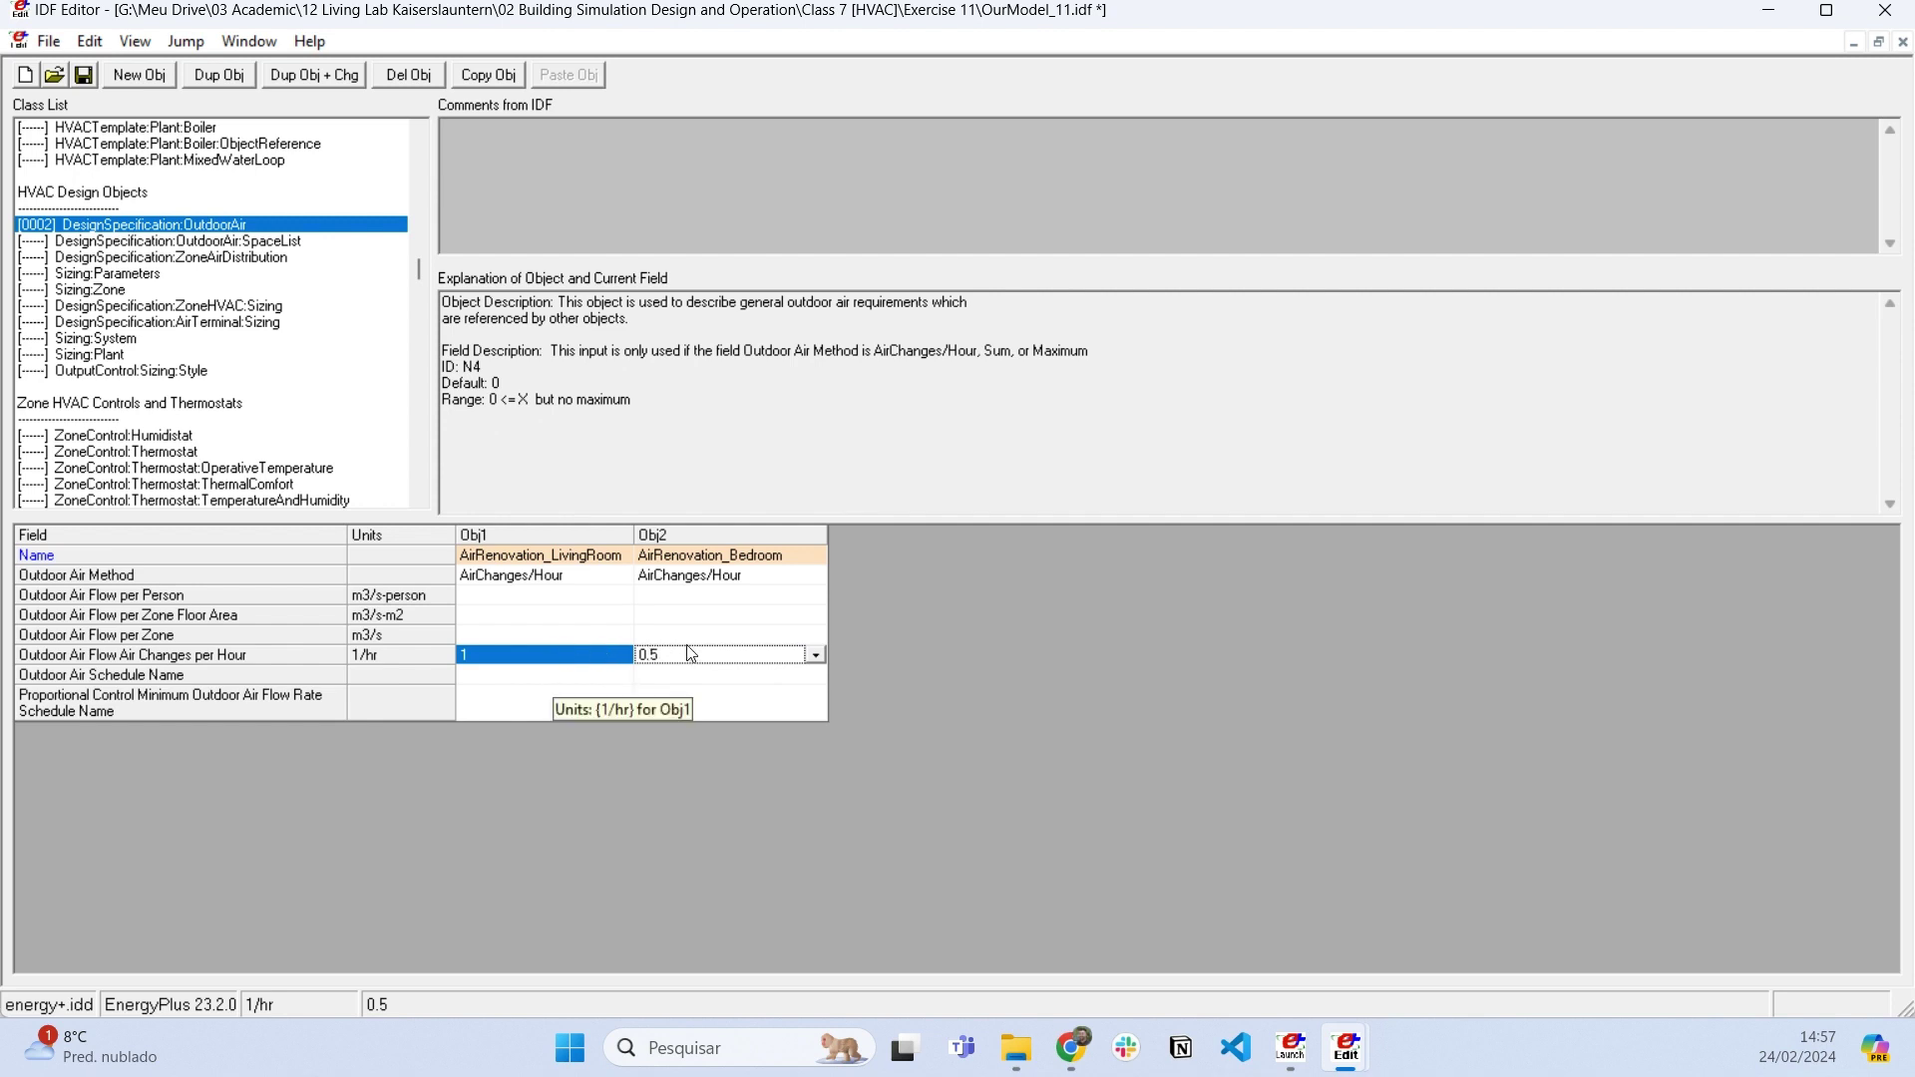
click(662, 659)
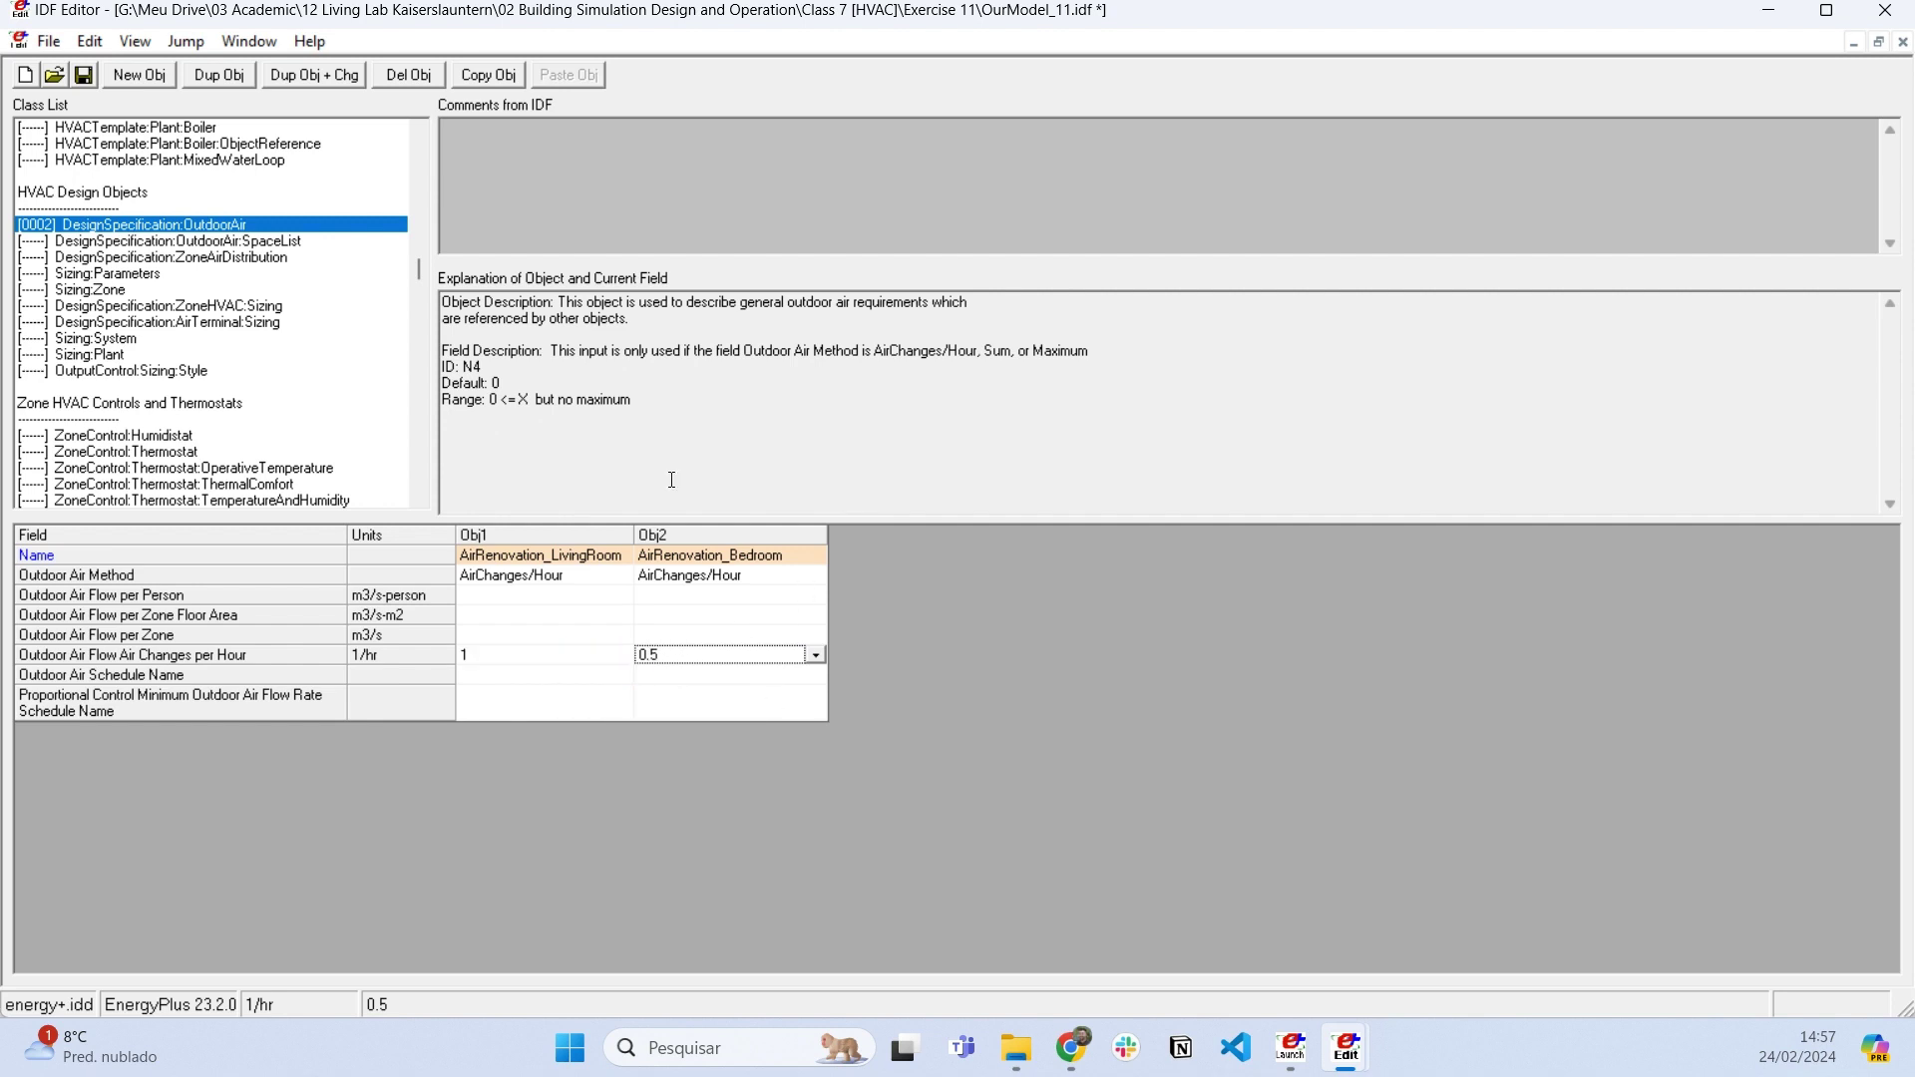
Open HVACTemplate:Zone:IdealLoadsAirSystem and bring the TZ_1 and TZ_2 outdoor air rows into view.
scroll(220, 343, up, 1)
scroll(219, 342, up, 5)
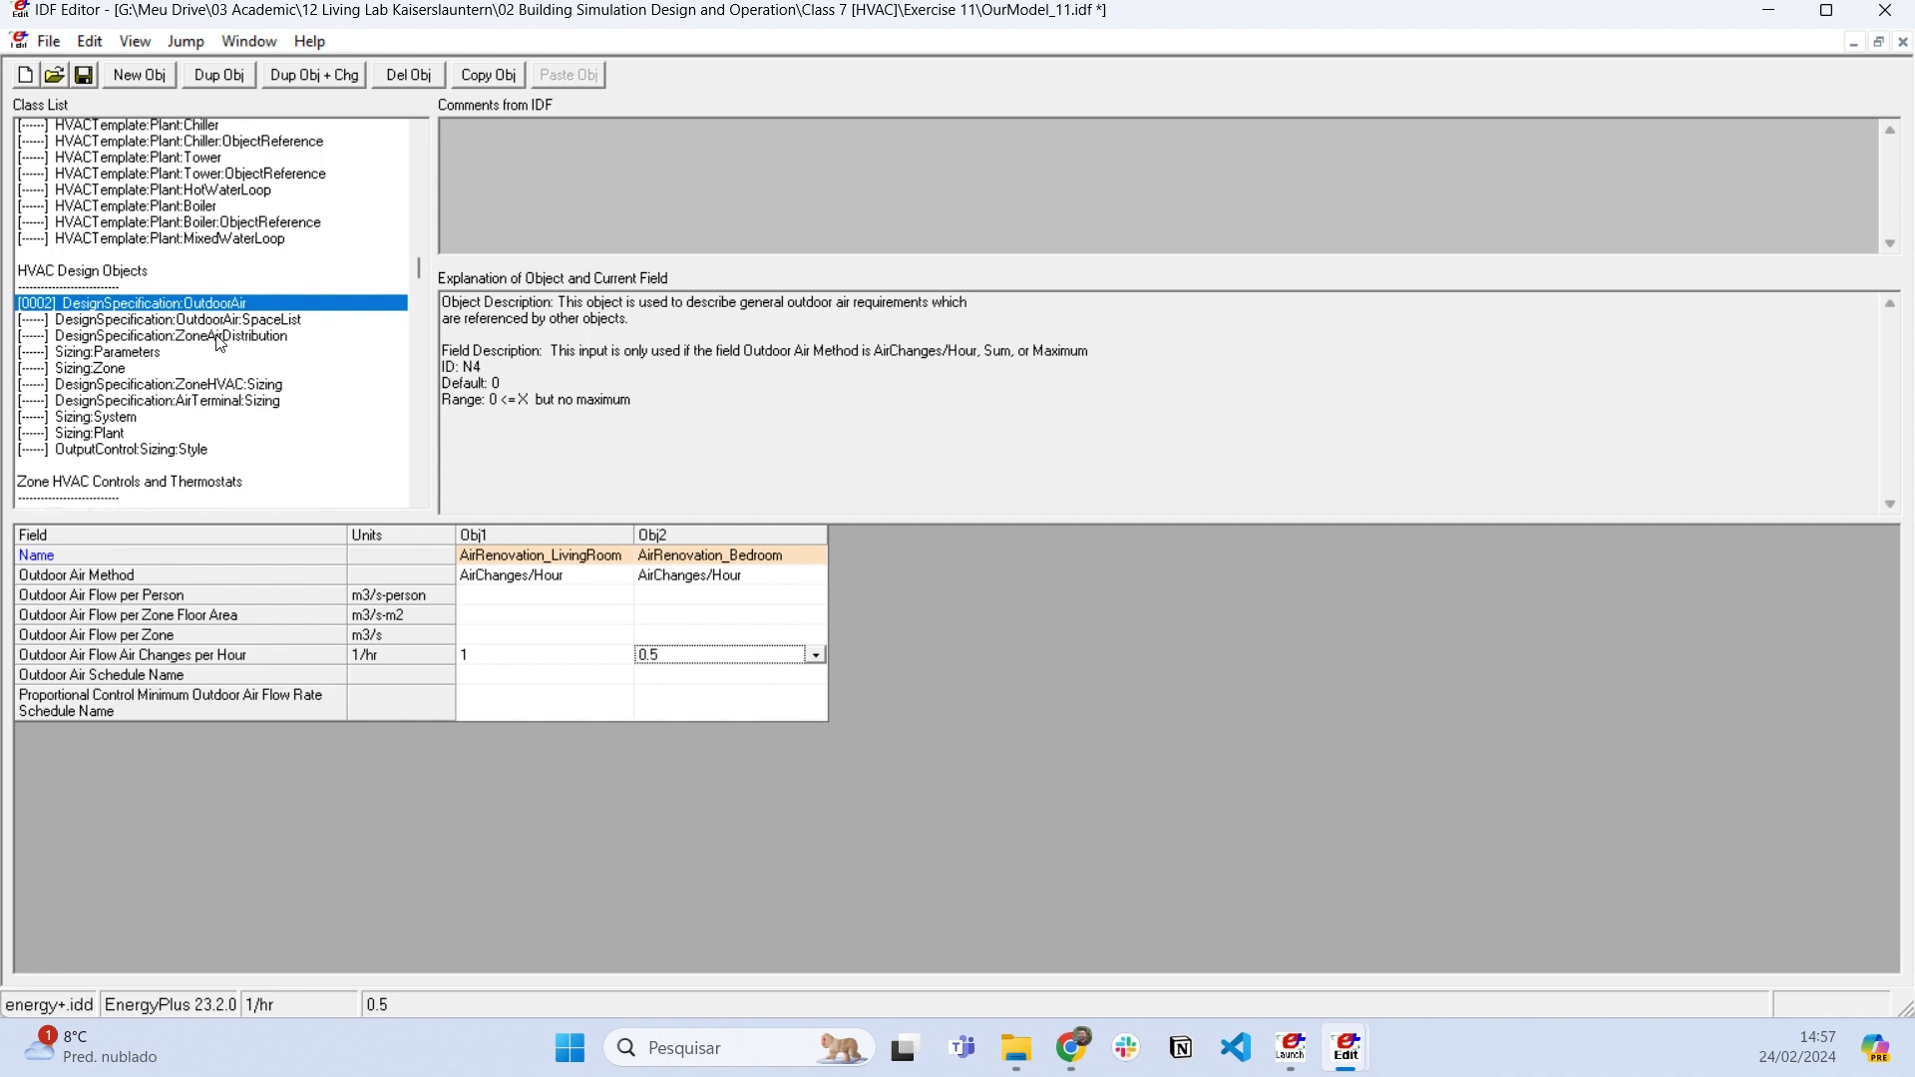
scroll(220, 342, up, 7)
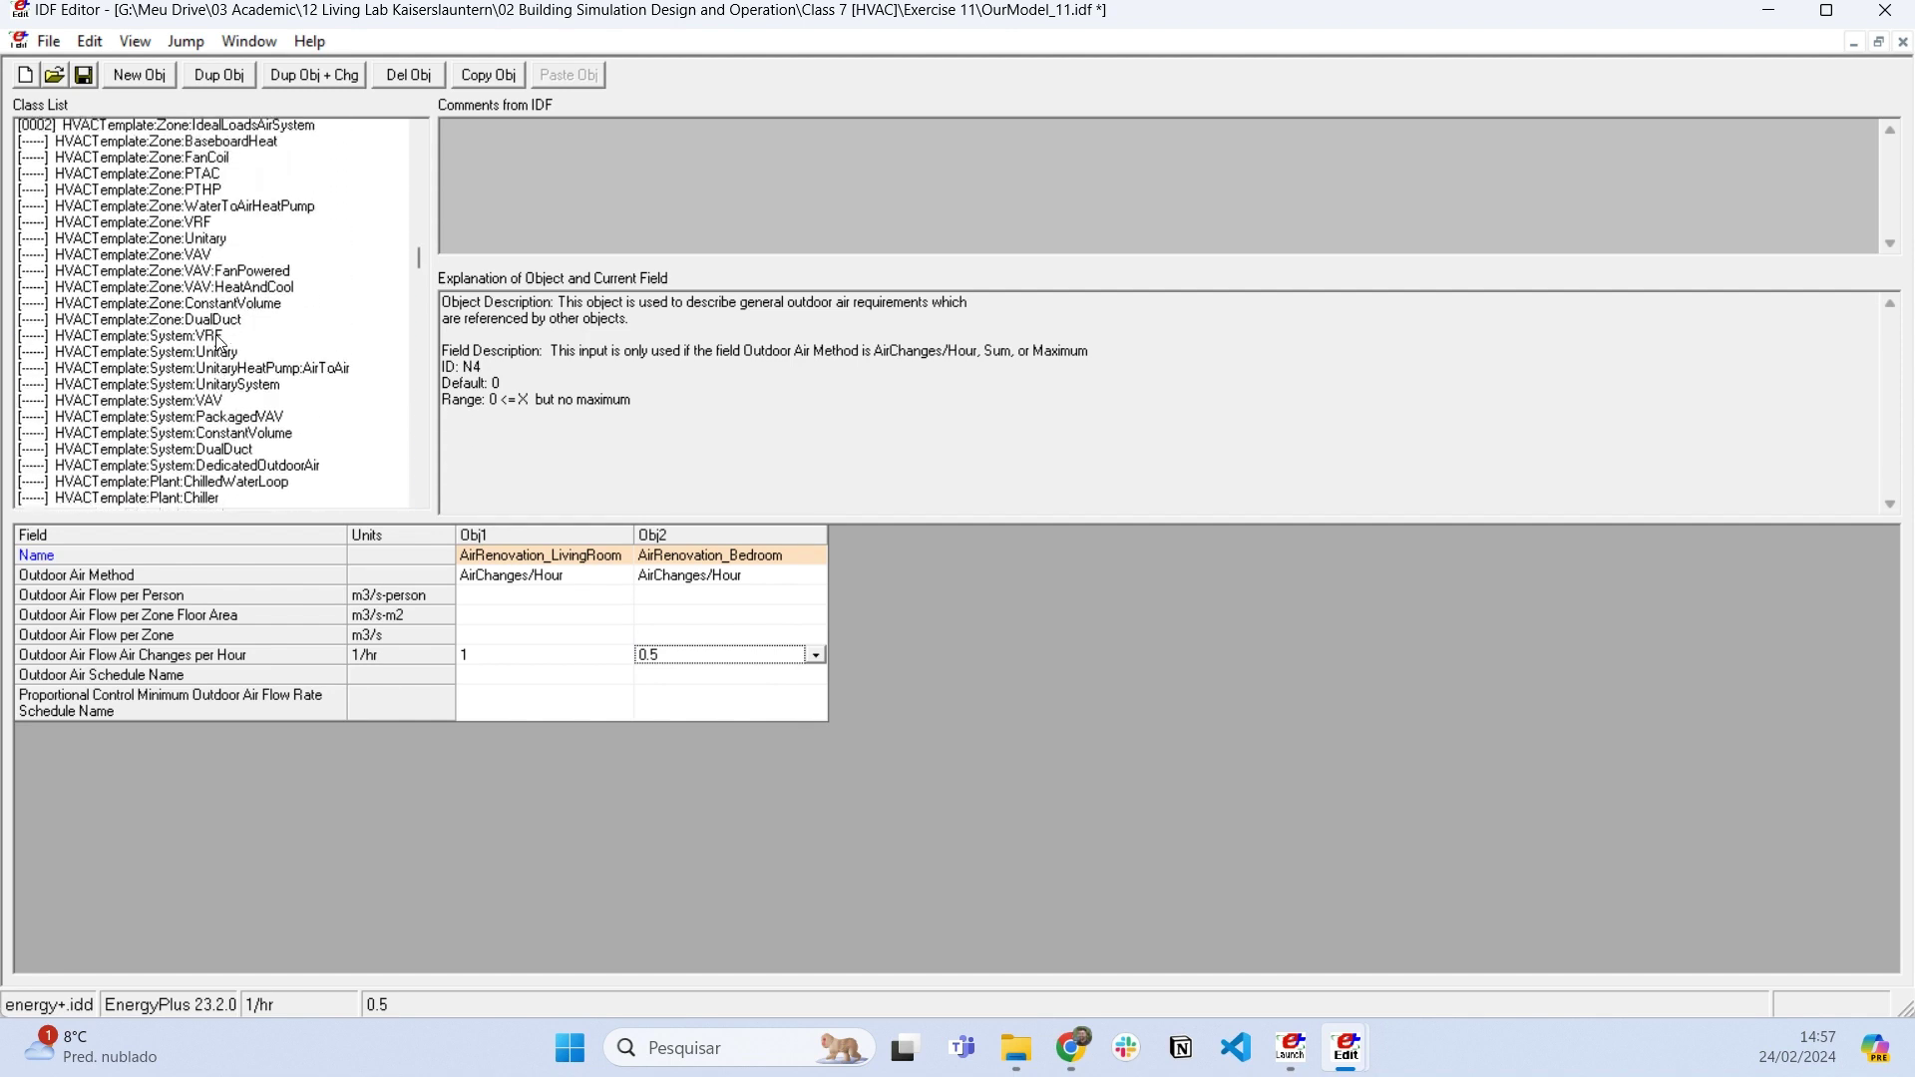
click(305, 310)
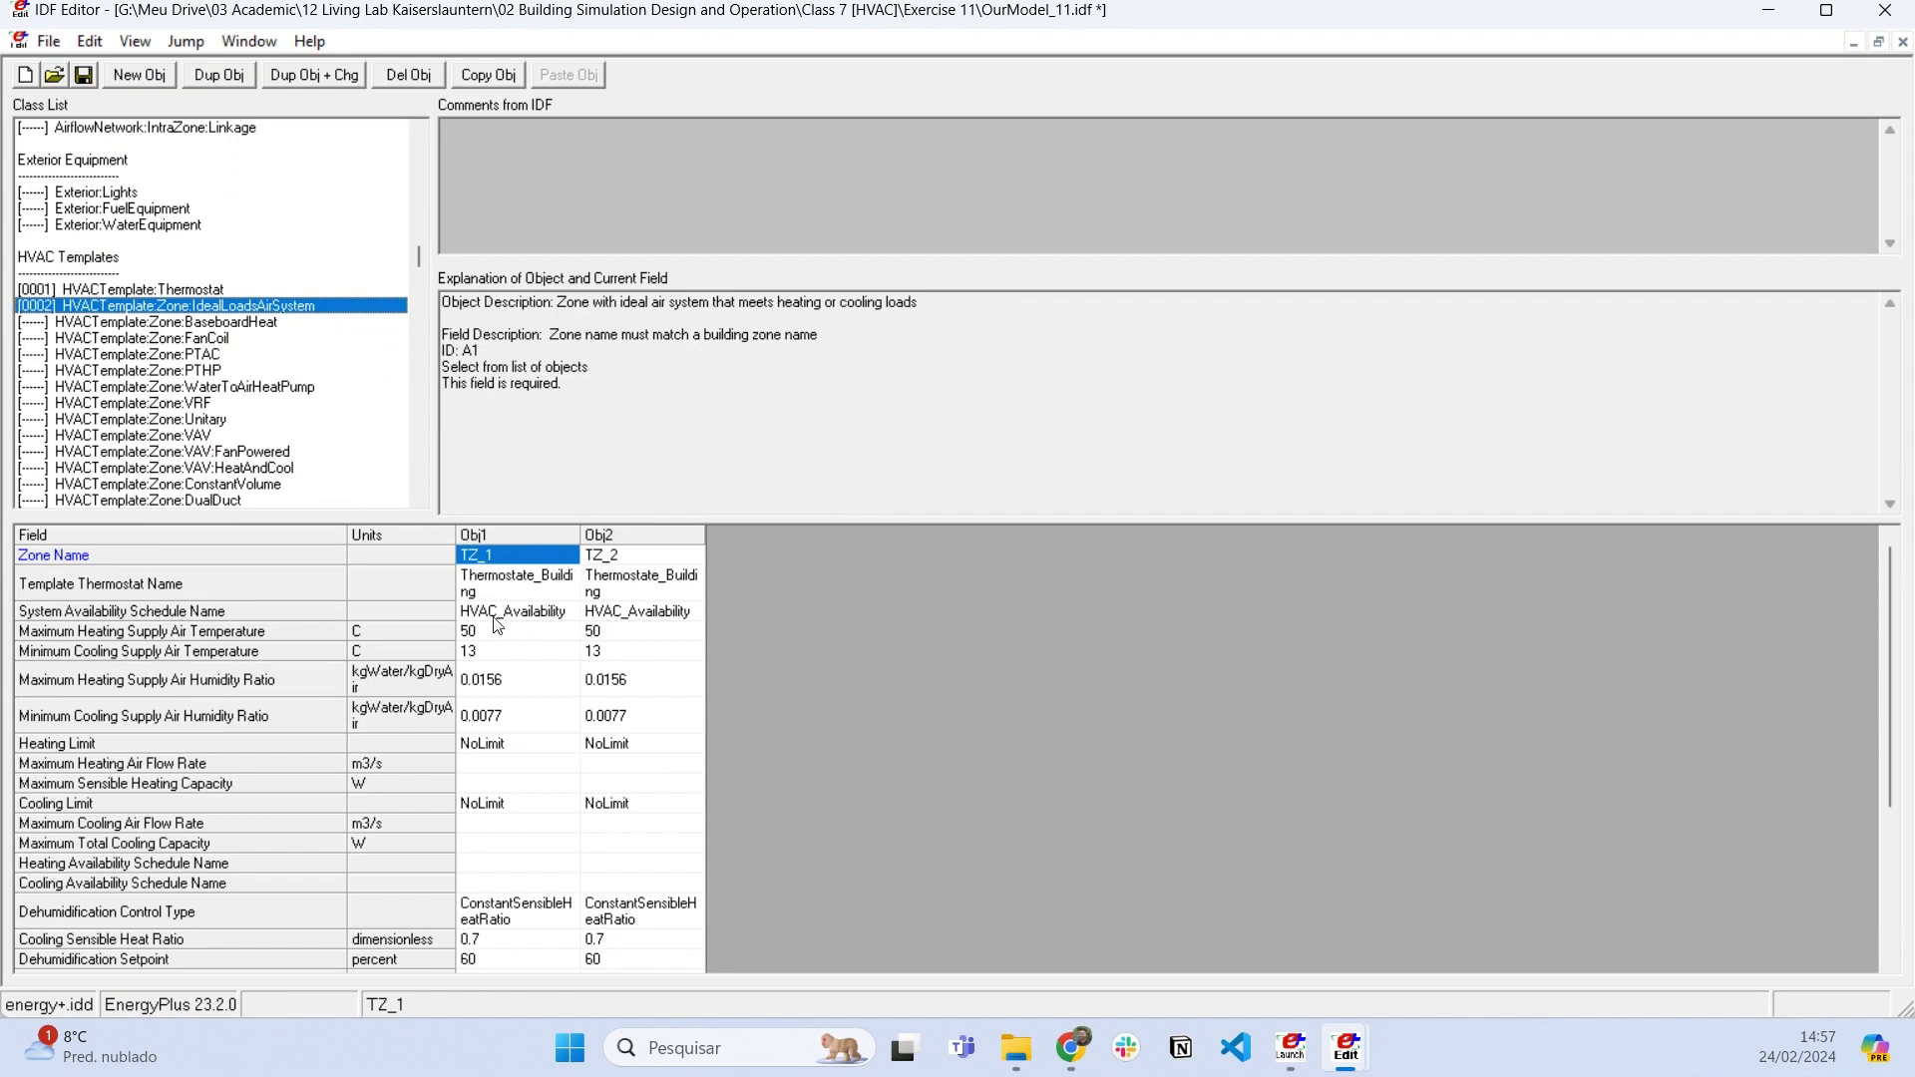
scroll(494, 623, down, 4)
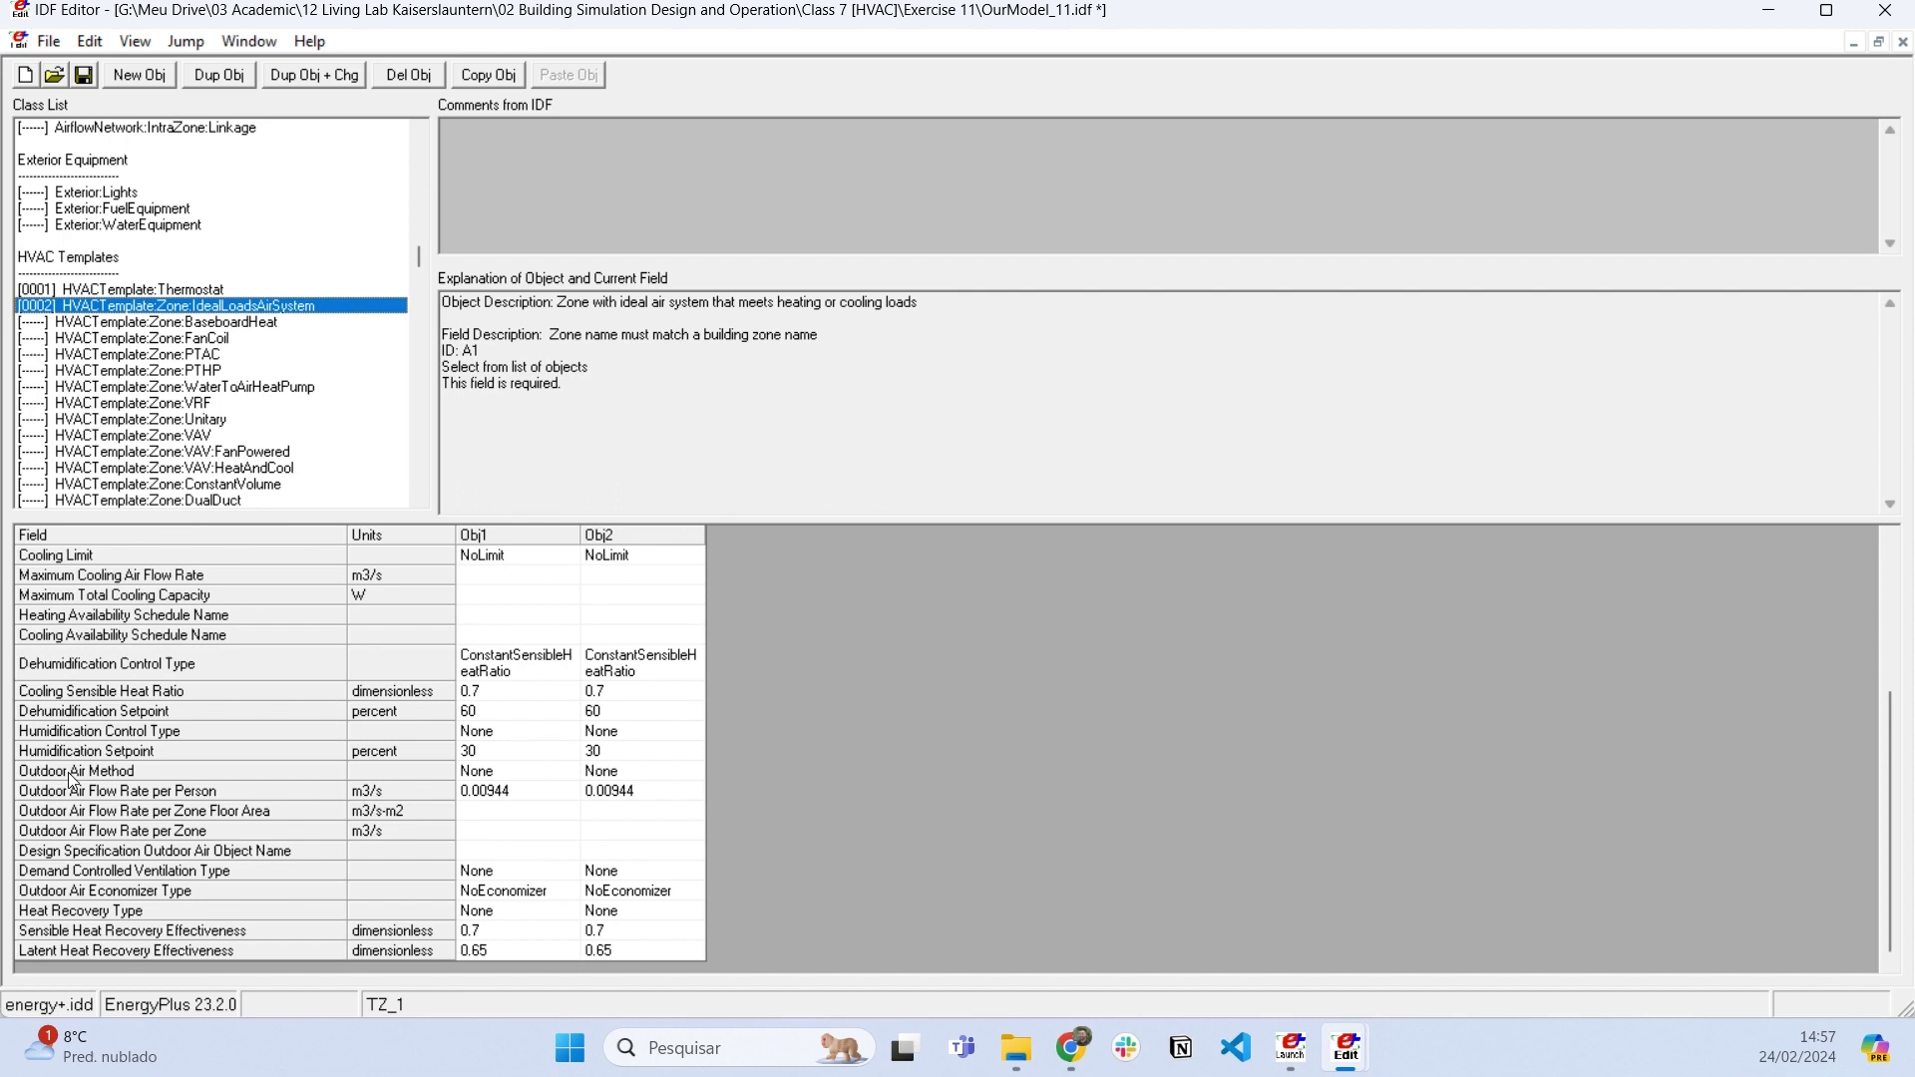
Choose DetailedSpecification as the Outdoor Air Method for TZ_1 and TZ_2.
click(547, 772)
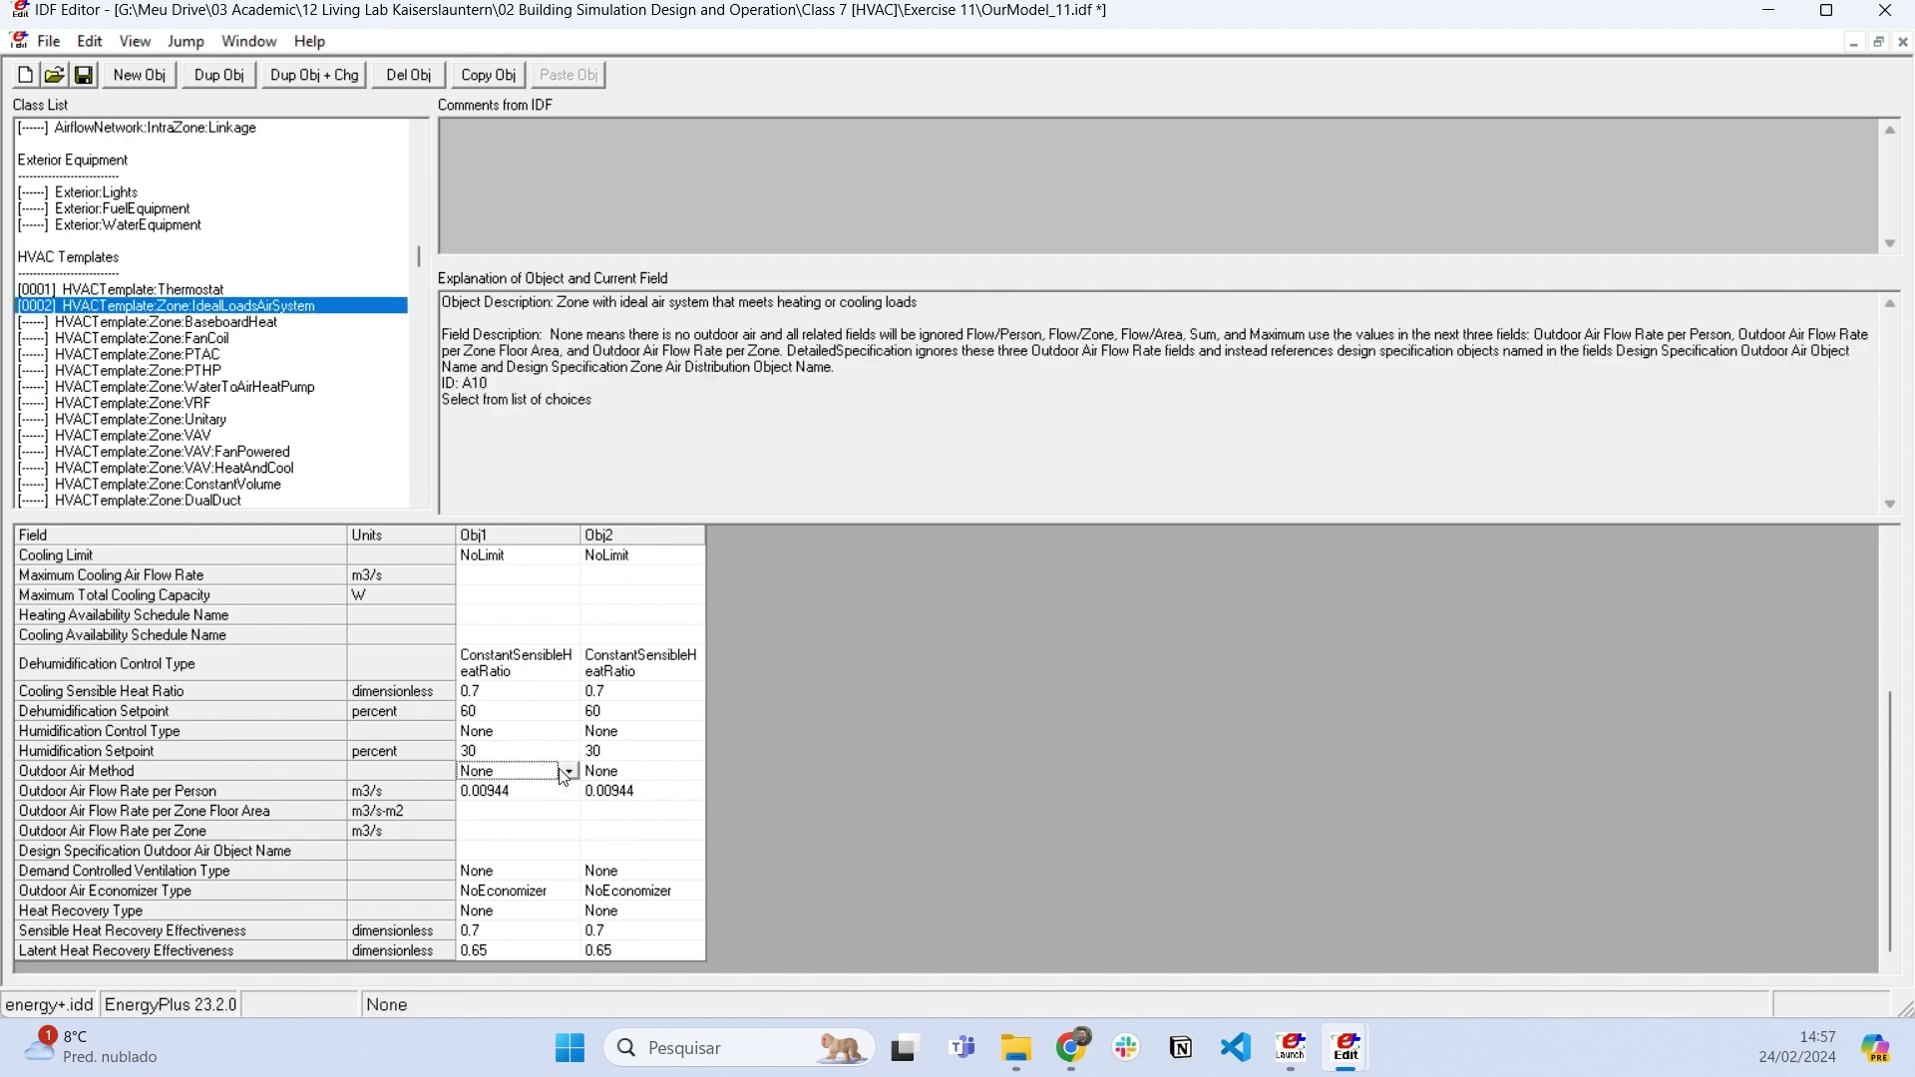
click(567, 774)
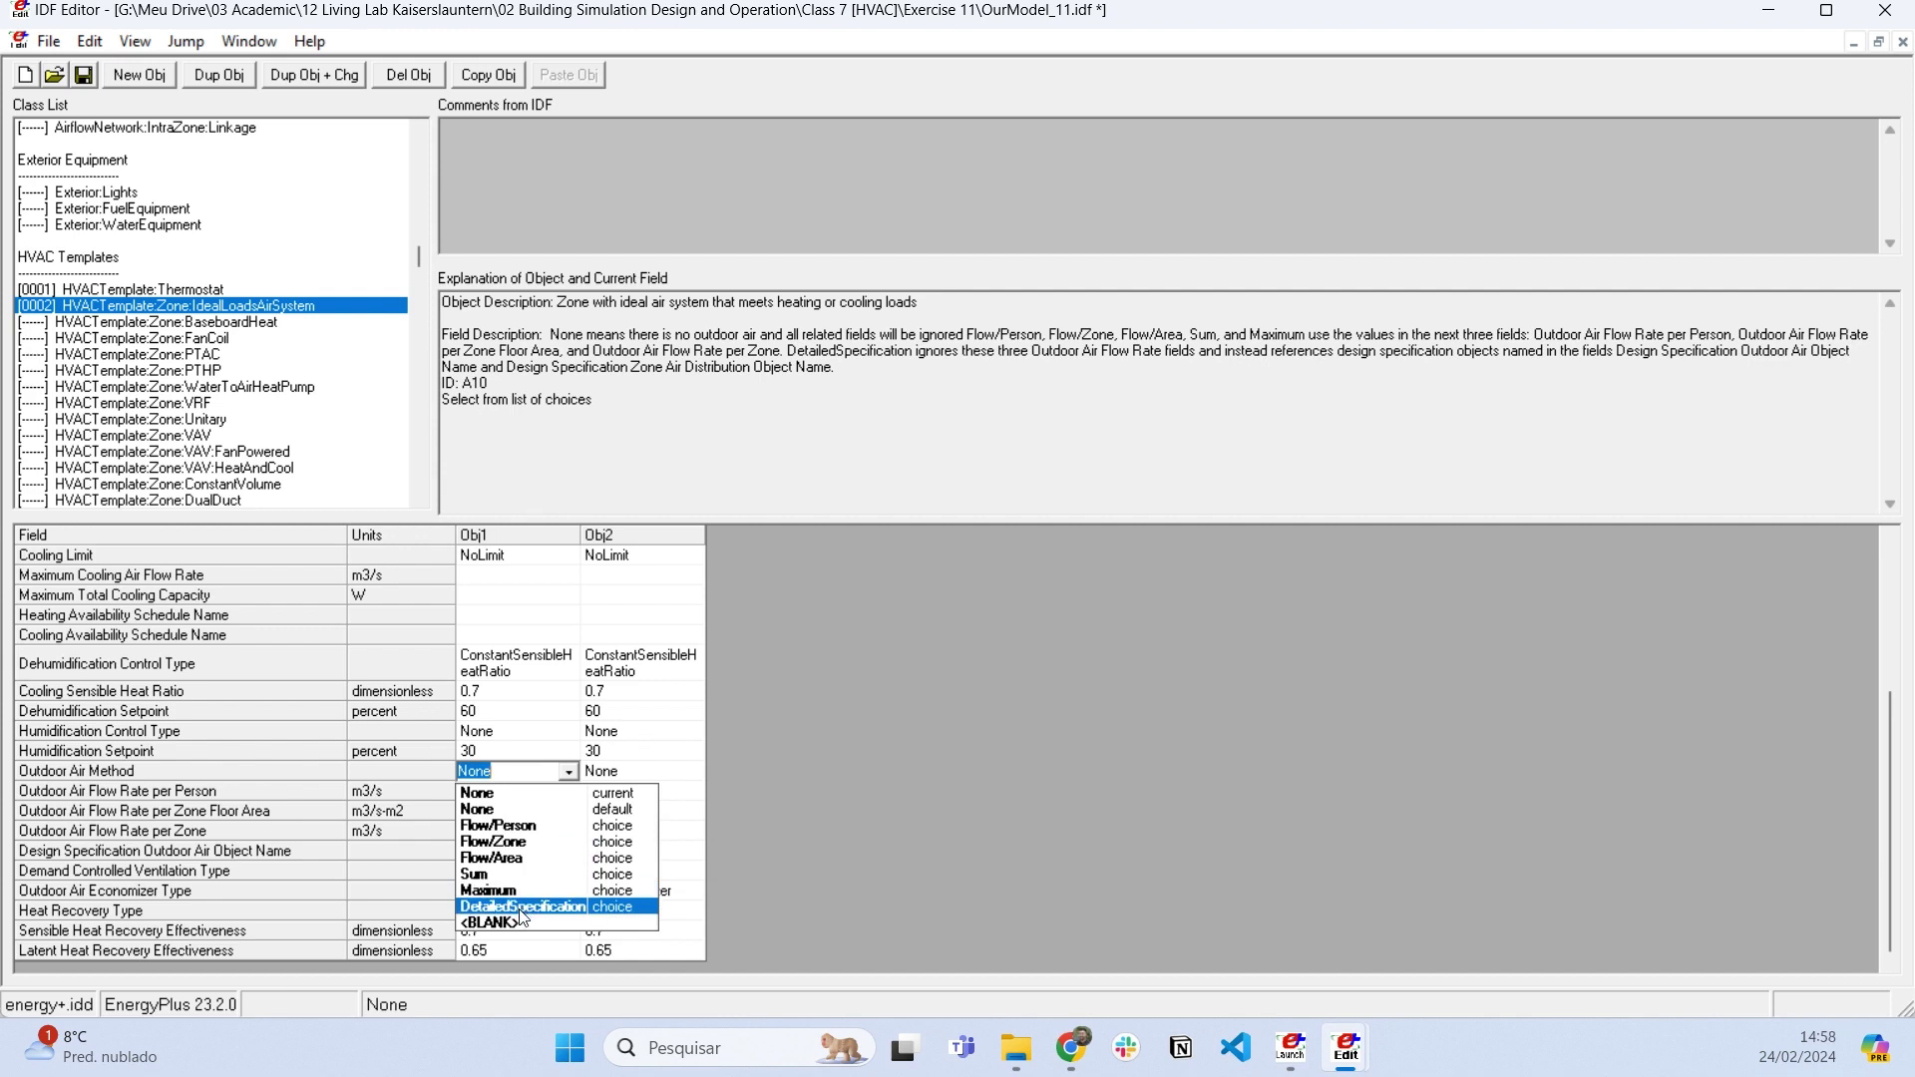
click(556, 912)
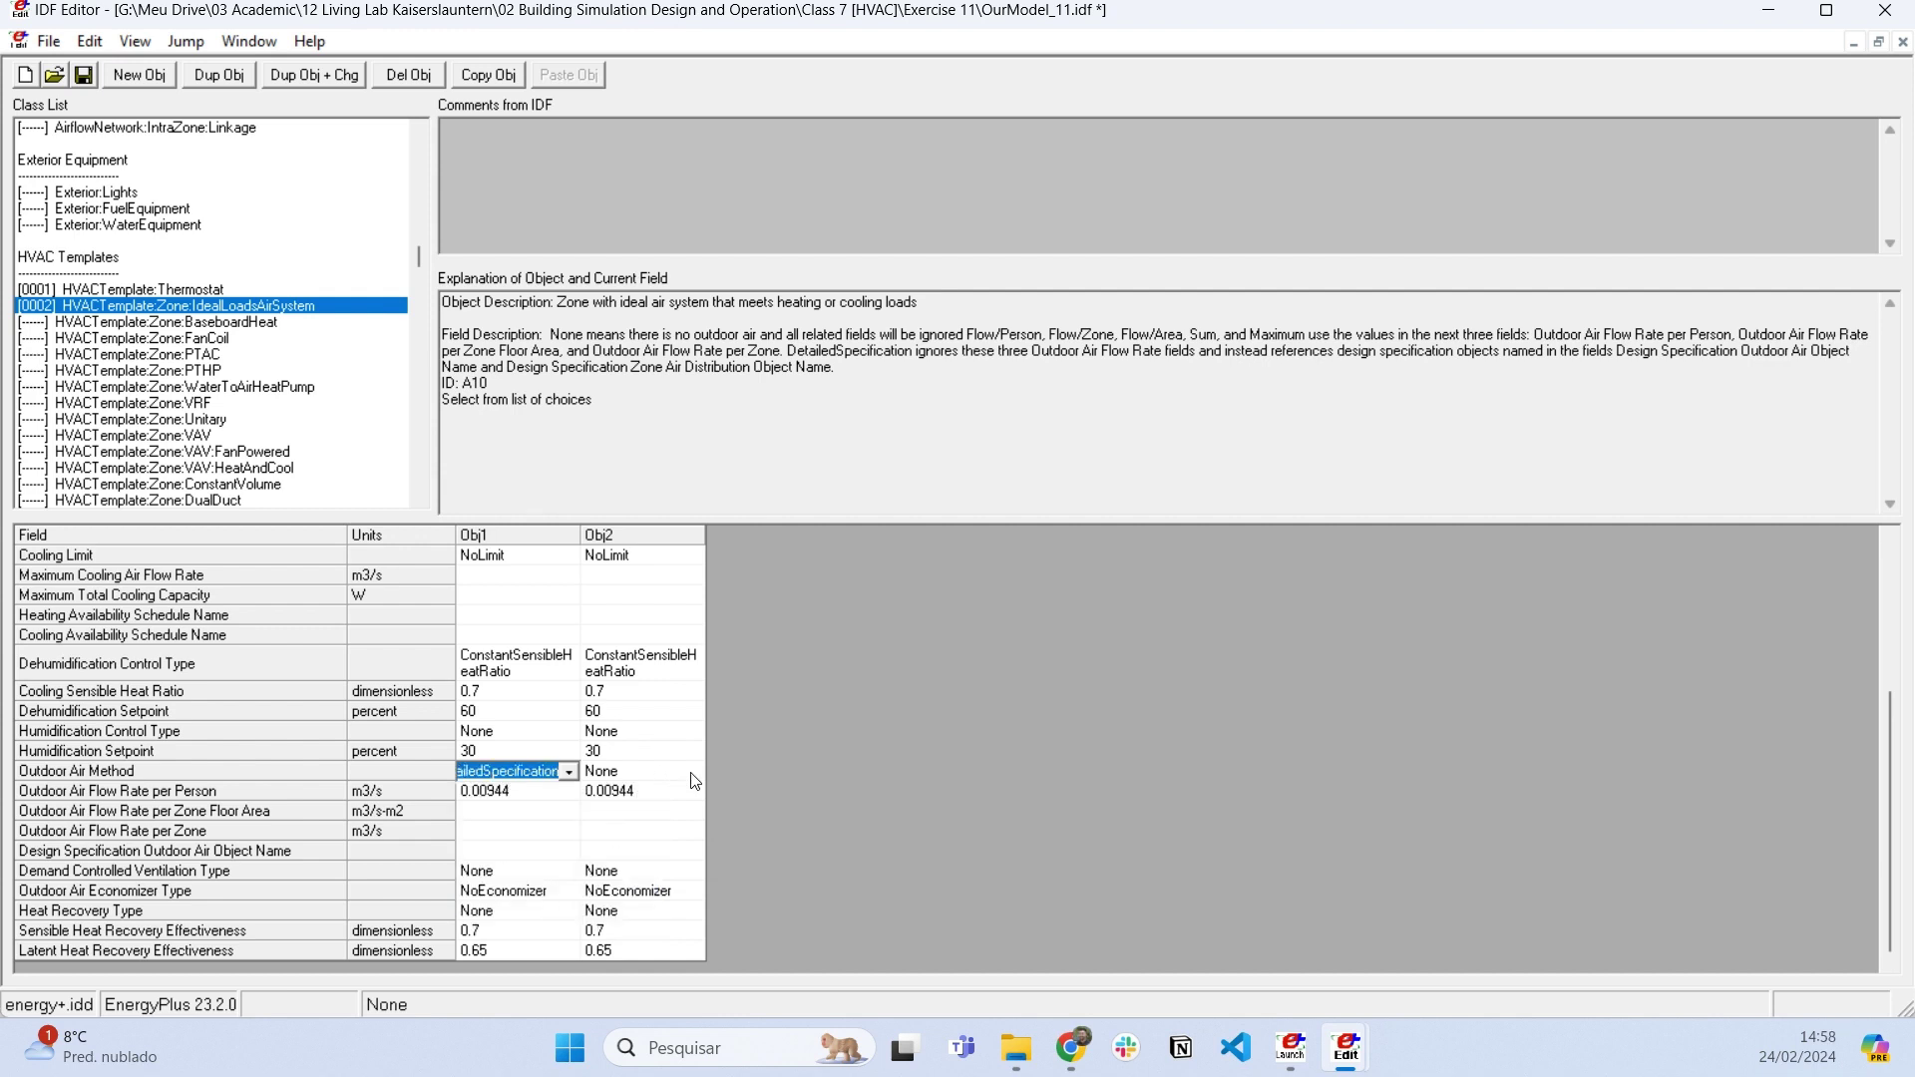
click(695, 781)
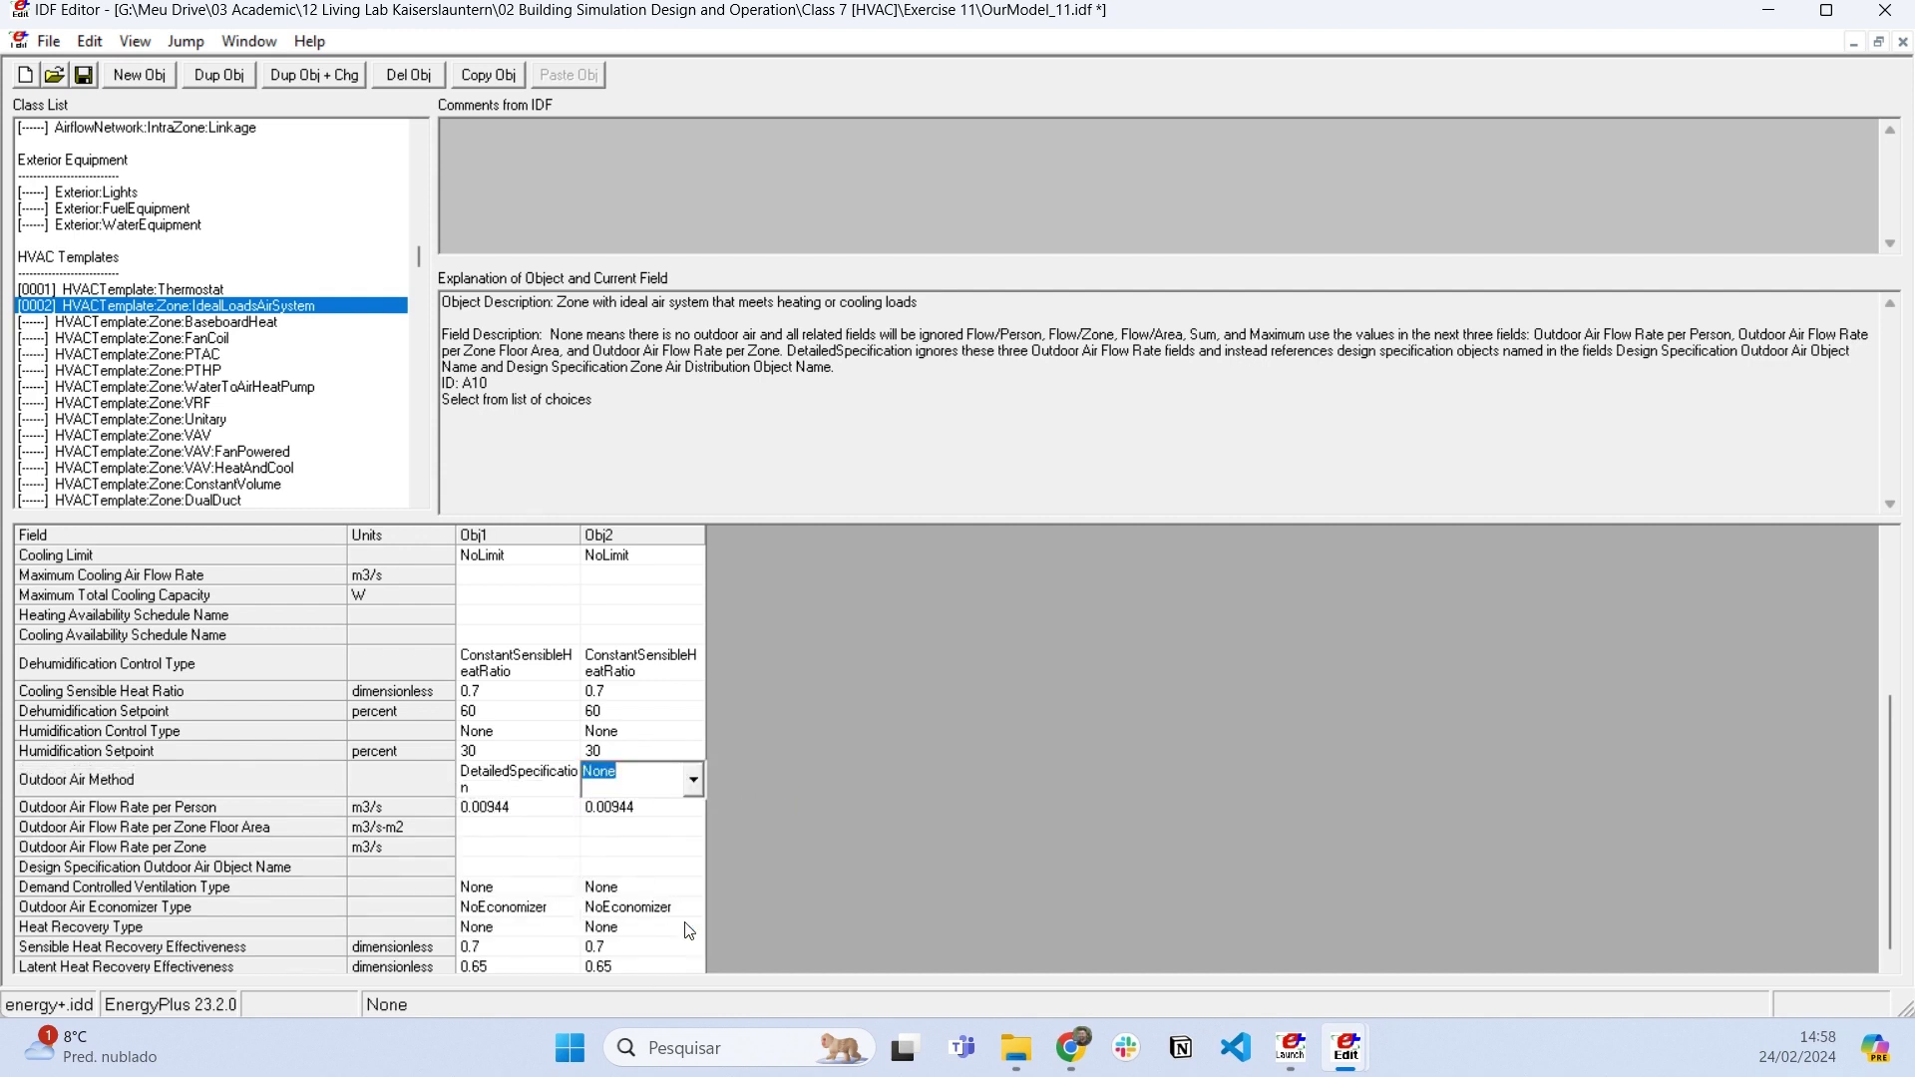
click(509, 811)
scroll(533, 846, down, 1)
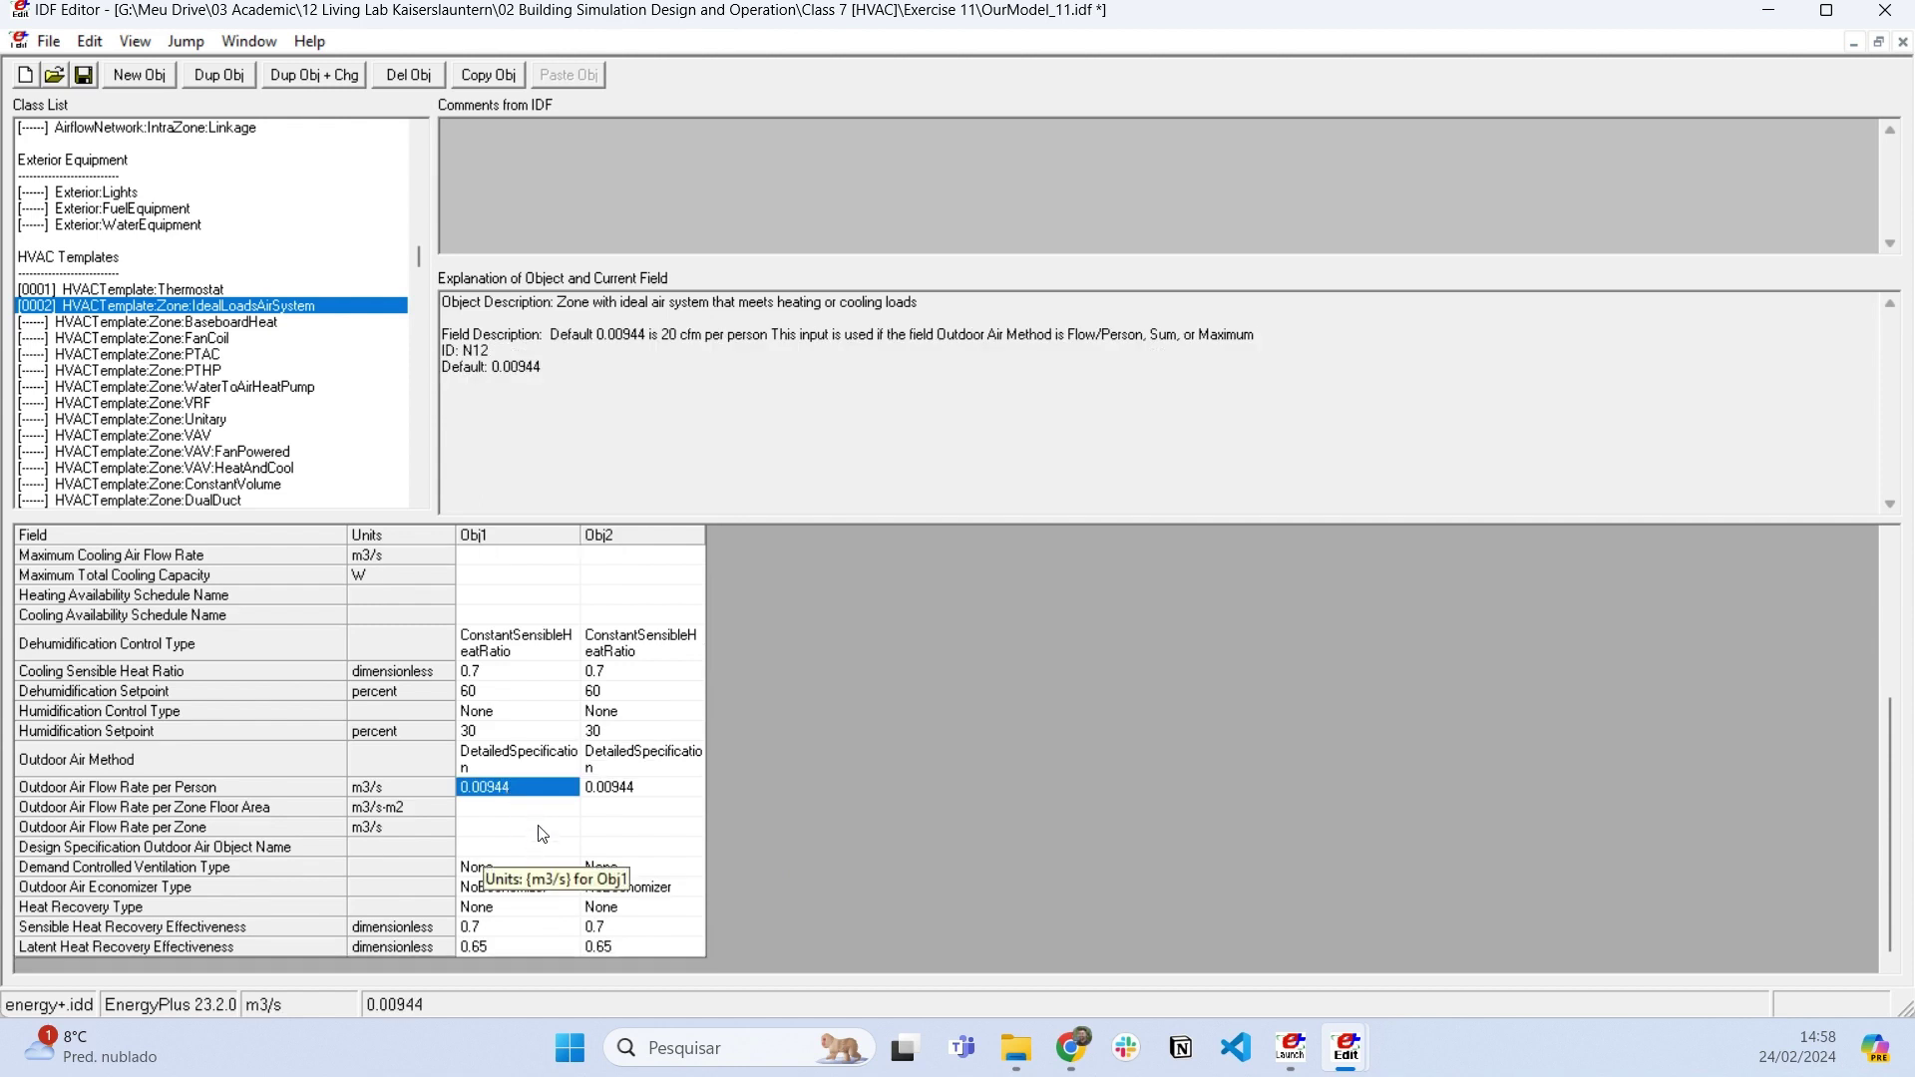
click(562, 765)
click(568, 759)
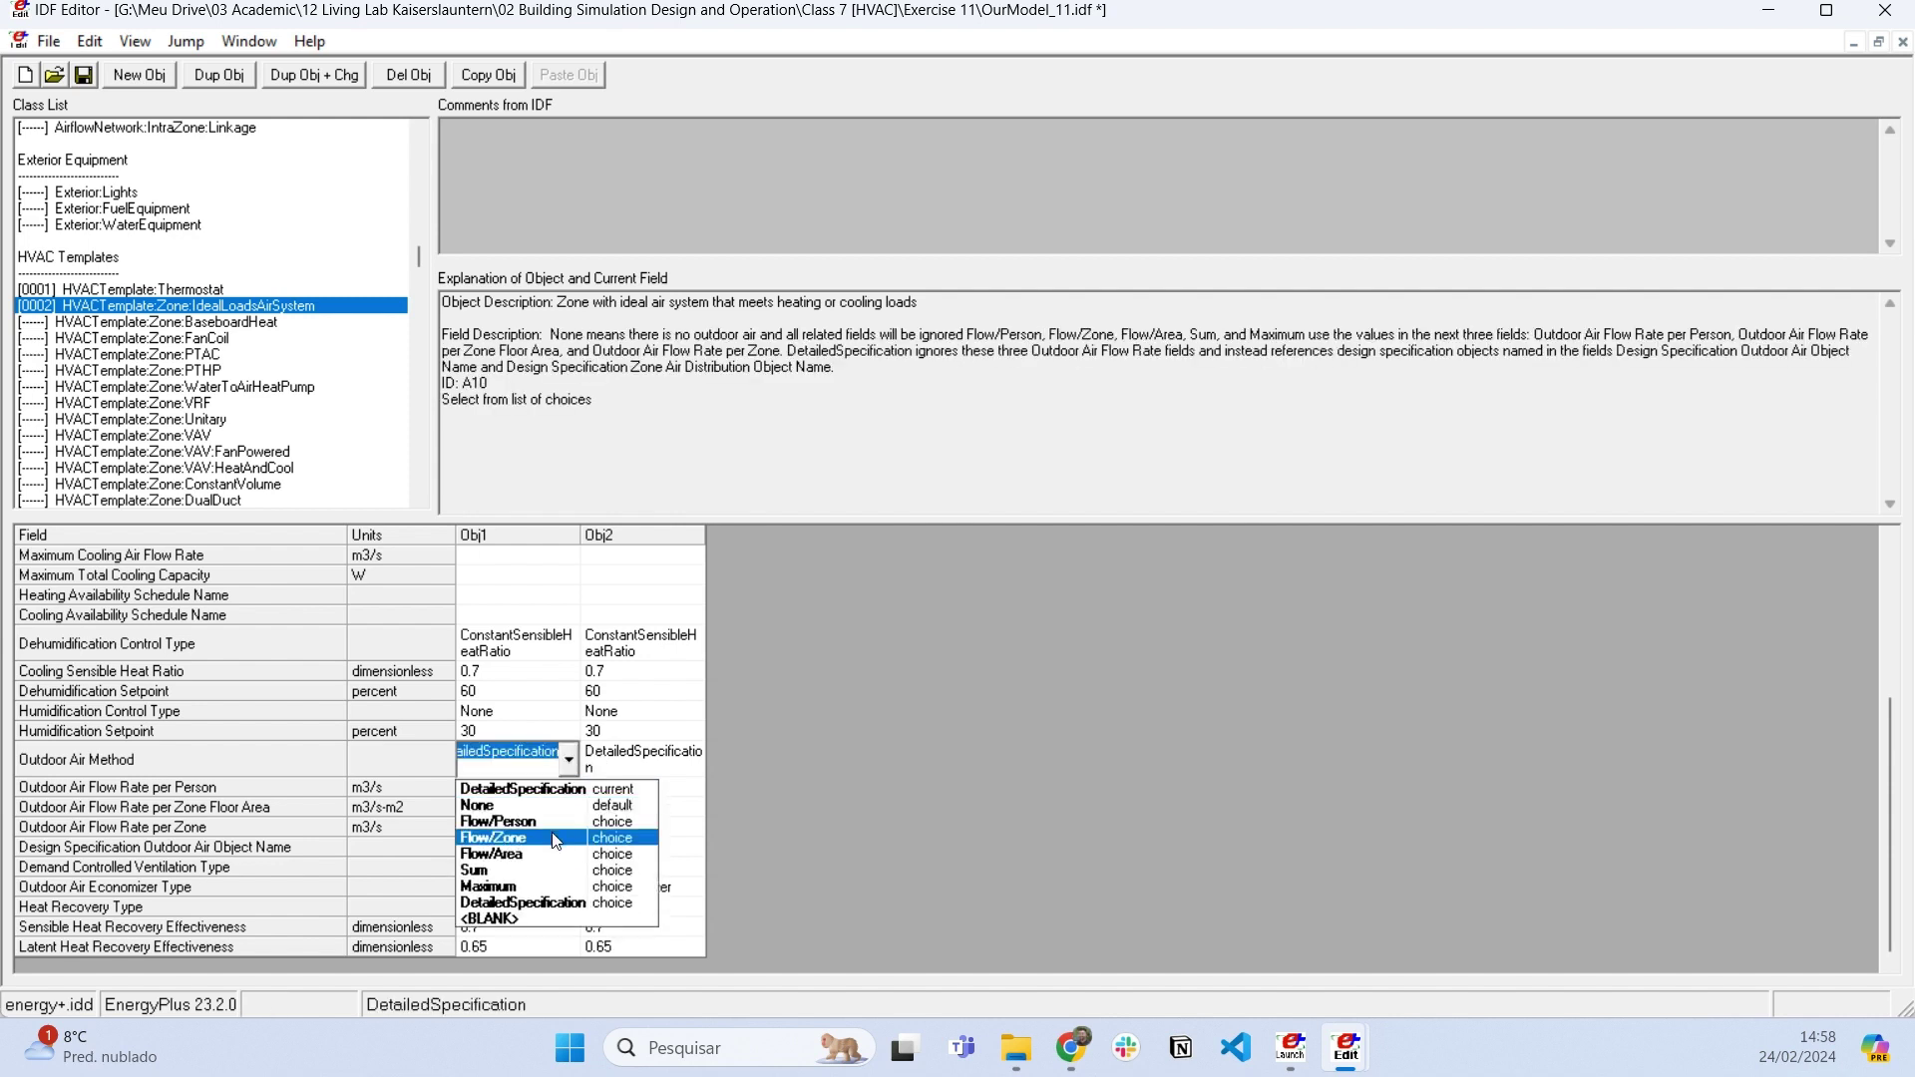
Delete the 0.00944 Outdoor Air Flow Rate per Person from TZ_1's template.
click(685, 816)
click(514, 788)
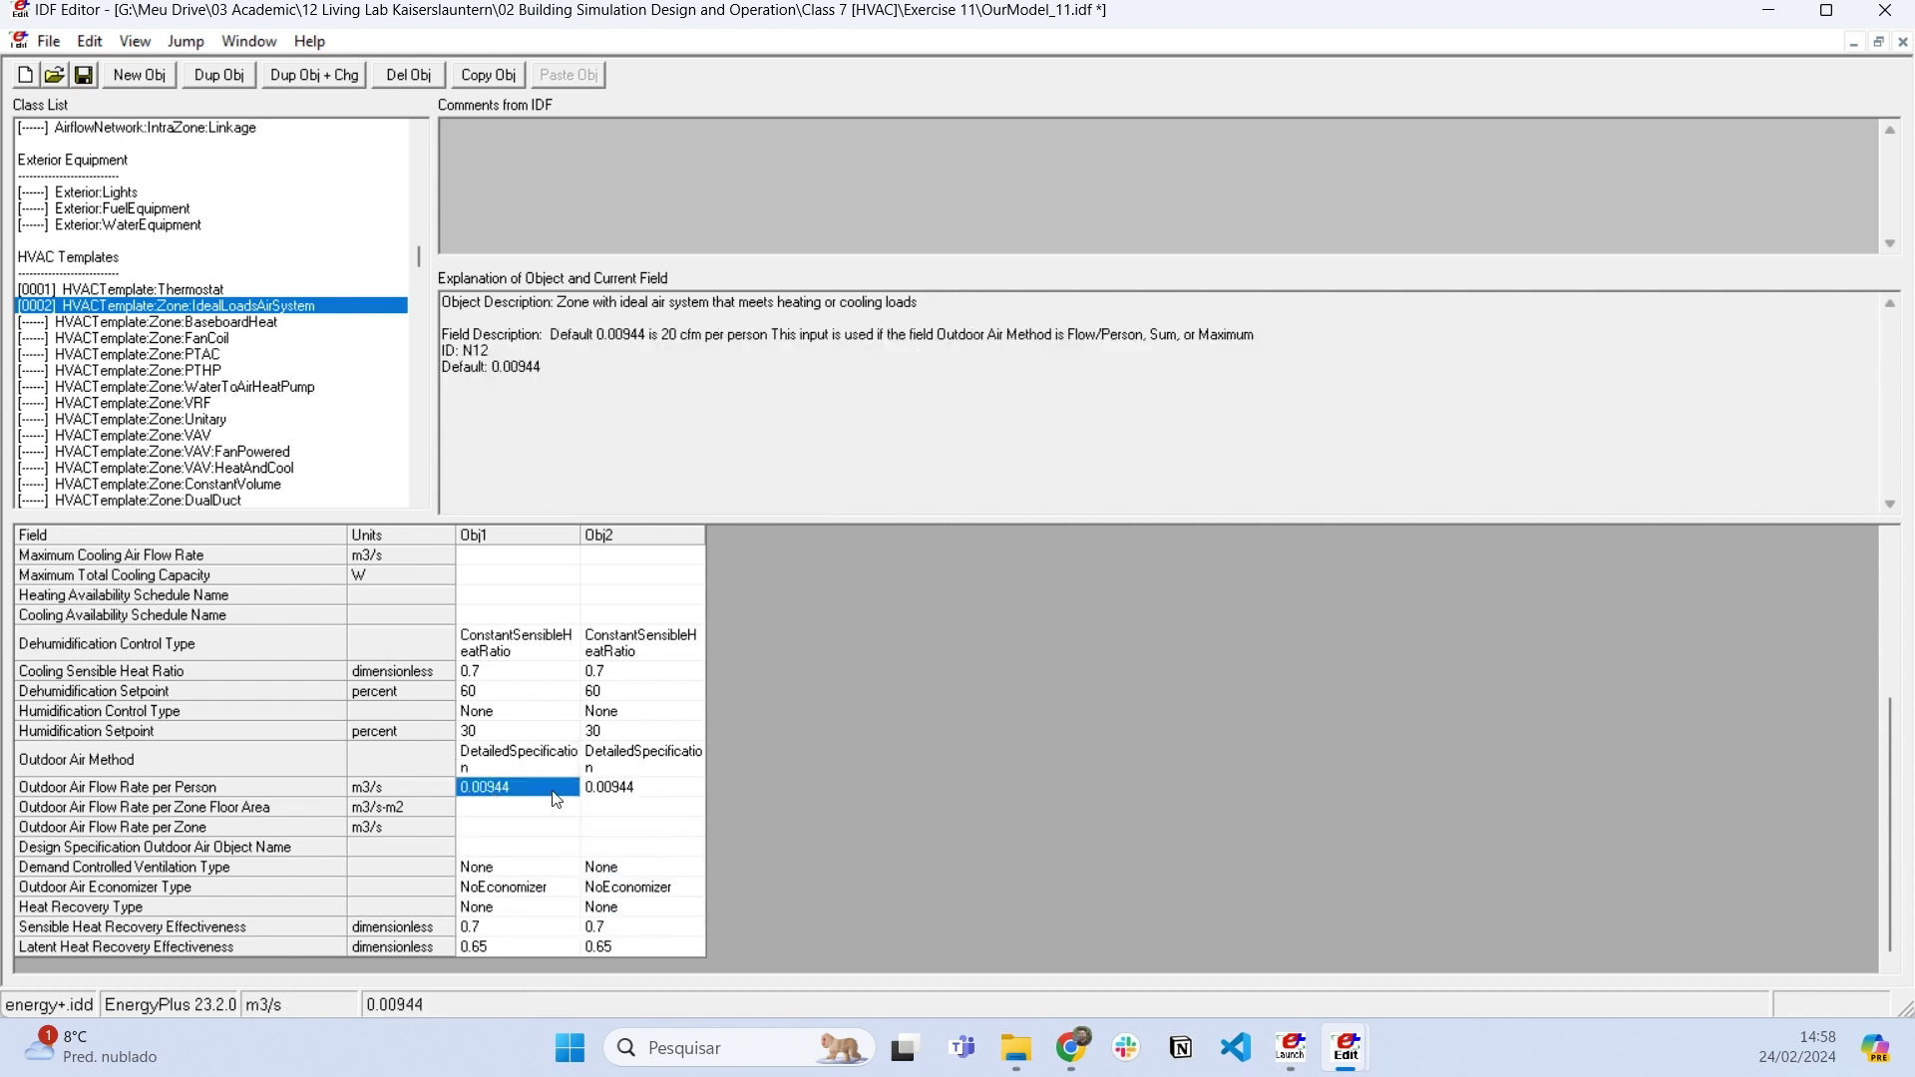
key(BackSpace)
click(511, 809)
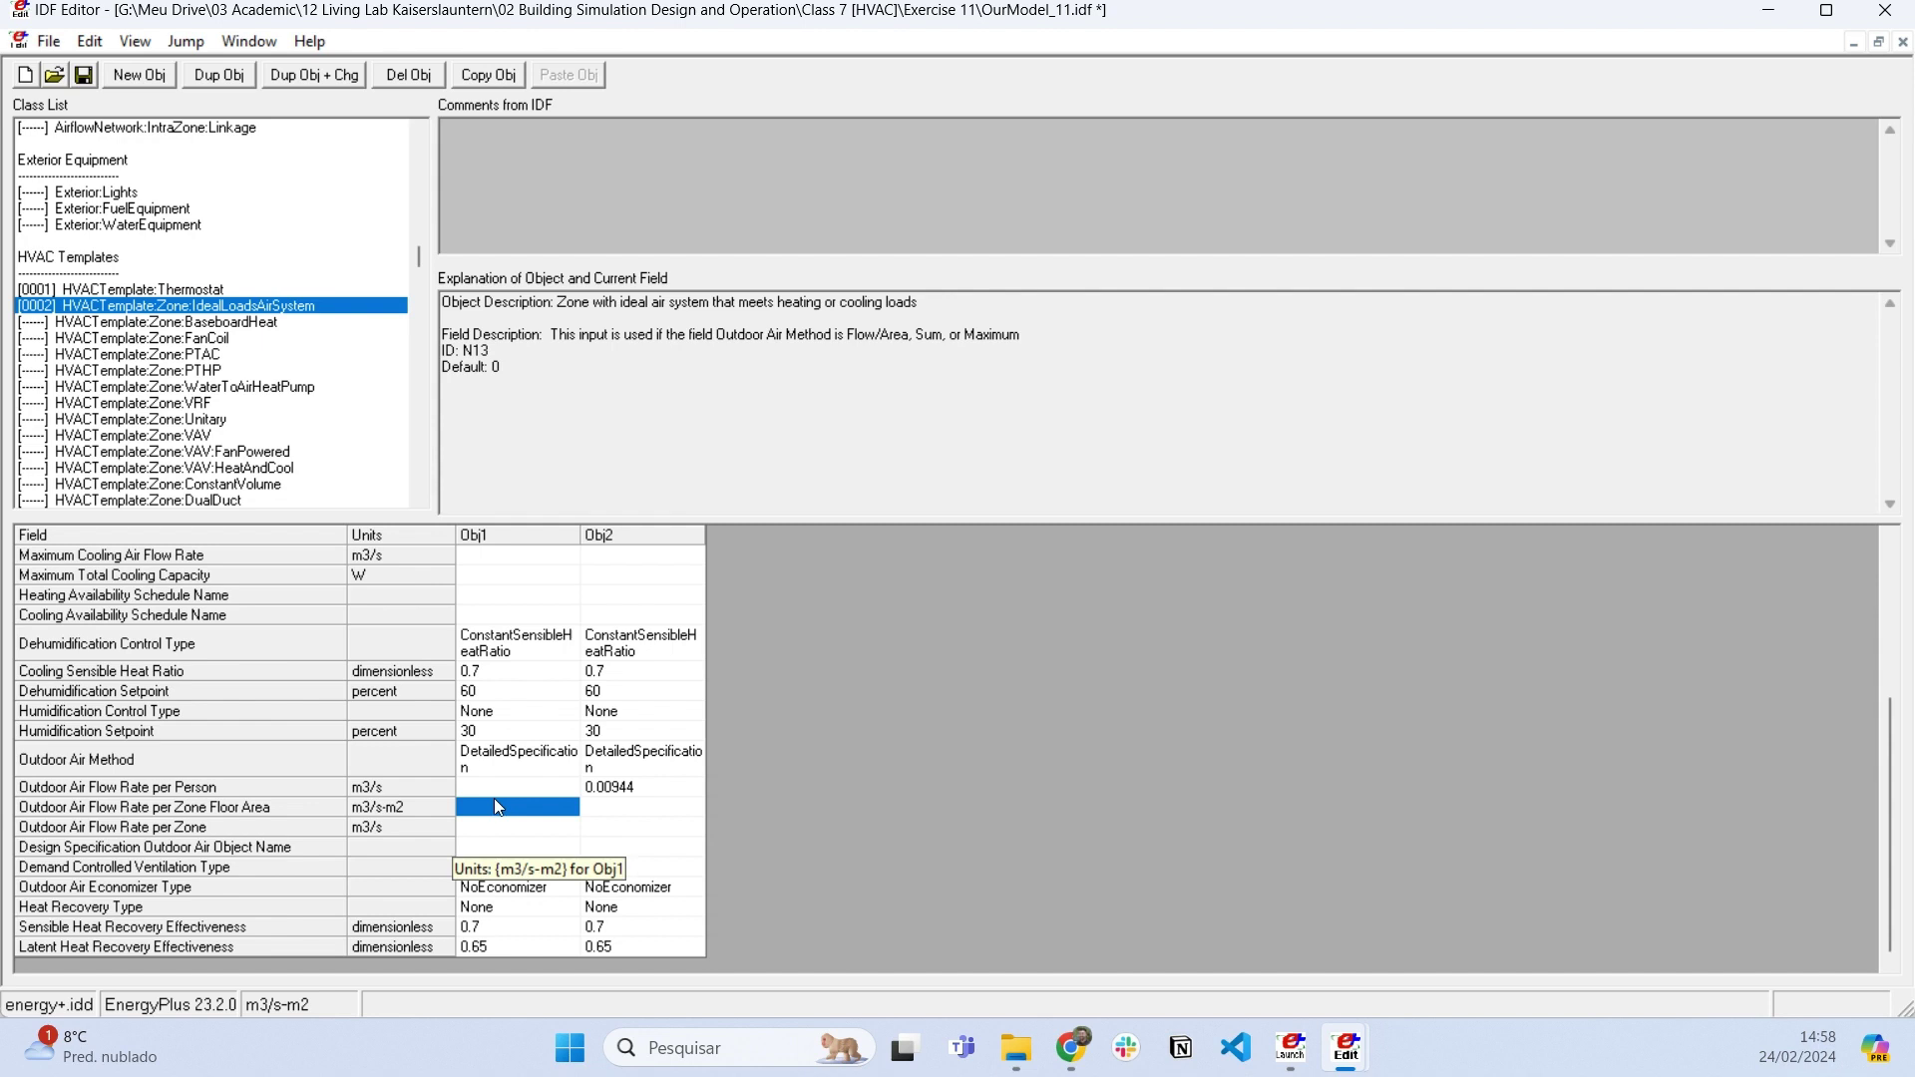
click(495, 794)
drag(488, 810, 492, 835)
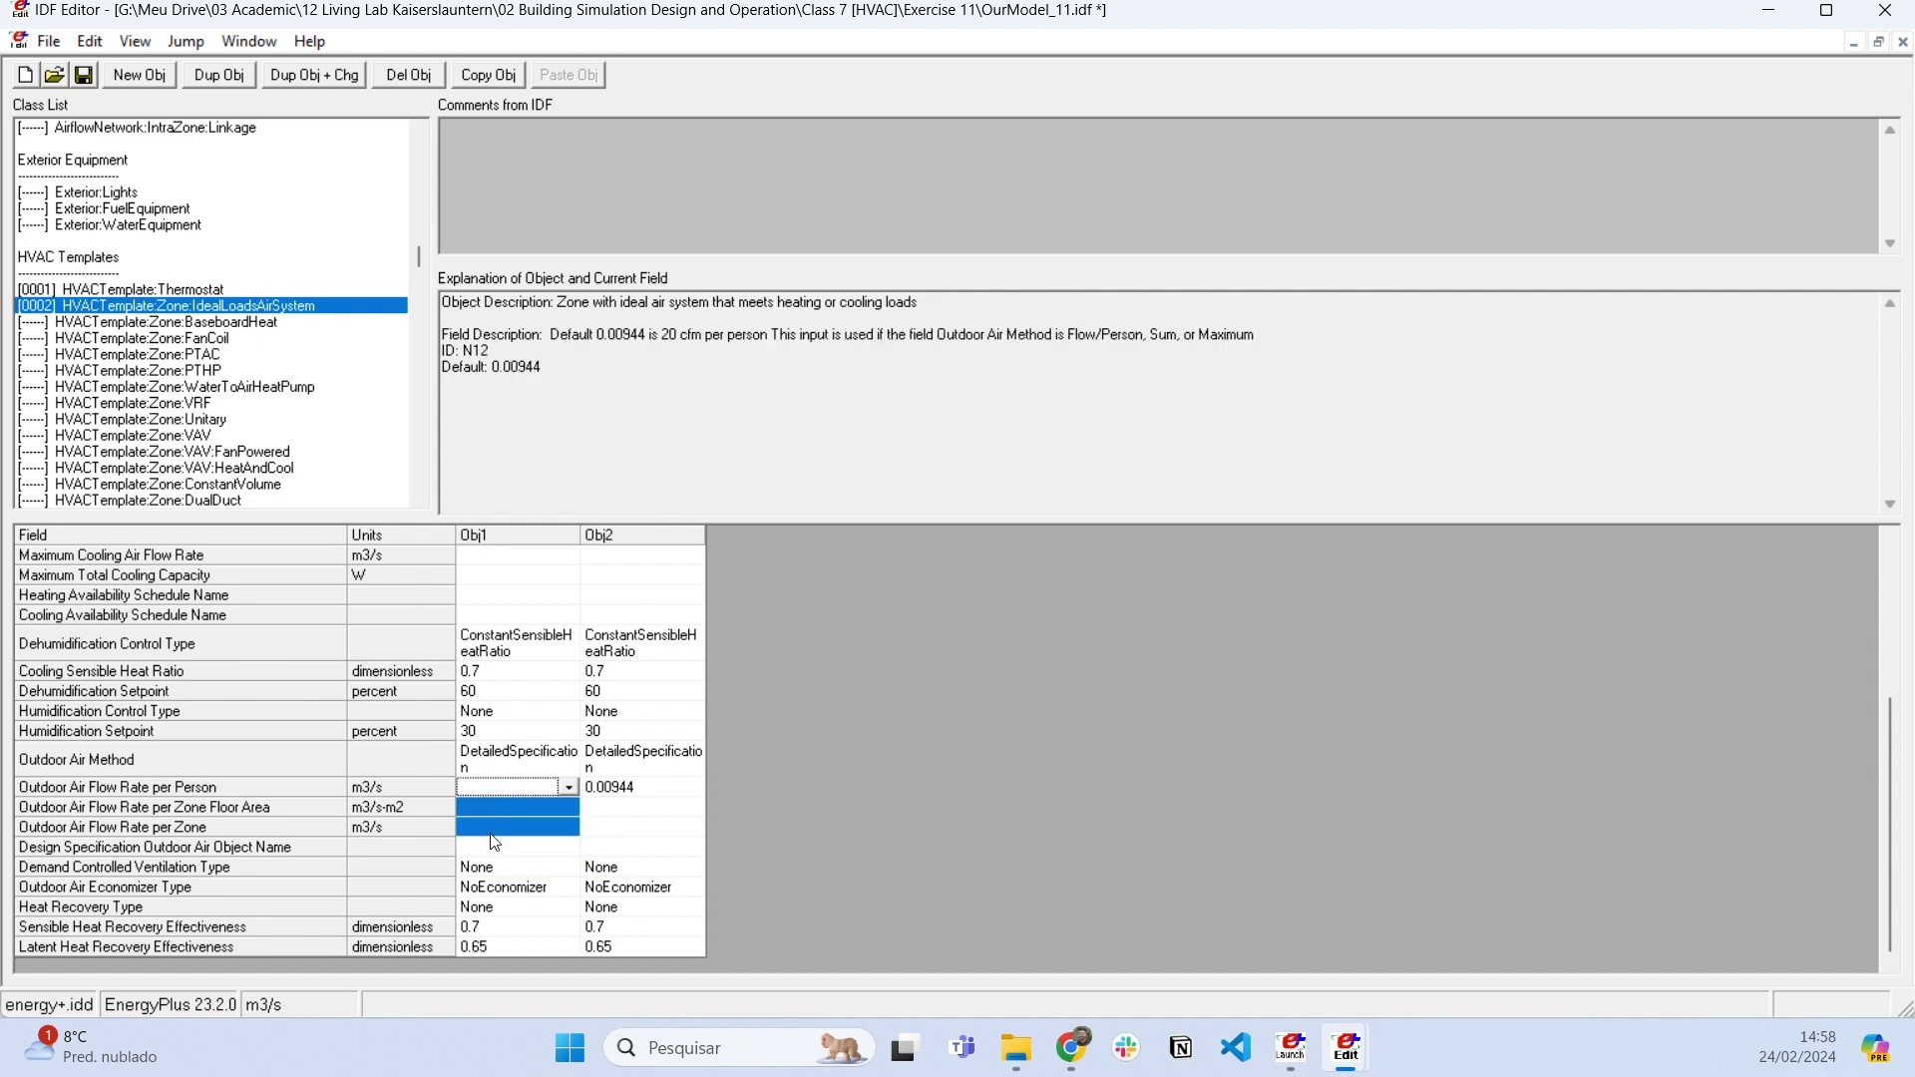
click(492, 764)
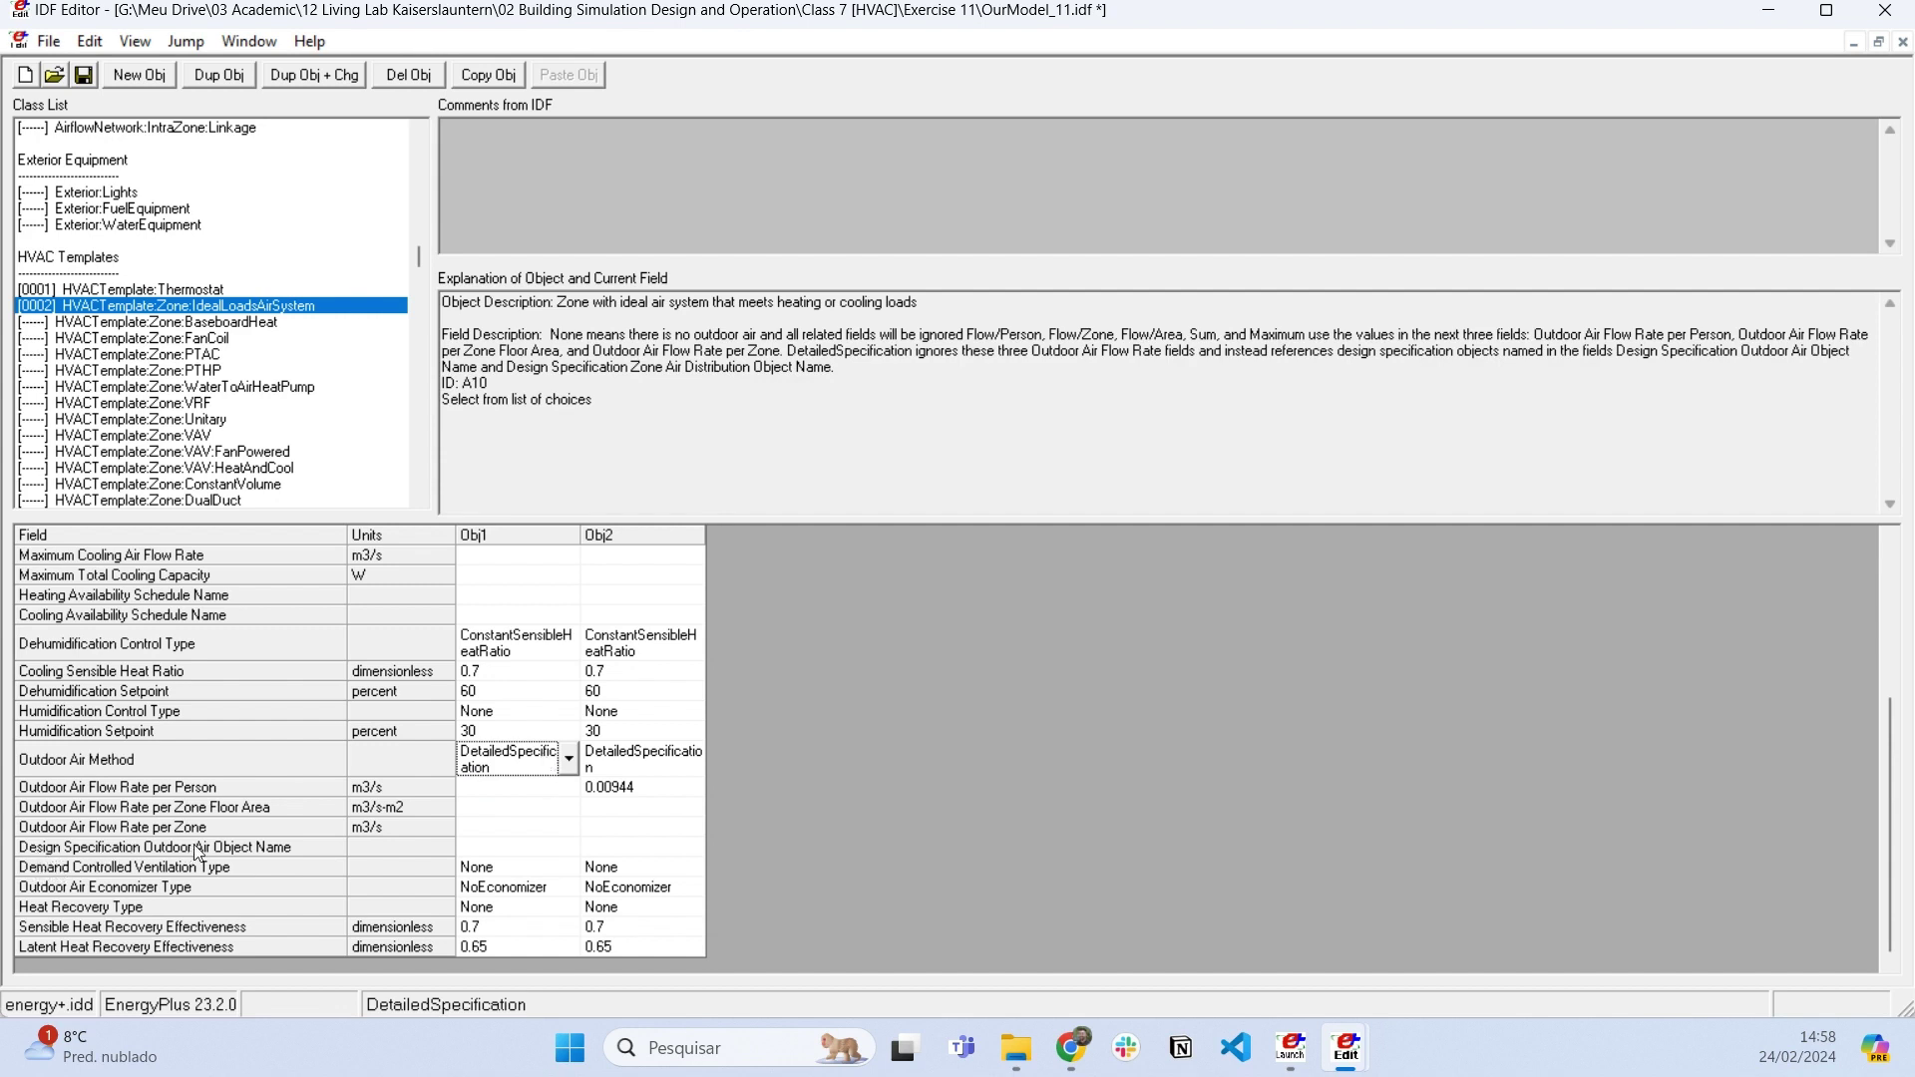
Link TZ_1 to AirRenovation_LivingRoom and TZ_2 to AirRenovation_Bedroom as design specification outdoor air objects.
click(573, 847)
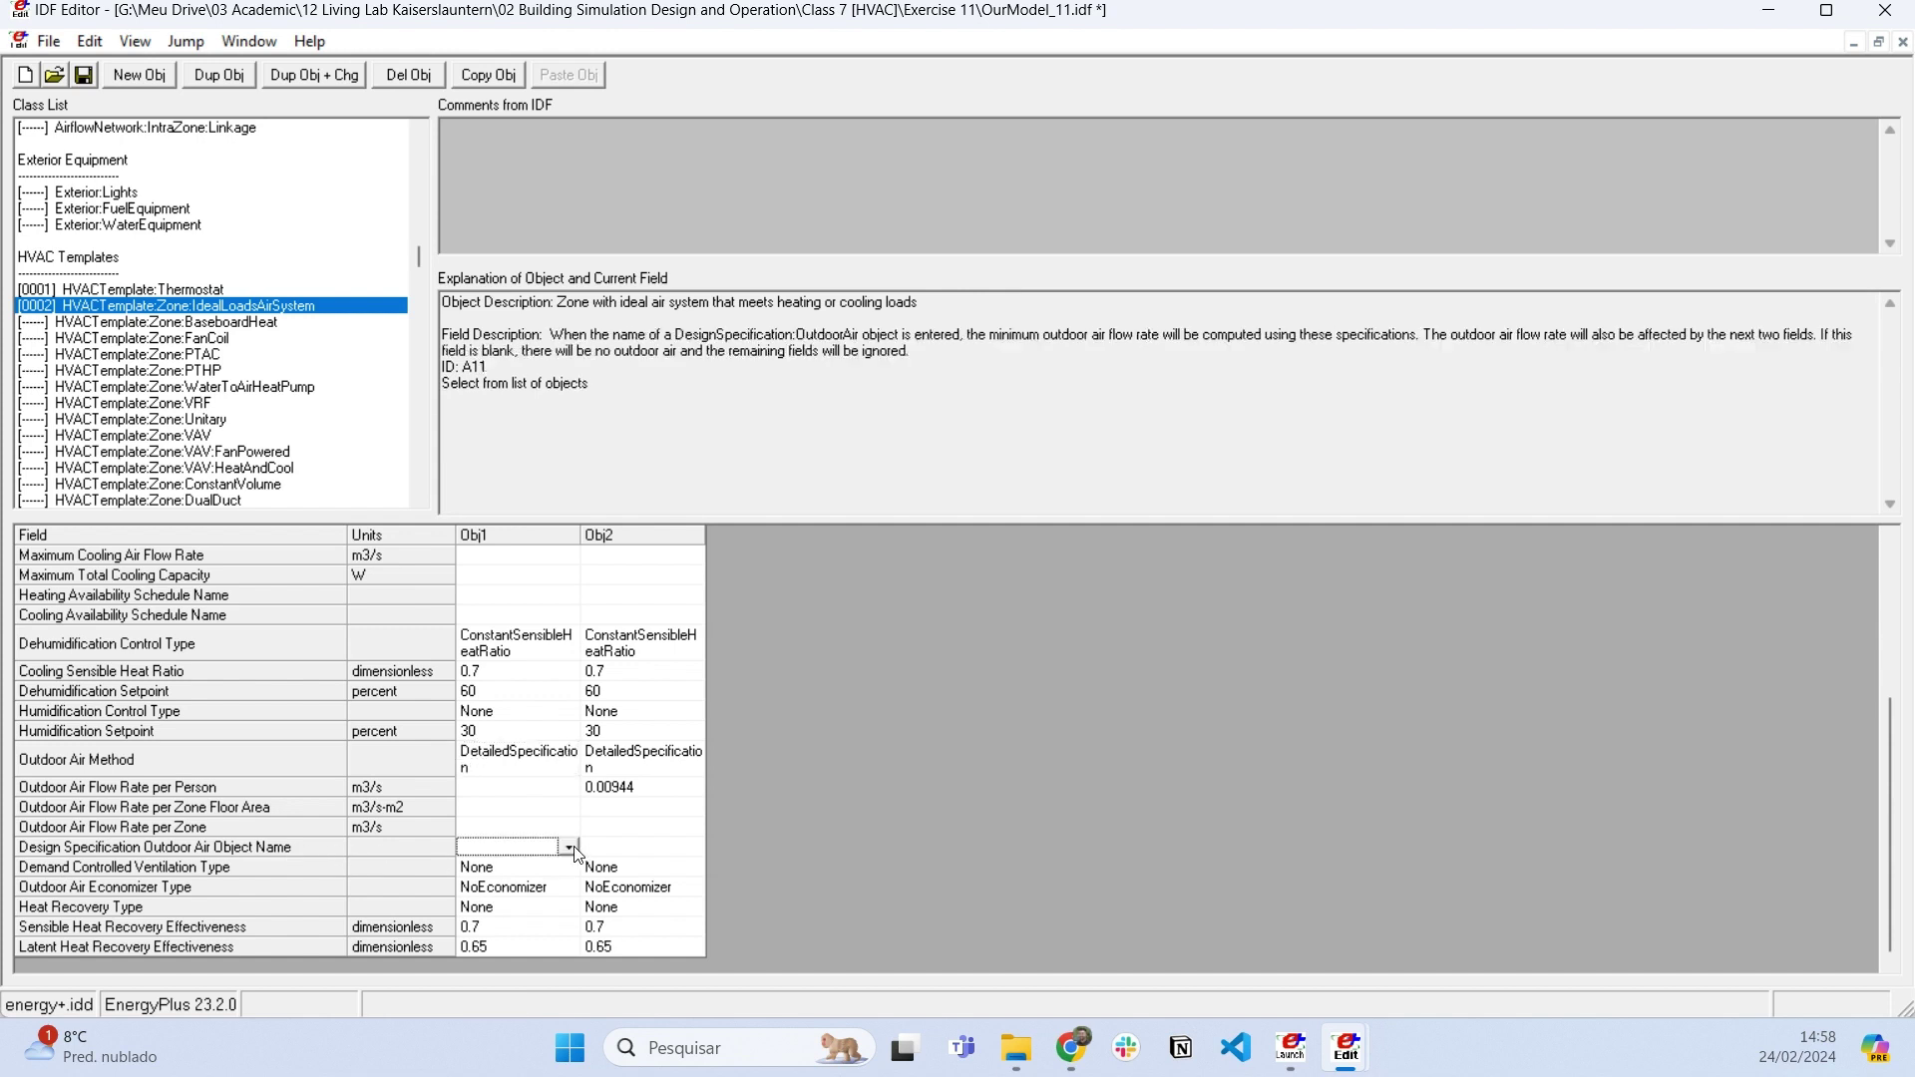
click(569, 847)
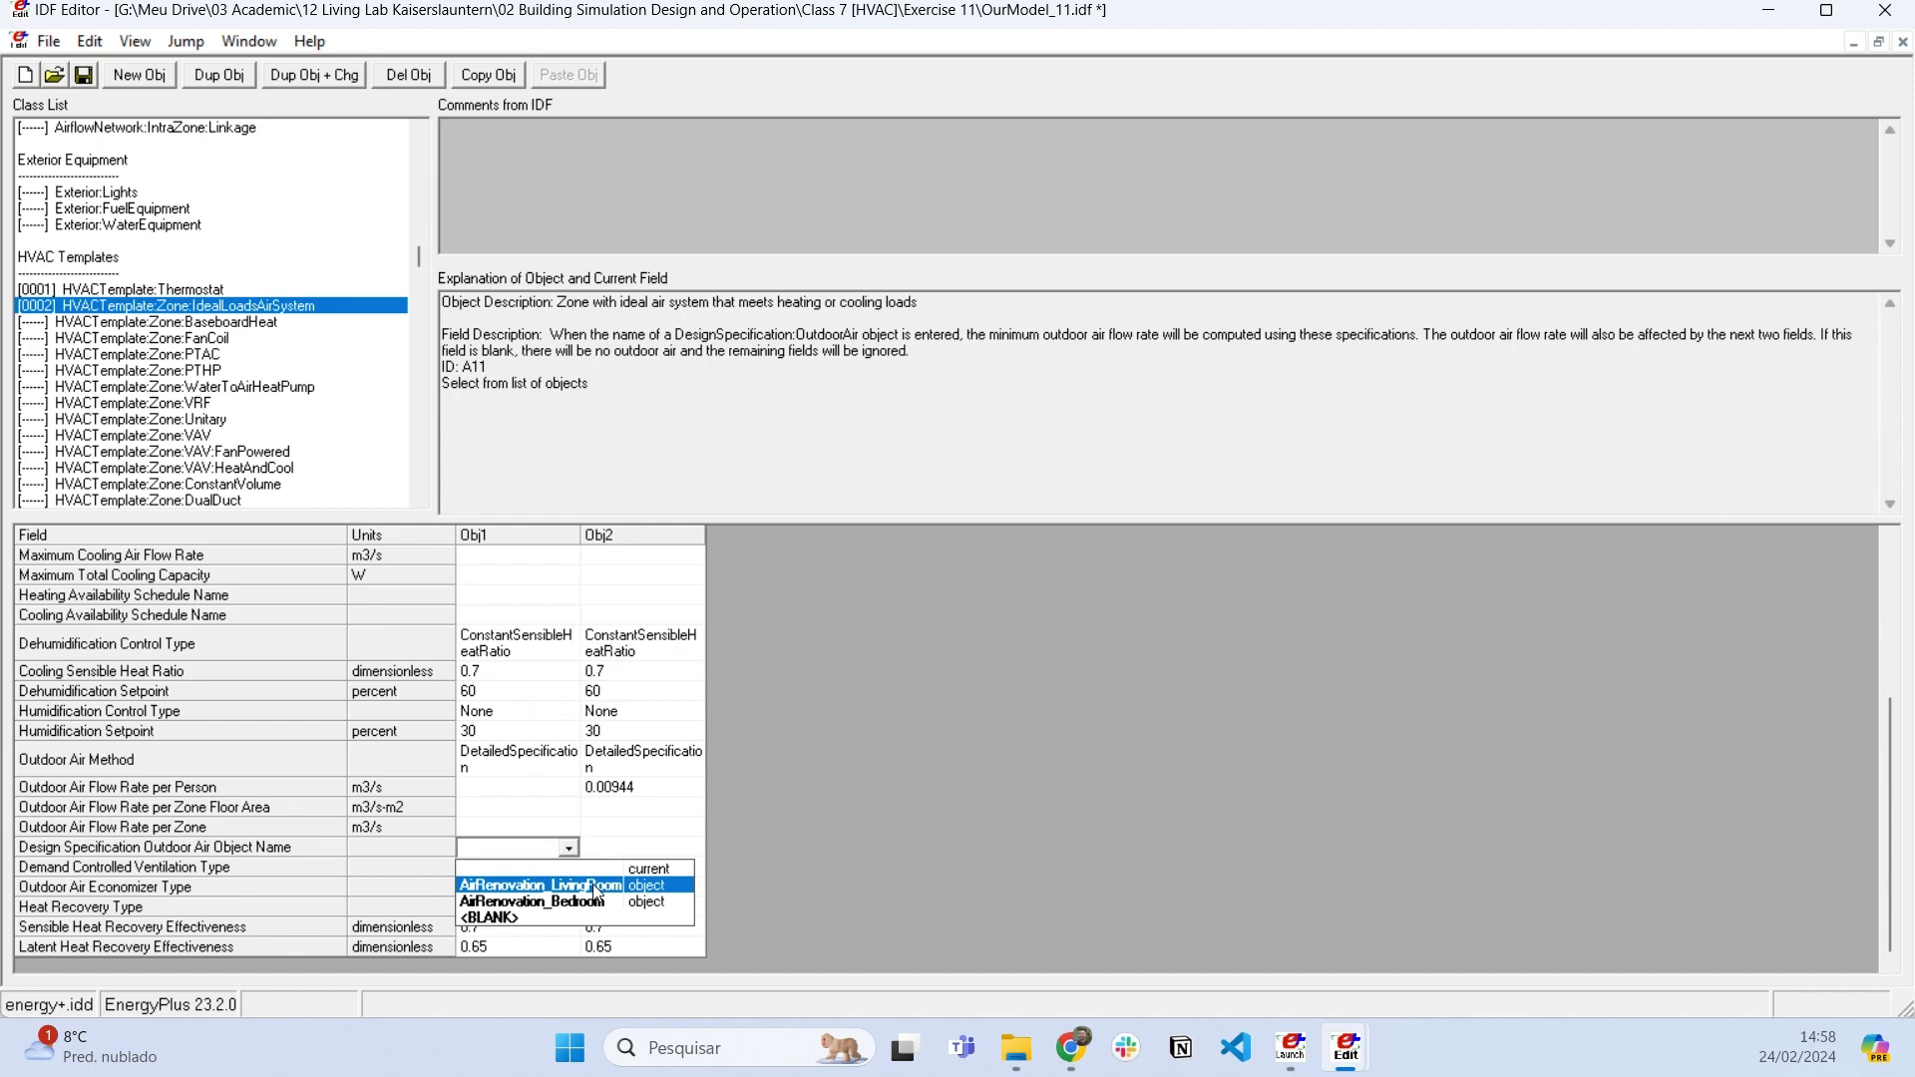
click(595, 887)
click(691, 850)
click(704, 846)
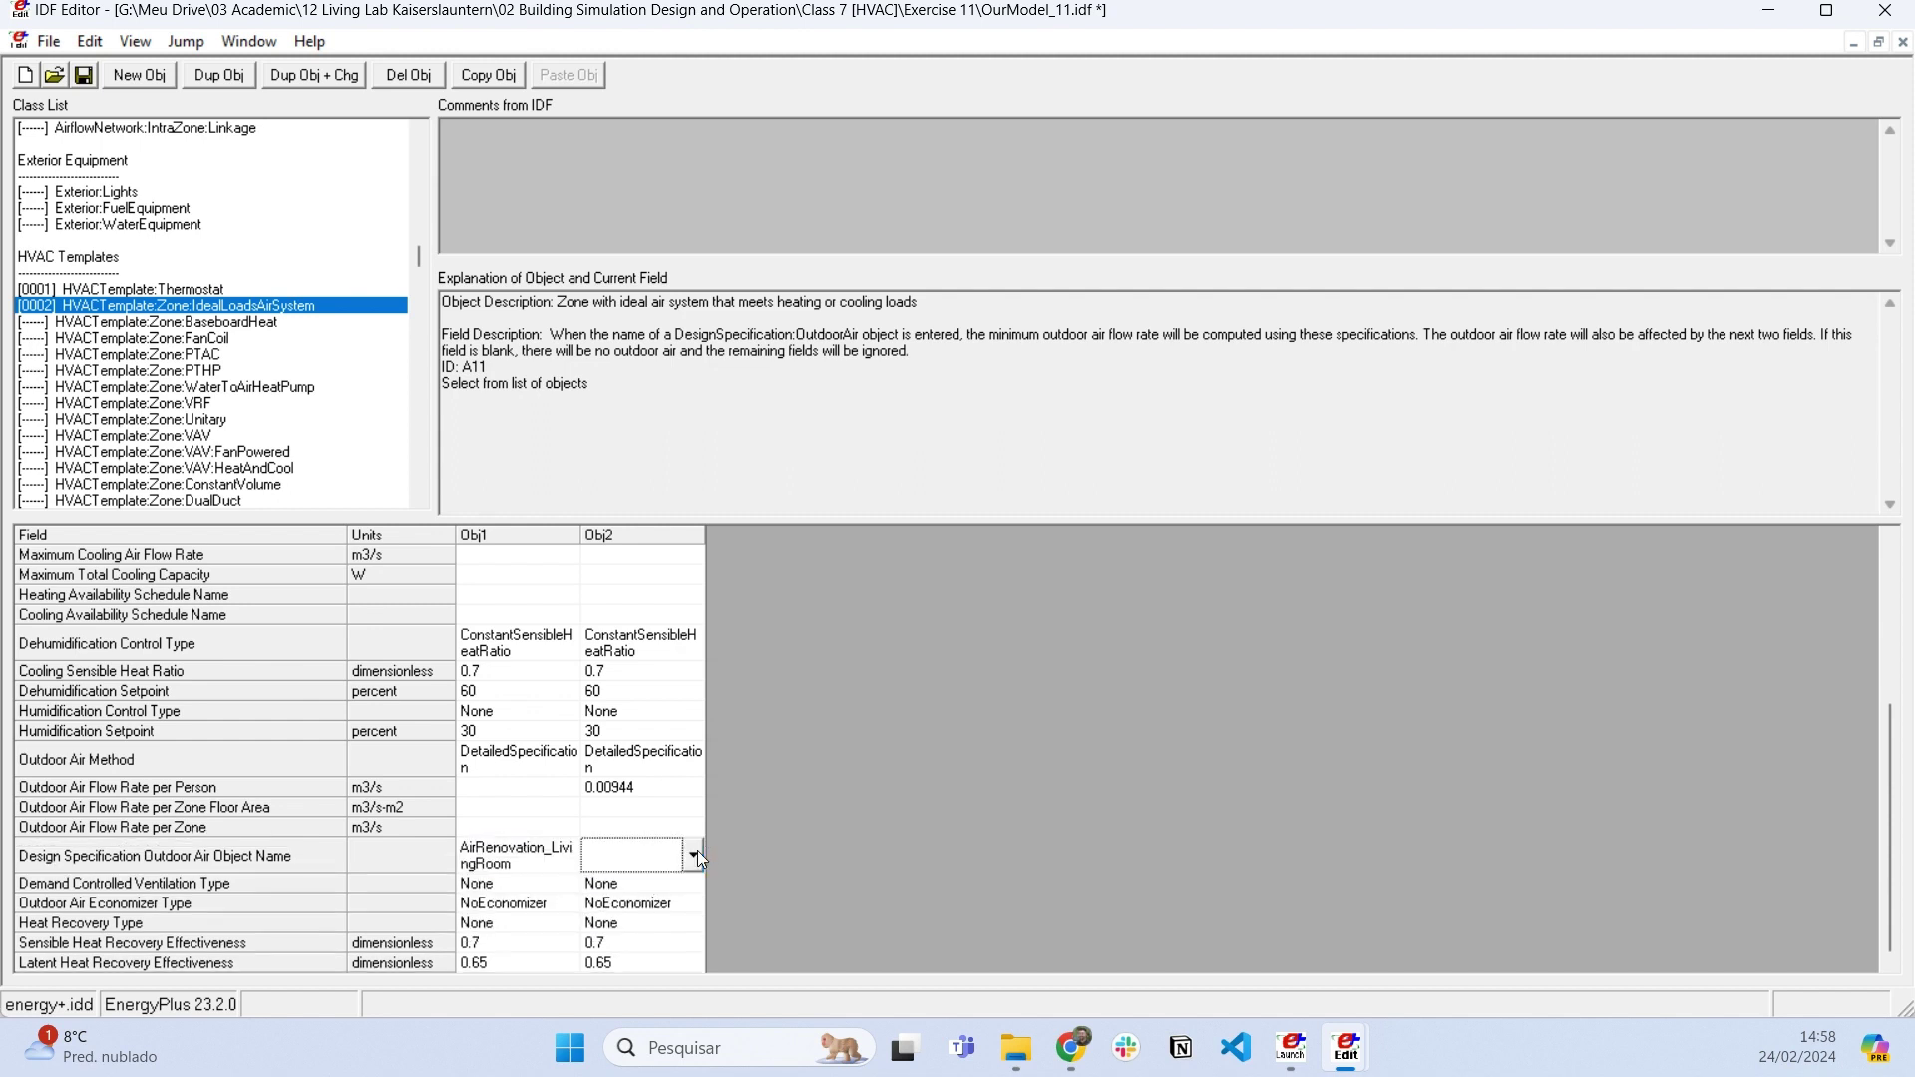
click(697, 852)
click(710, 920)
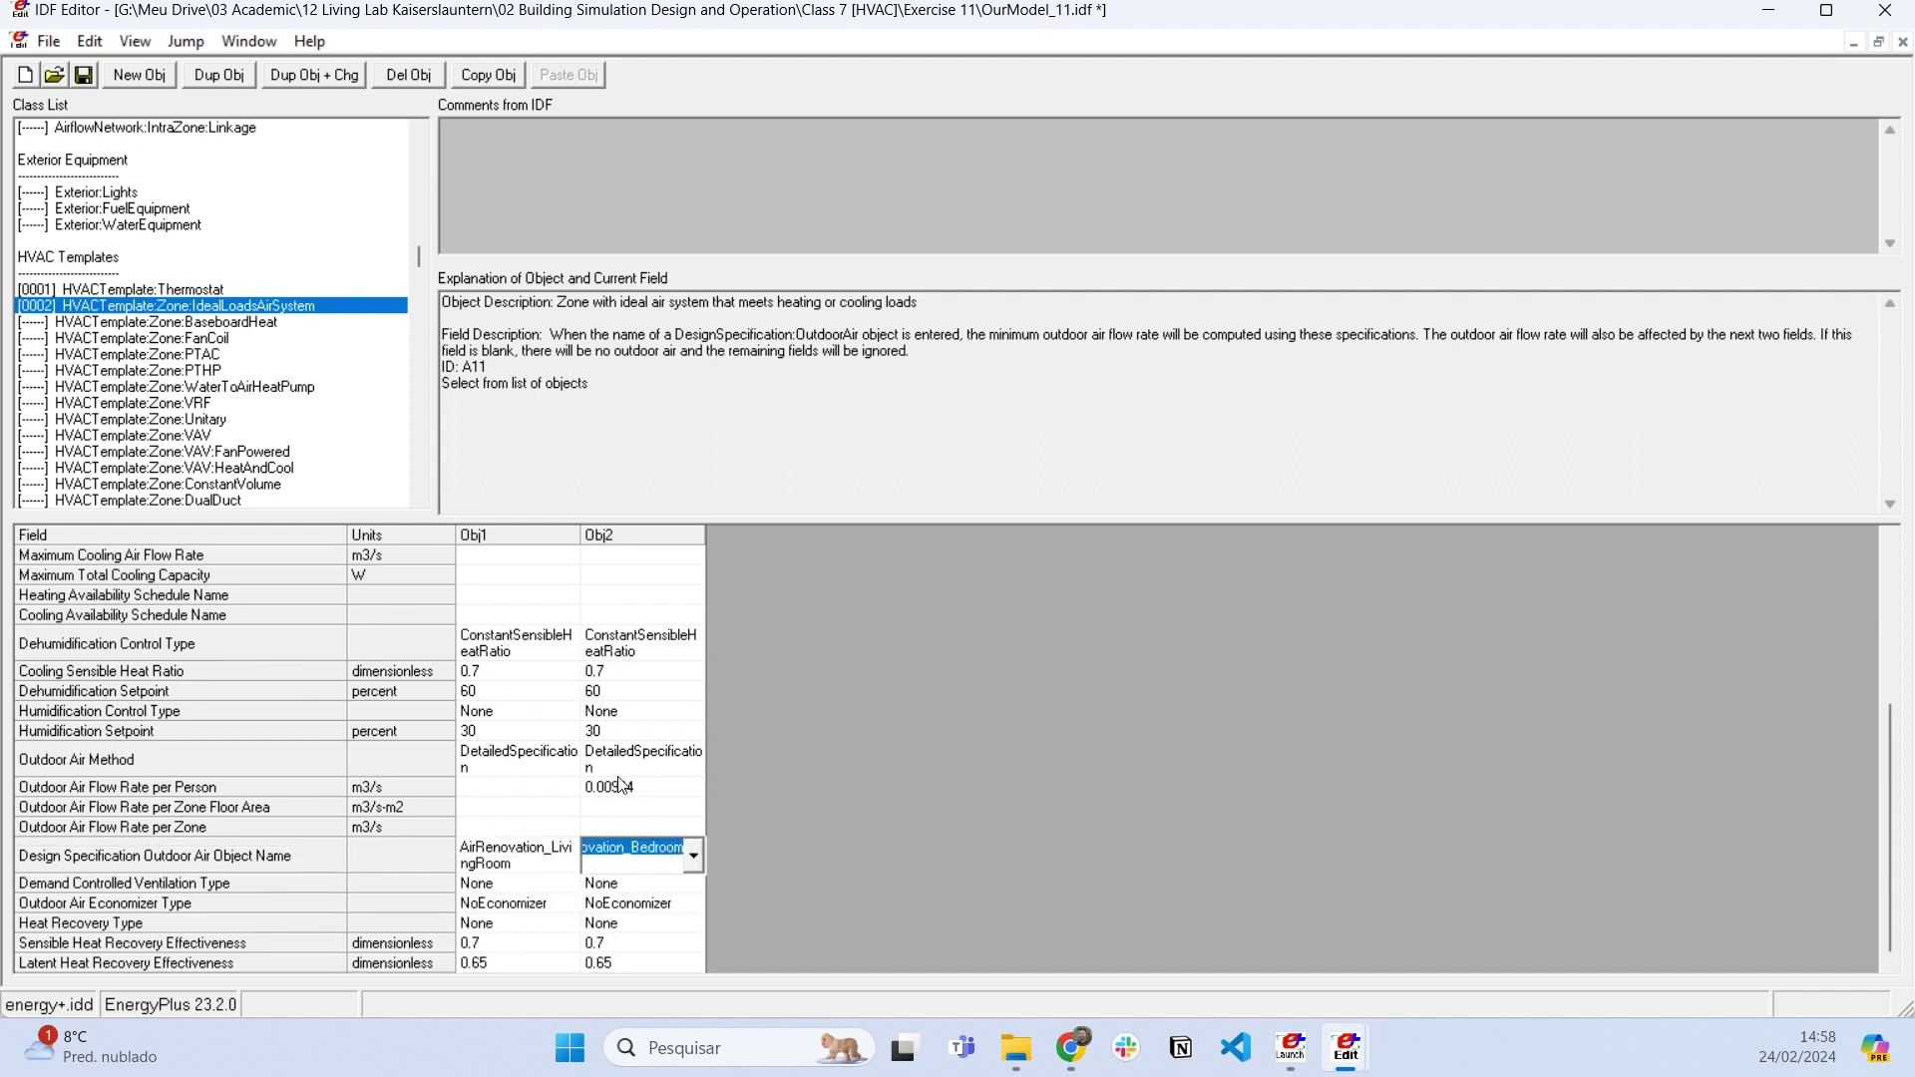
Clear TZ_2's Outdoor Air Flow Rate per Person value.
click(648, 788)
click(659, 795)
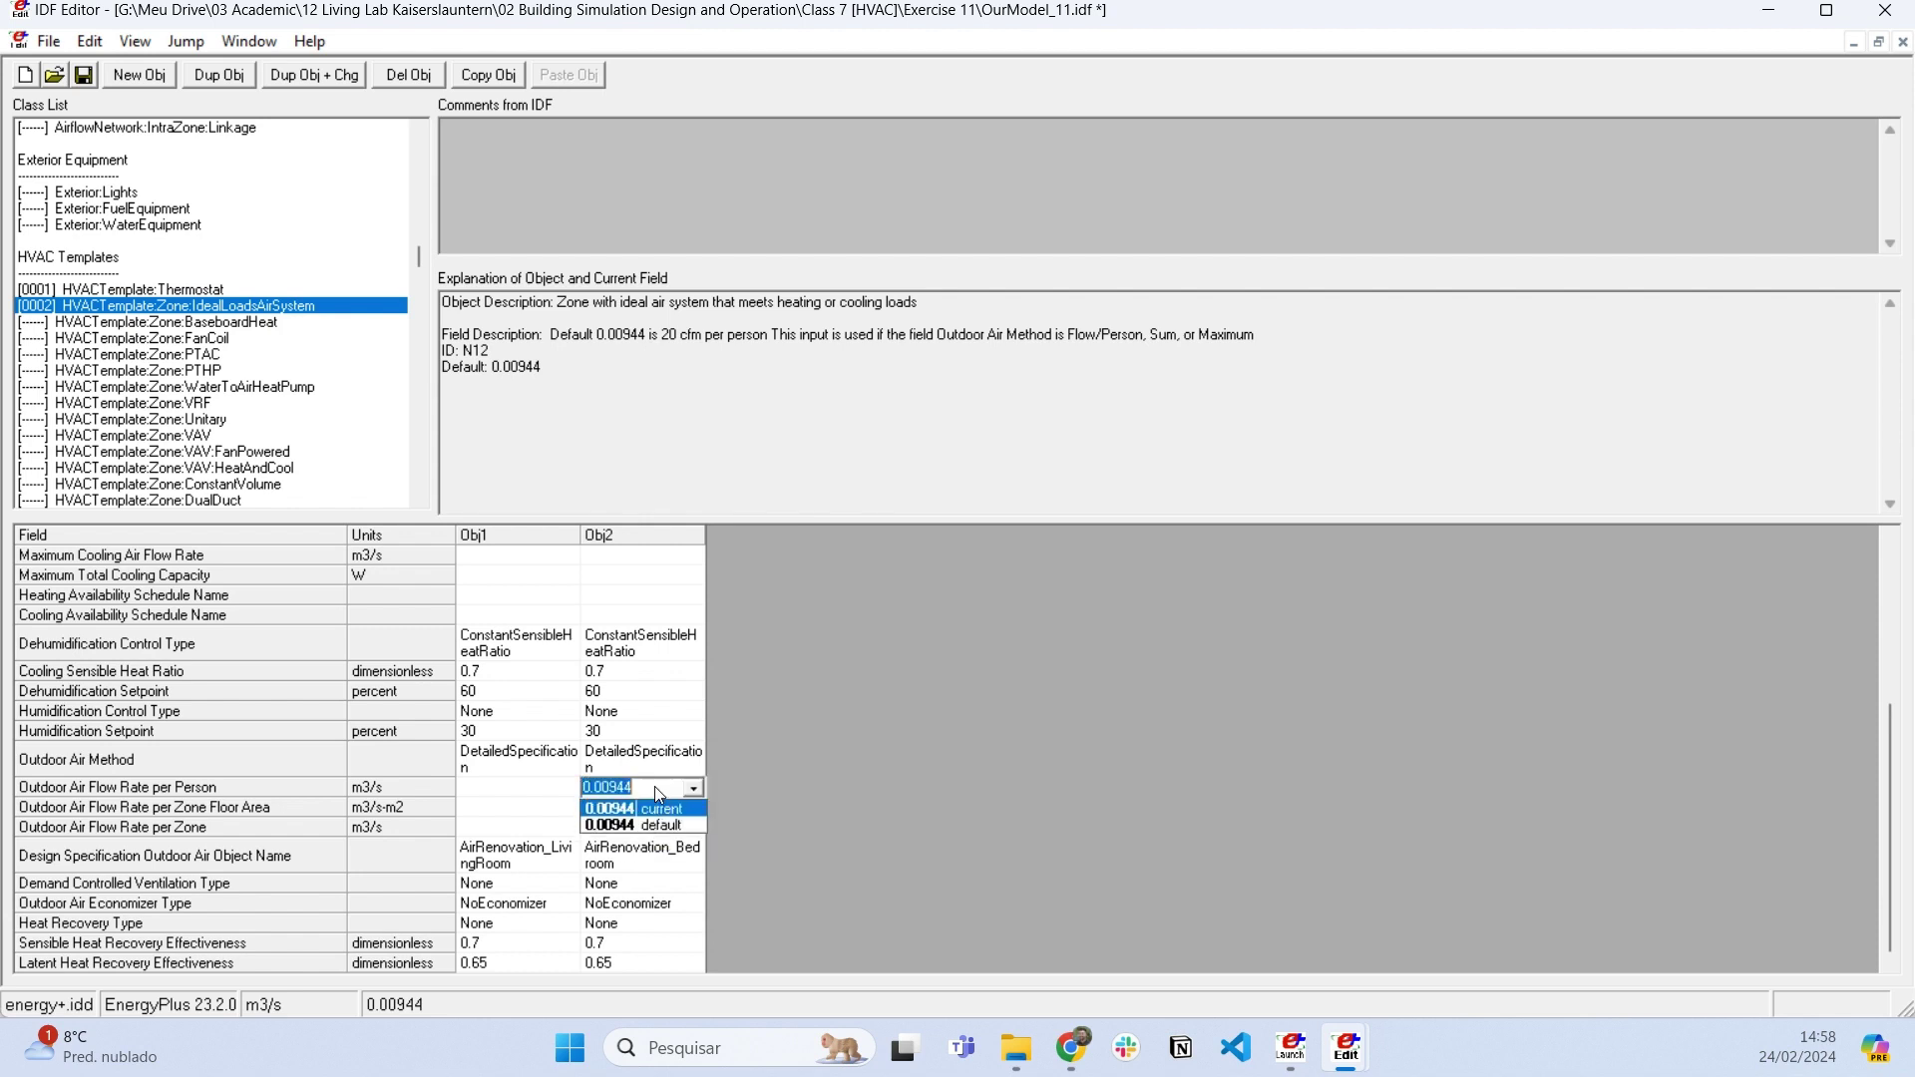
key(Delete)
key(Return)
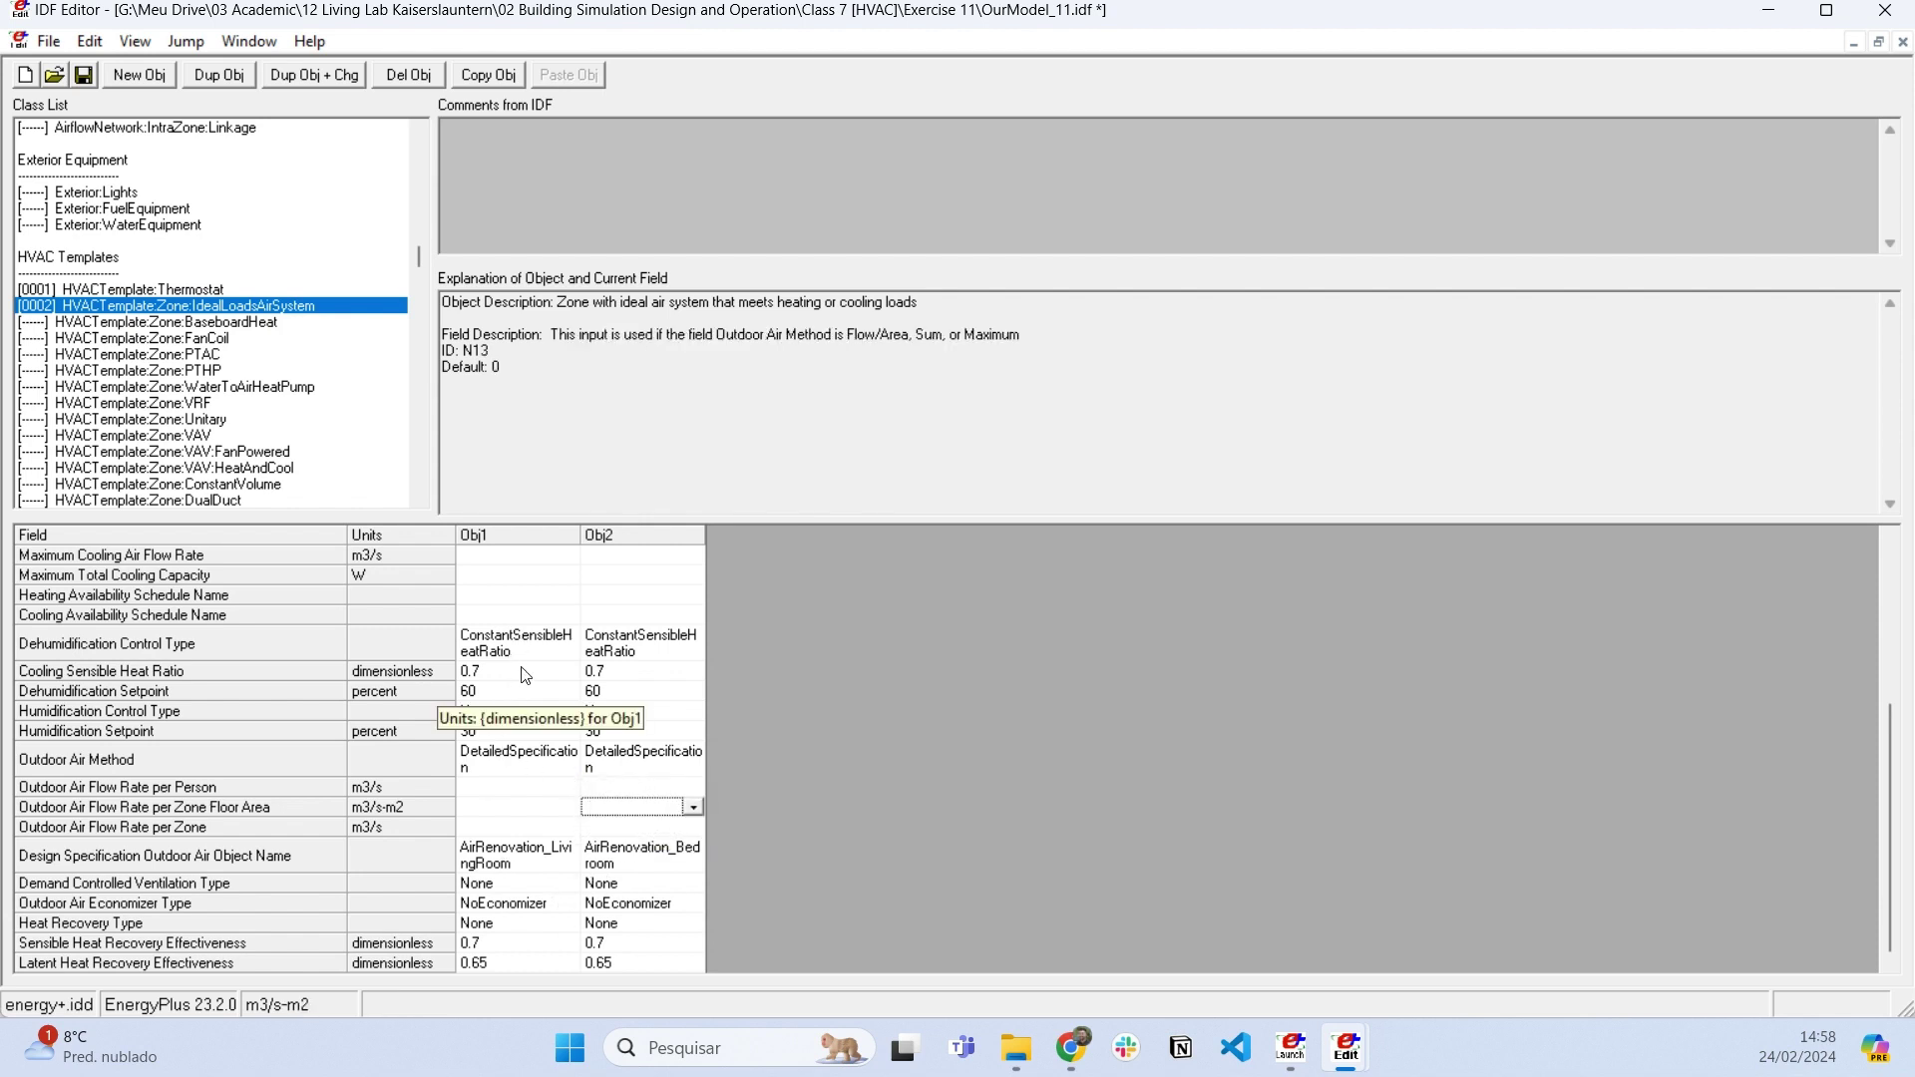
click(517, 884)
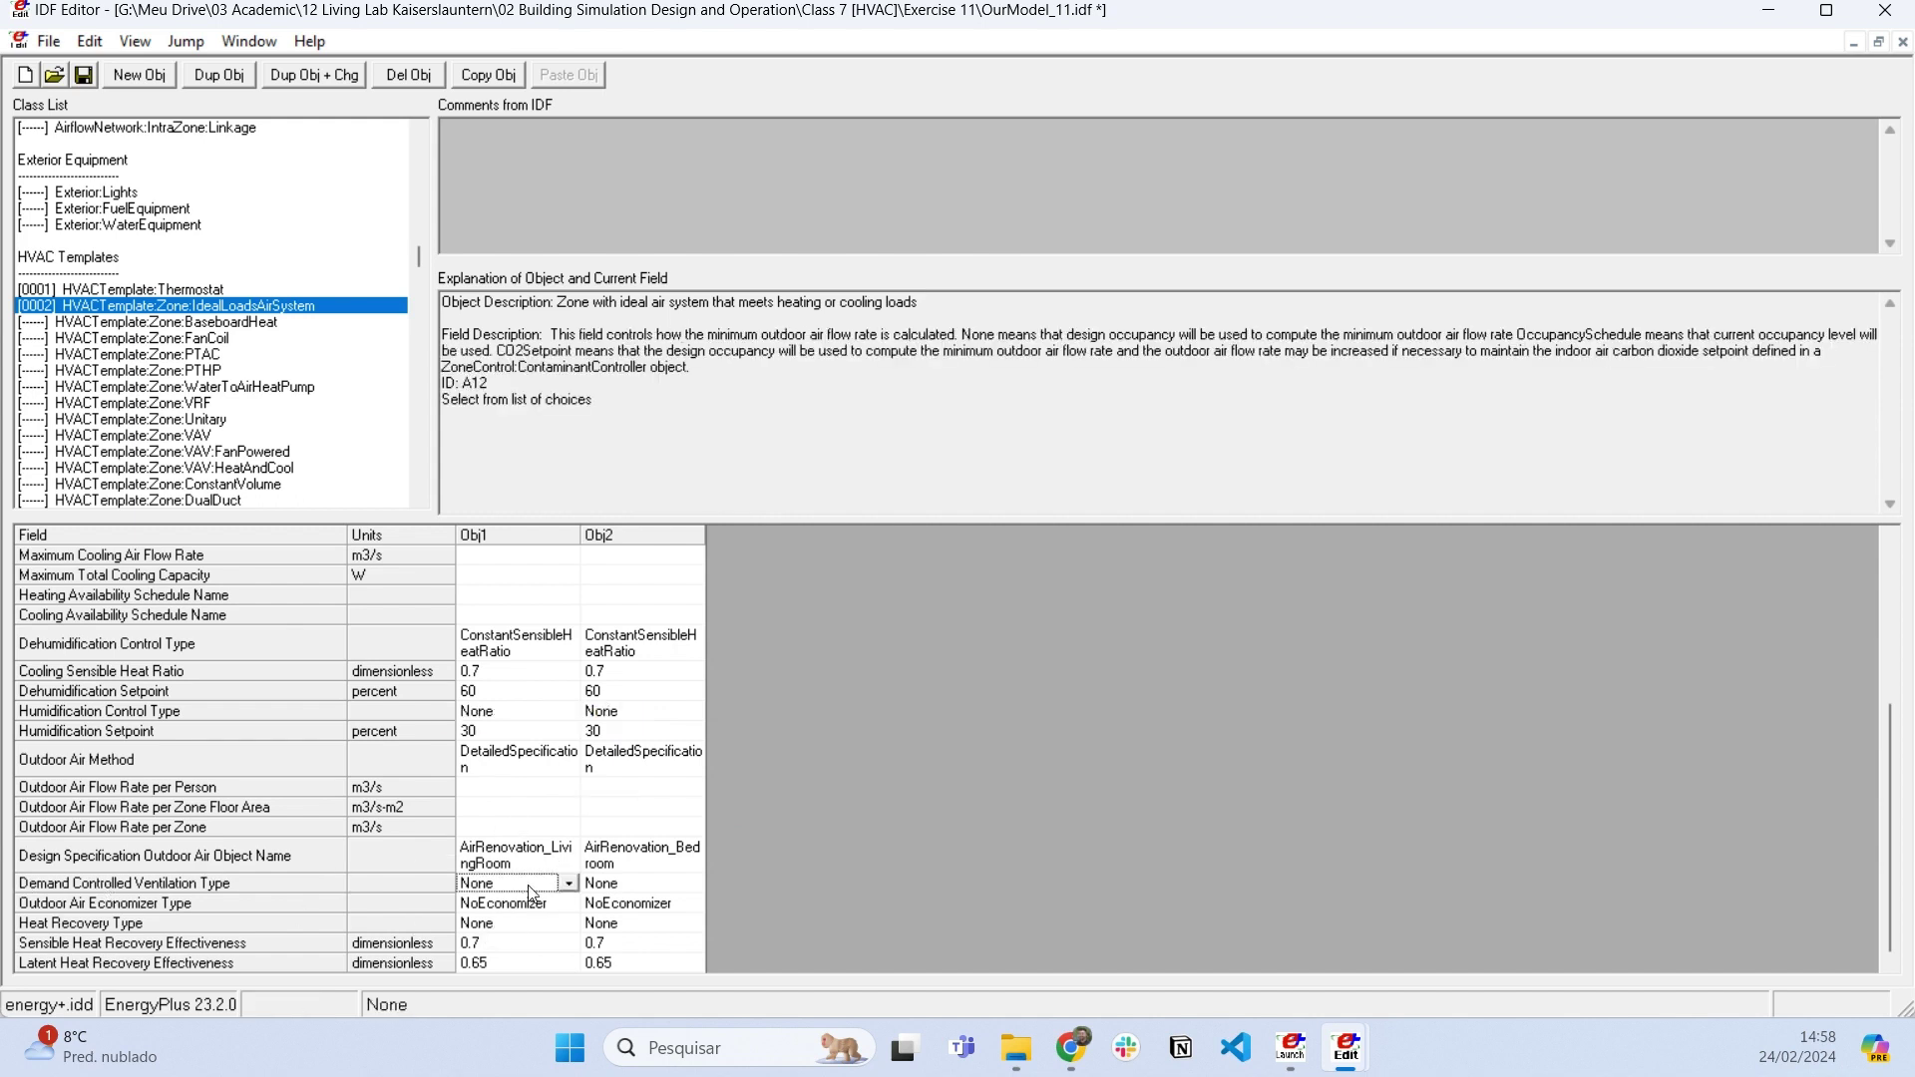
click(629, 887)
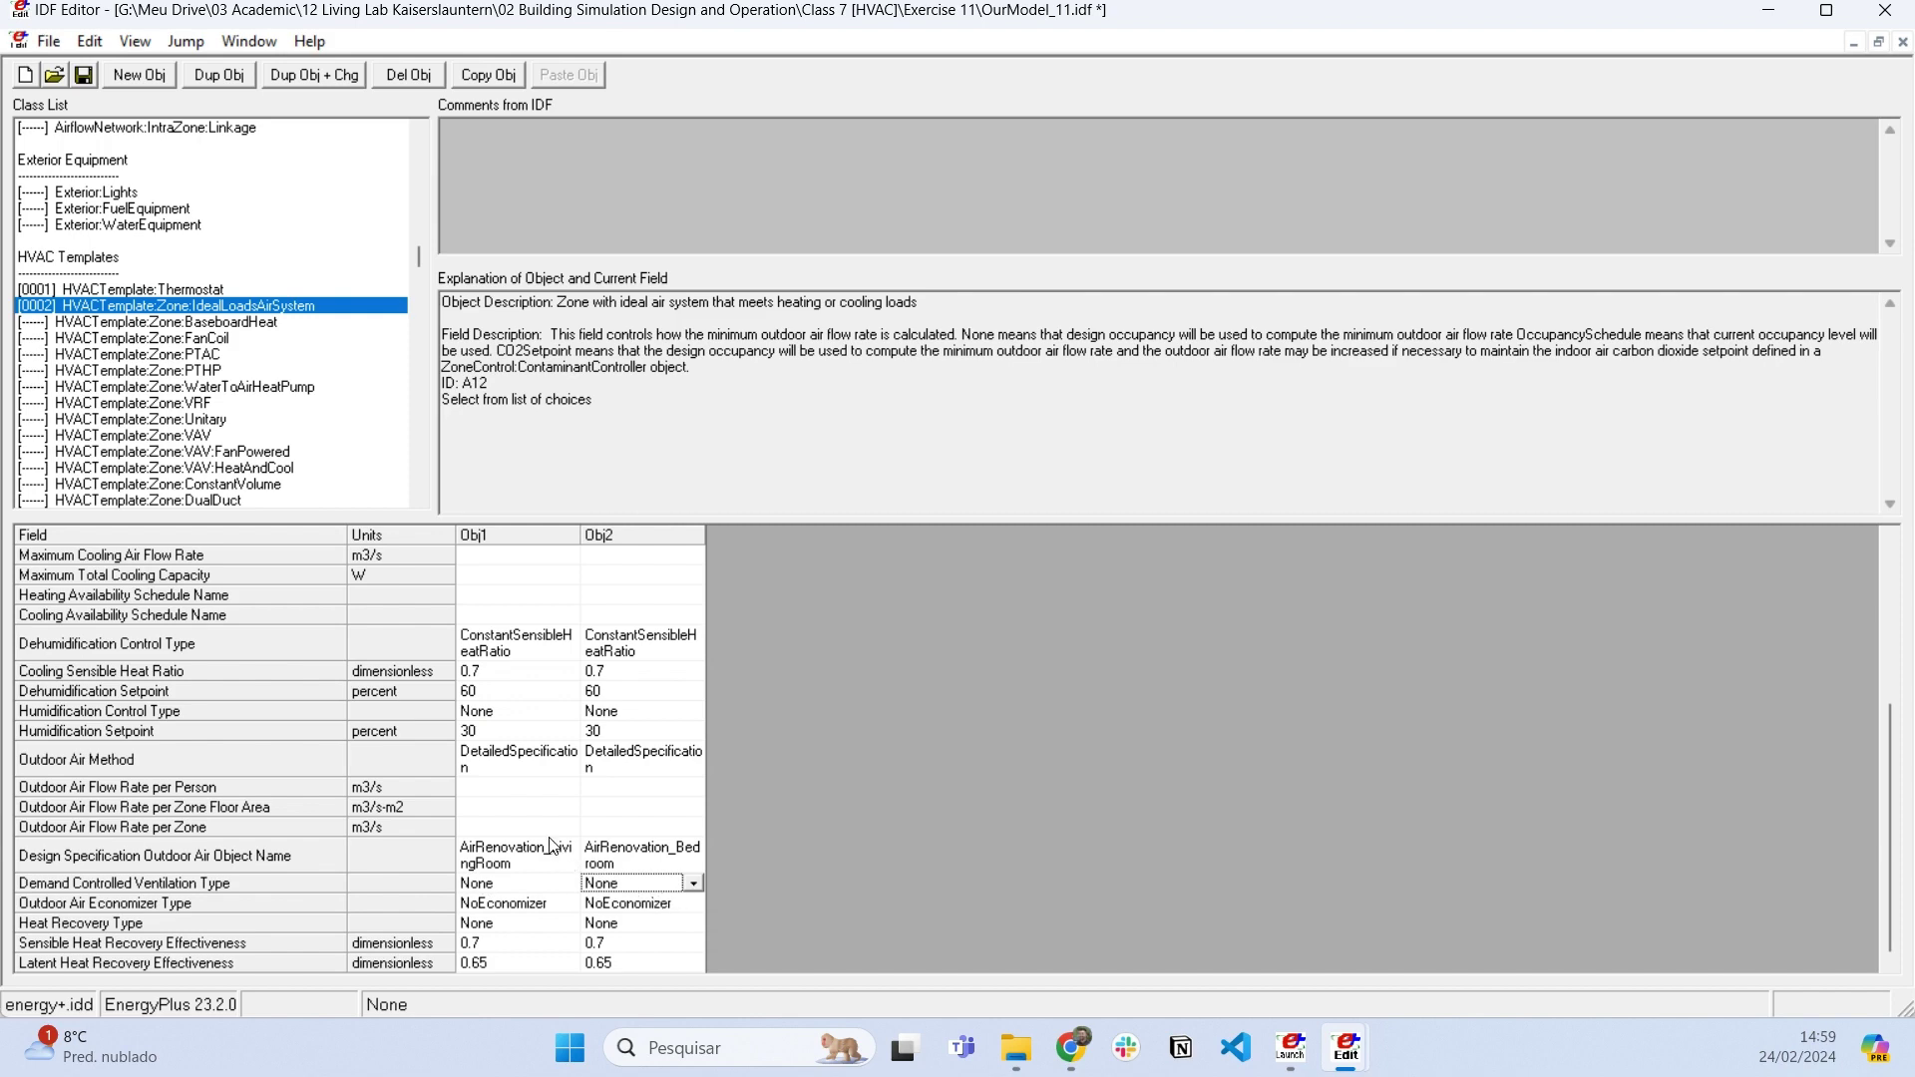
scroll(551, 846, up, 4)
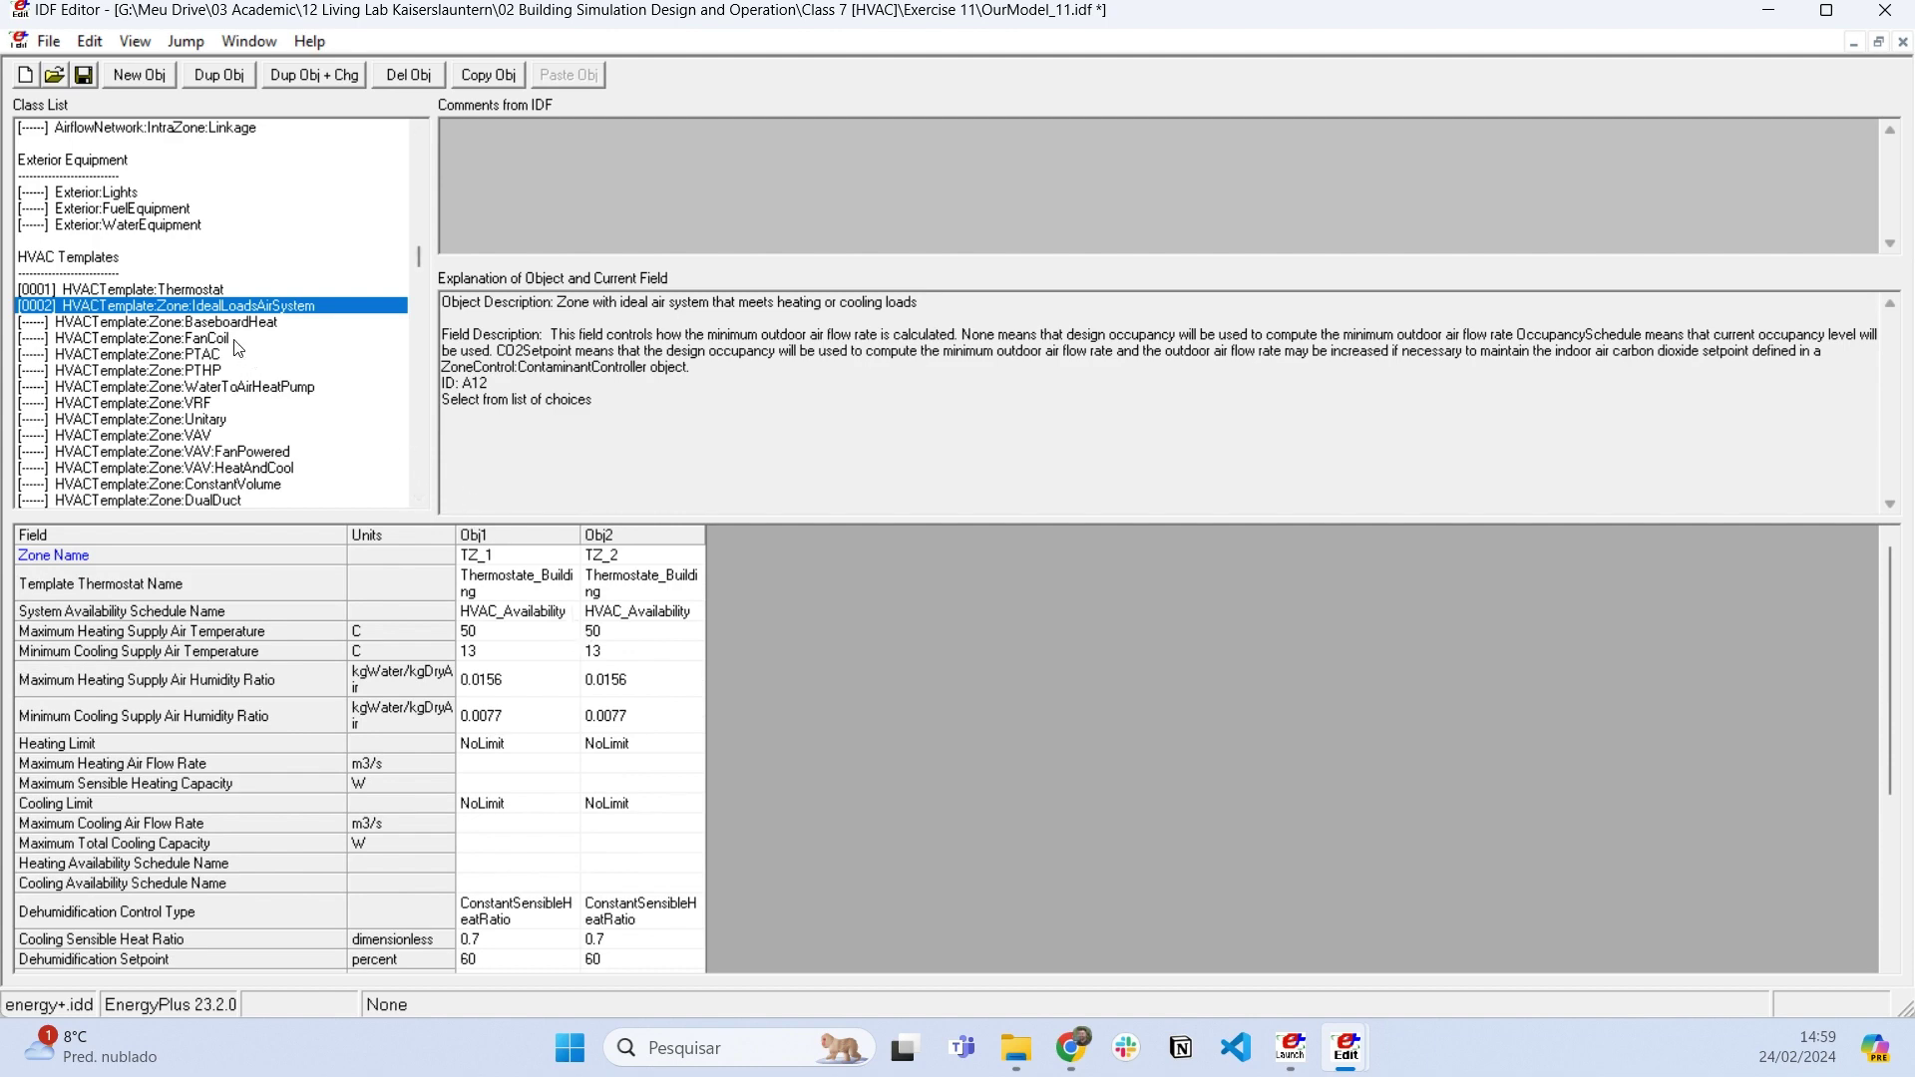
scroll(606, 784, down, 4)
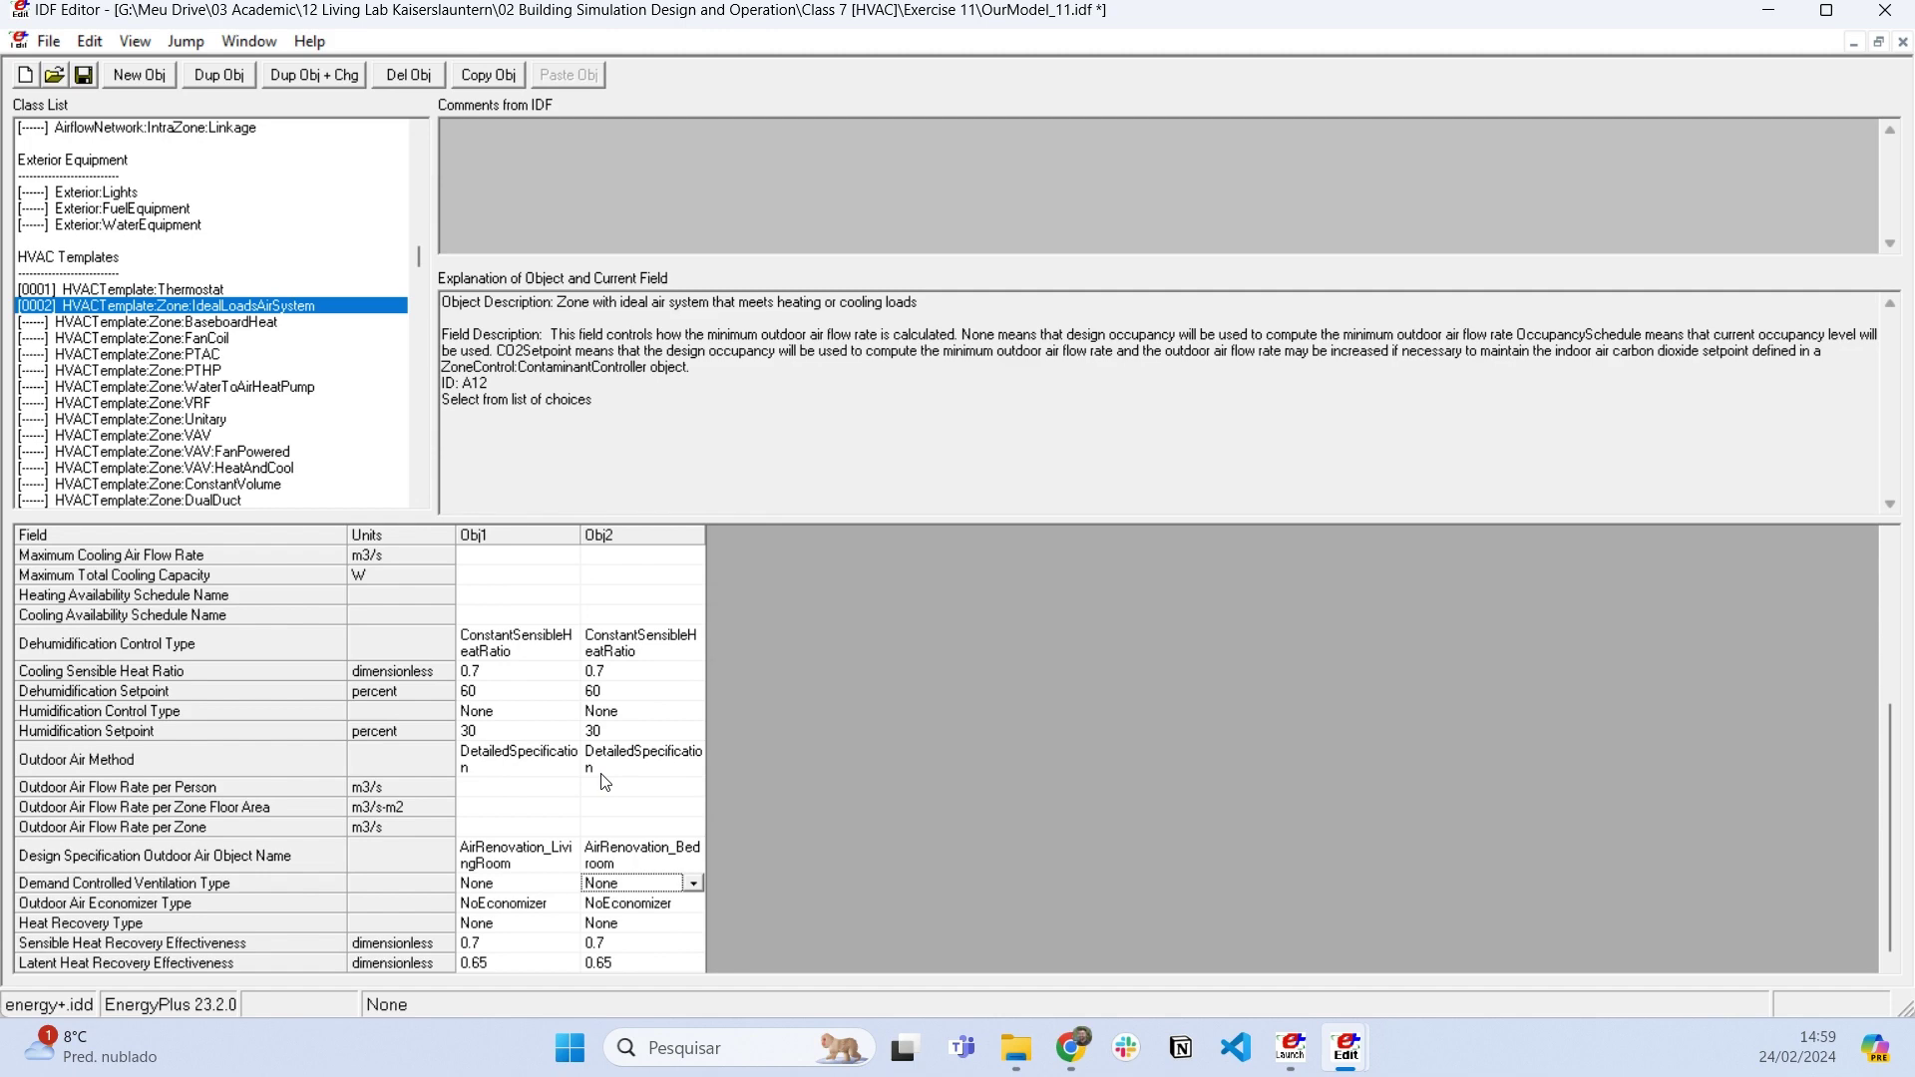
scroll(606, 783, up, 4)
click(646, 578)
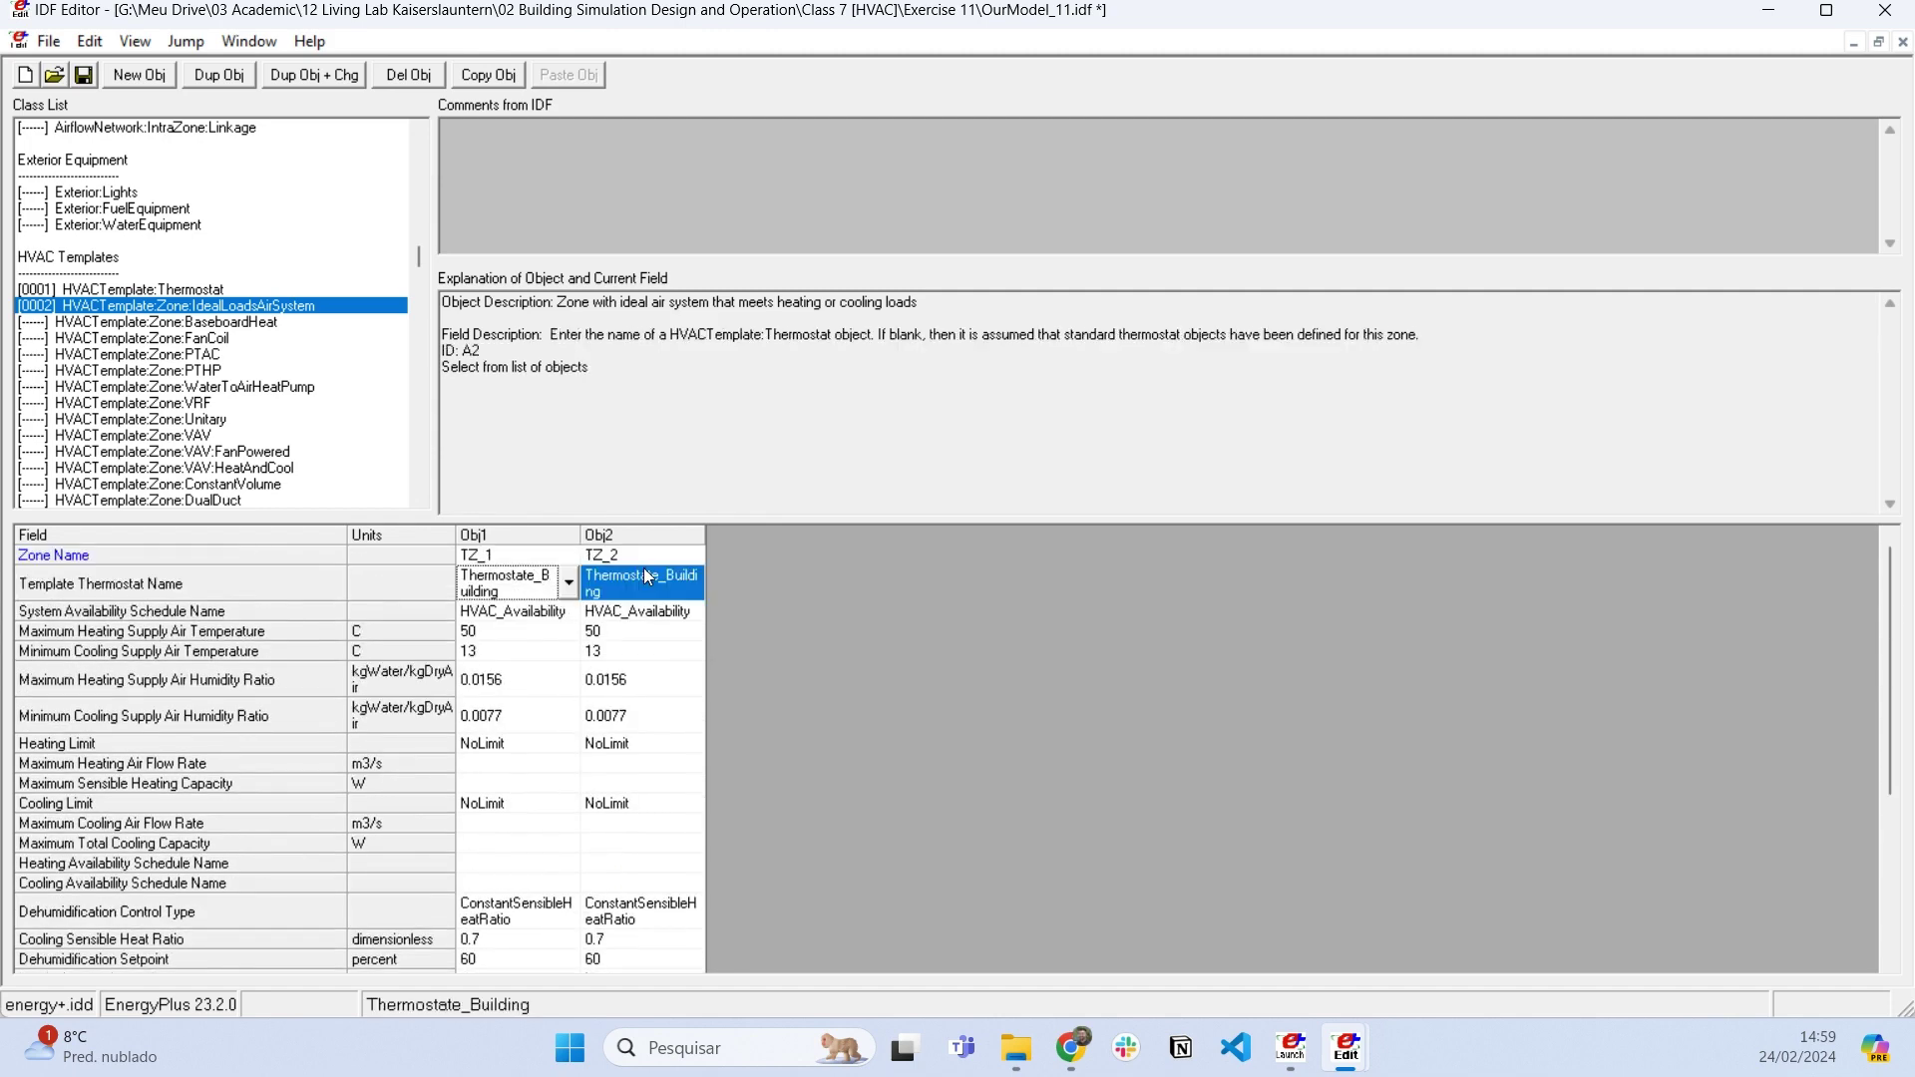